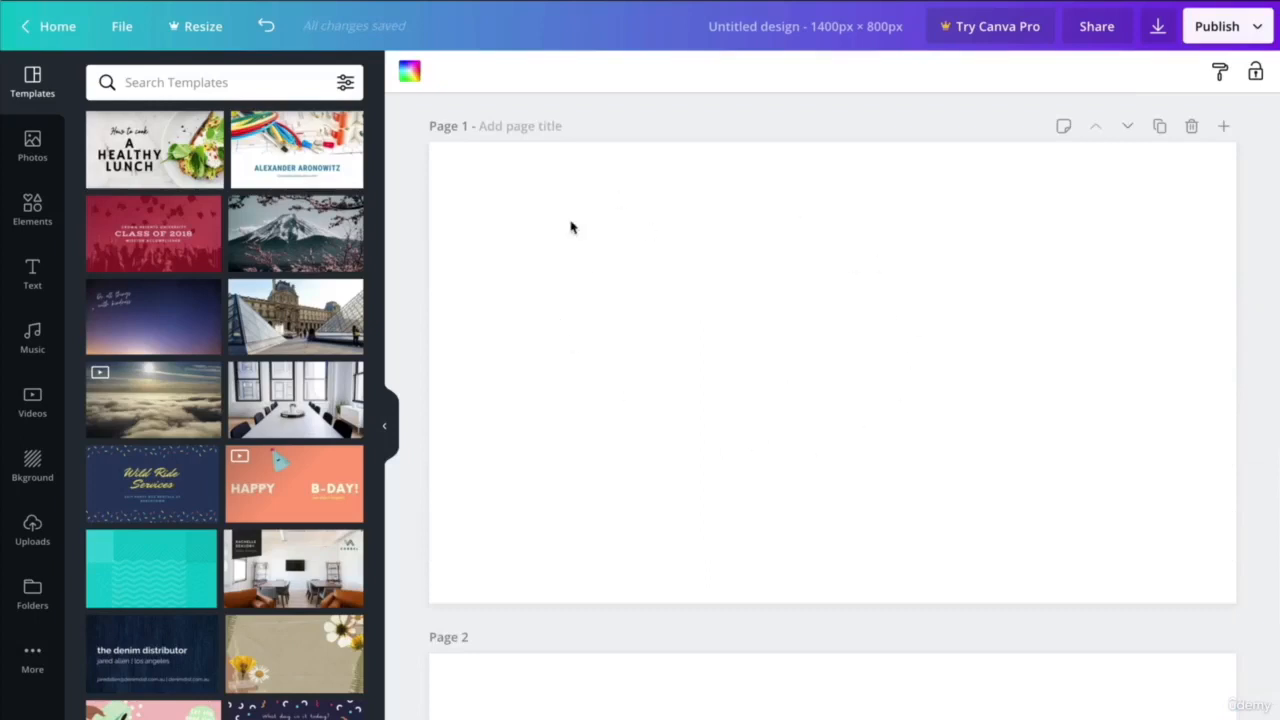
Apply the teal patterned template to page 1 and delete all its pattern tiles except the interlocking-circles one.
click(158, 575)
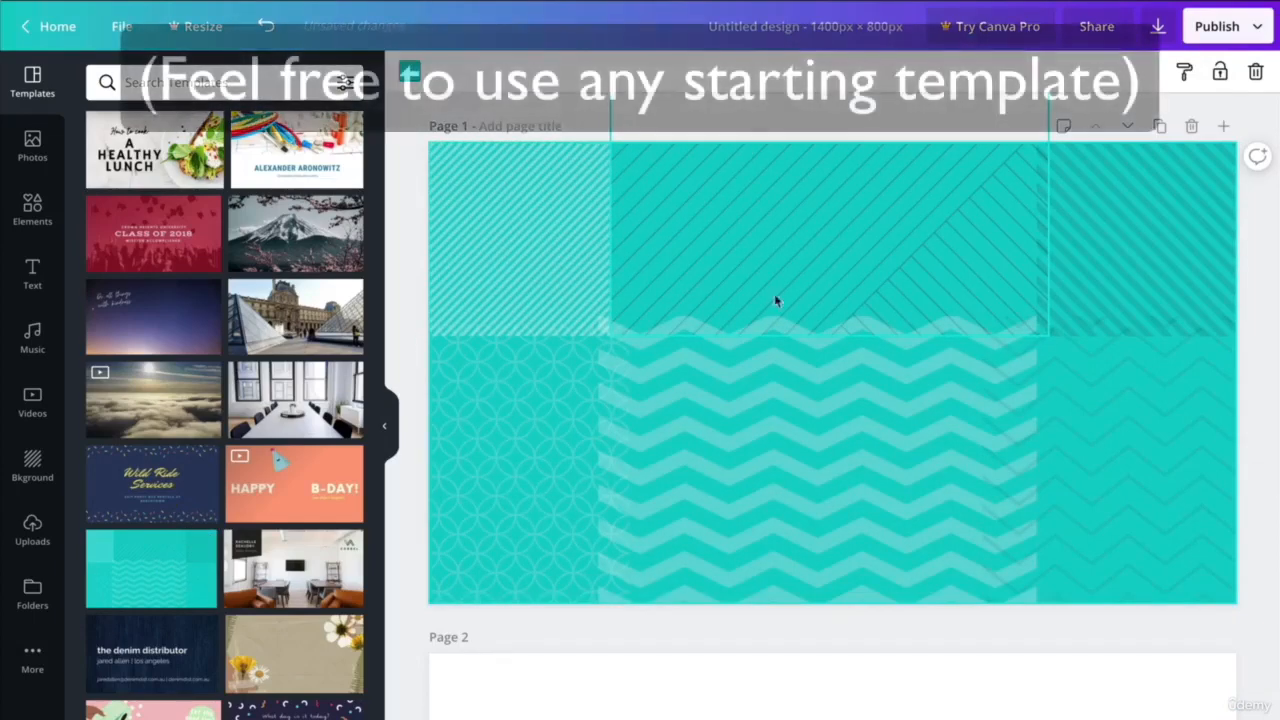
click(737, 423)
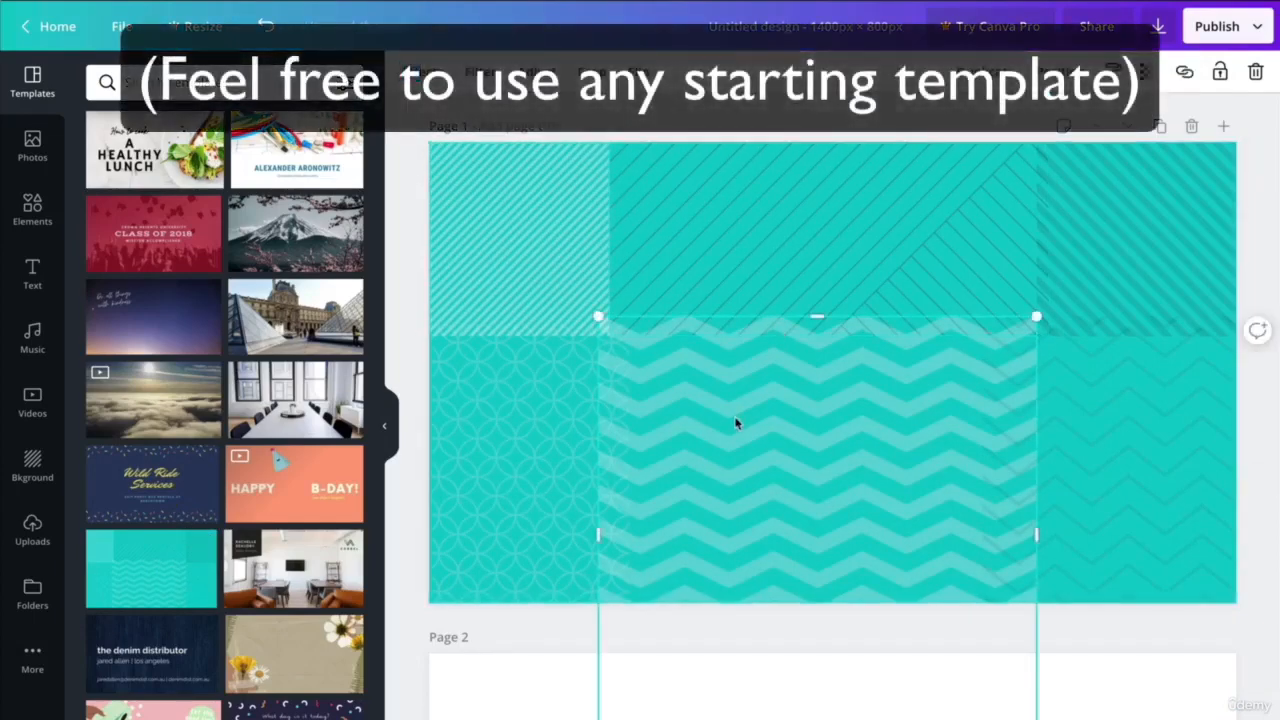
key(Delete)
click(780, 277)
key(Delete)
click(562, 264)
key(Delete)
click(1110, 248)
key(Delete)
click(1080, 409)
key(Delete)
Move the interlocking-circles pattern to the page's right edge and enlarge it to the full page height.
drag(576, 430, 1188, 242)
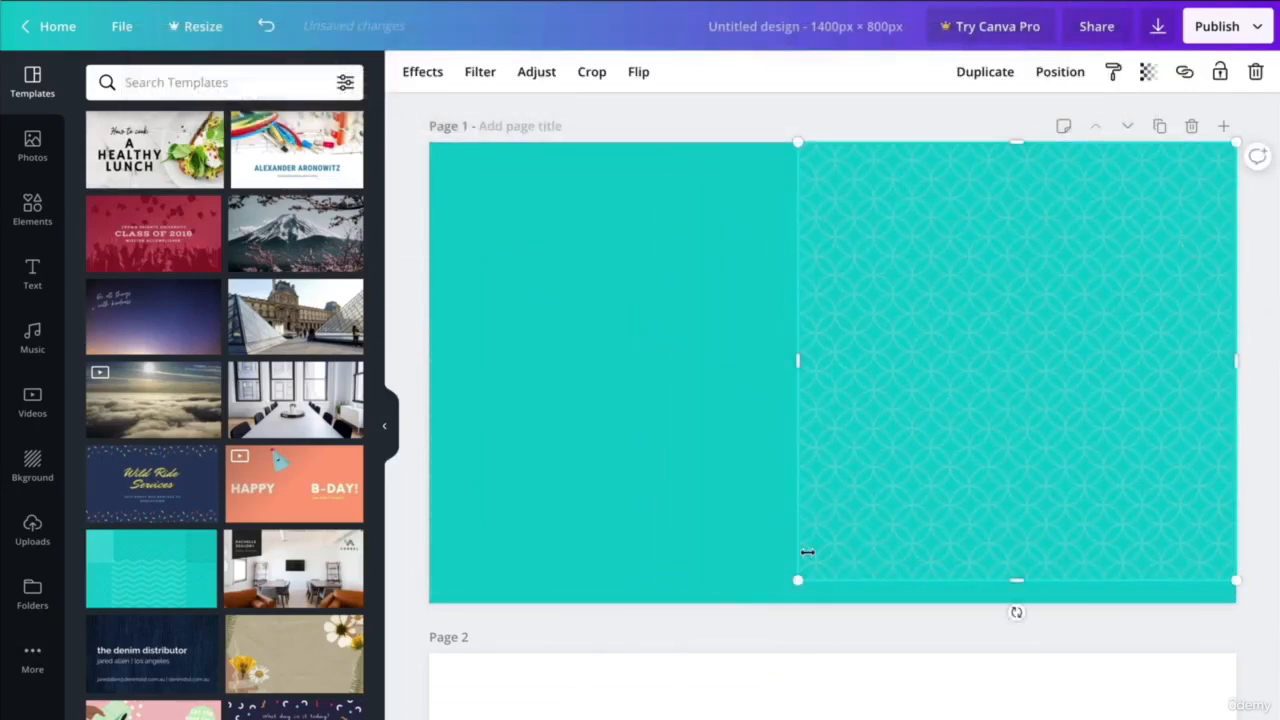
drag(796, 578, 772, 606)
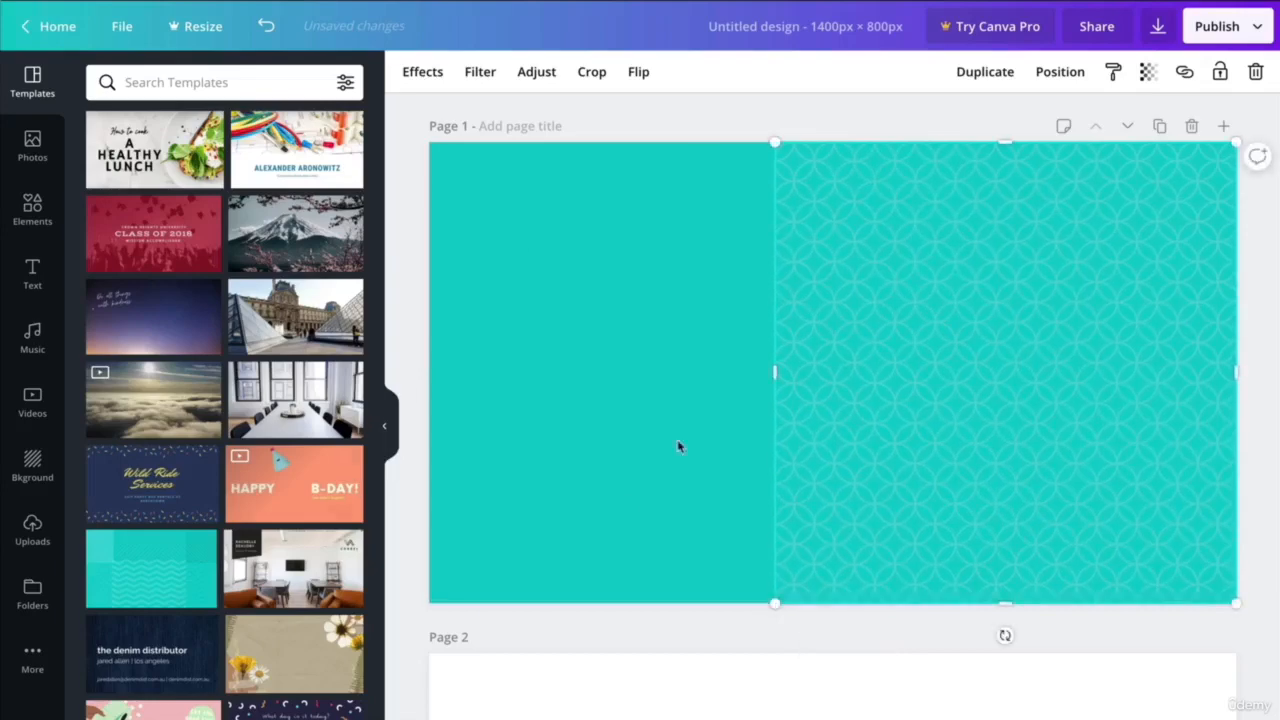
click(581, 176)
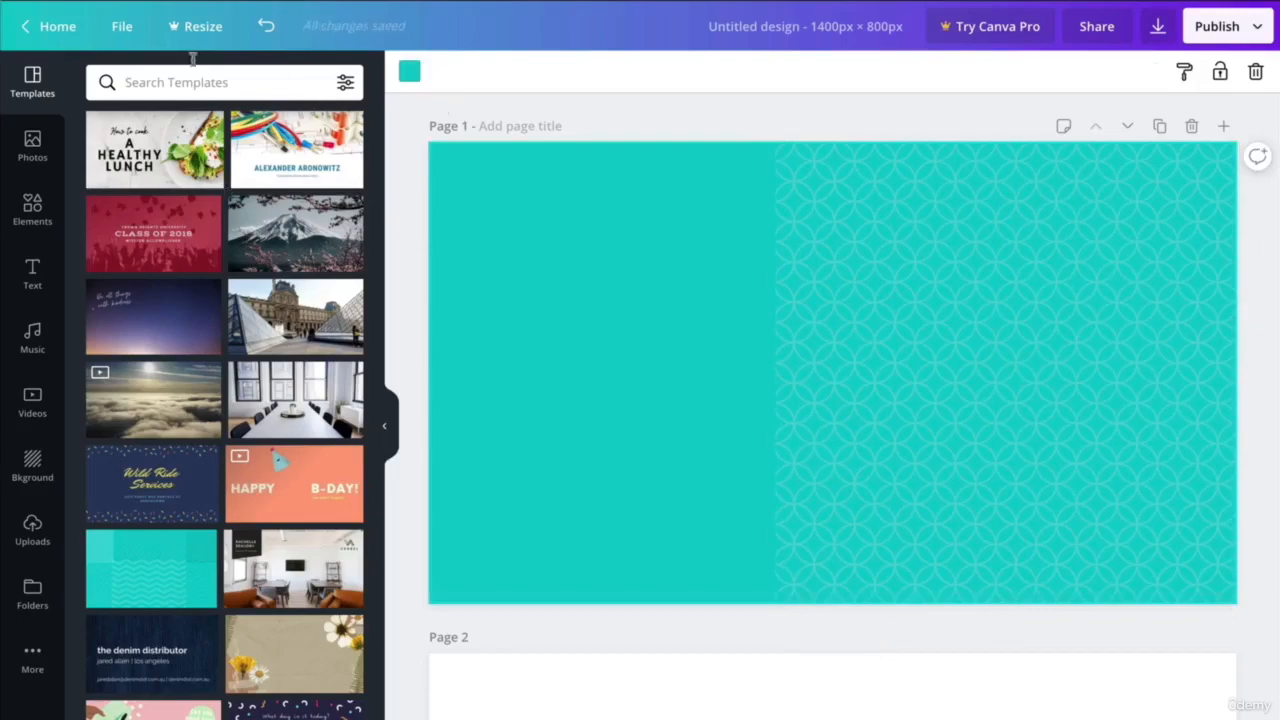
Search the photo library for "beach" and add the aerial photo of dark green sea washing onto sand.
click(45, 140)
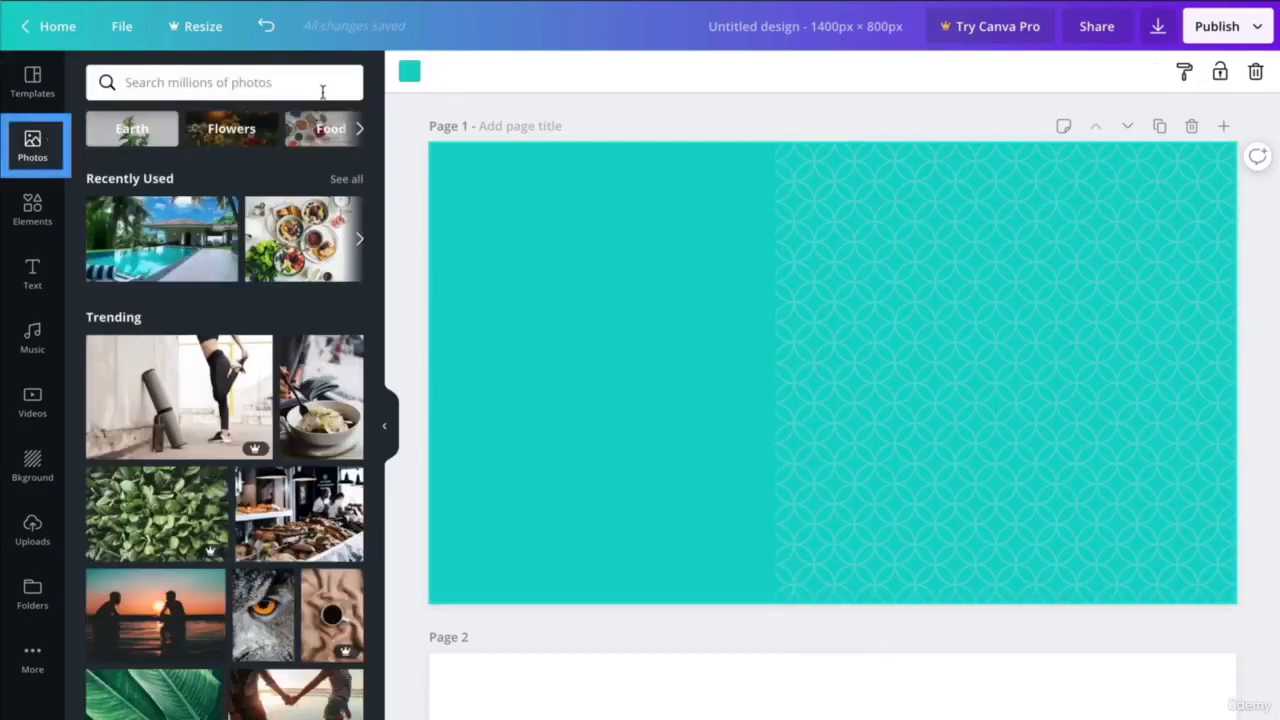
click(200, 82)
text(beac)
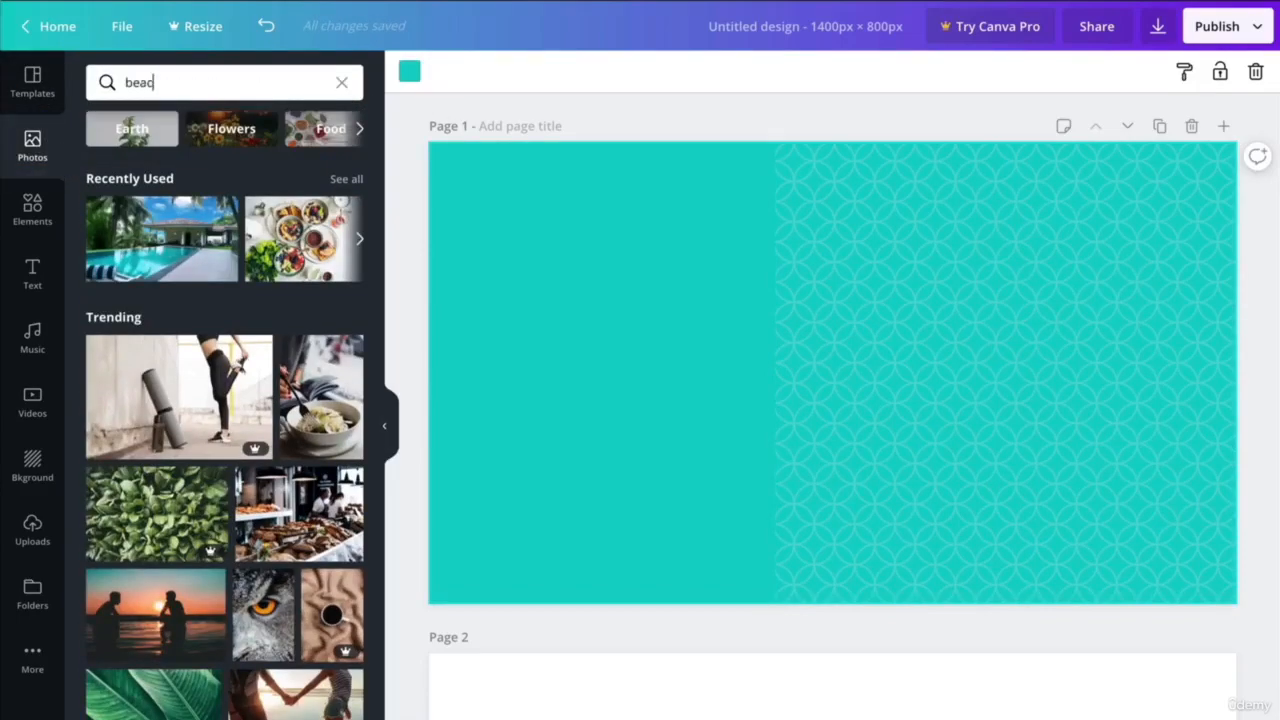
text(h)
key(Return)
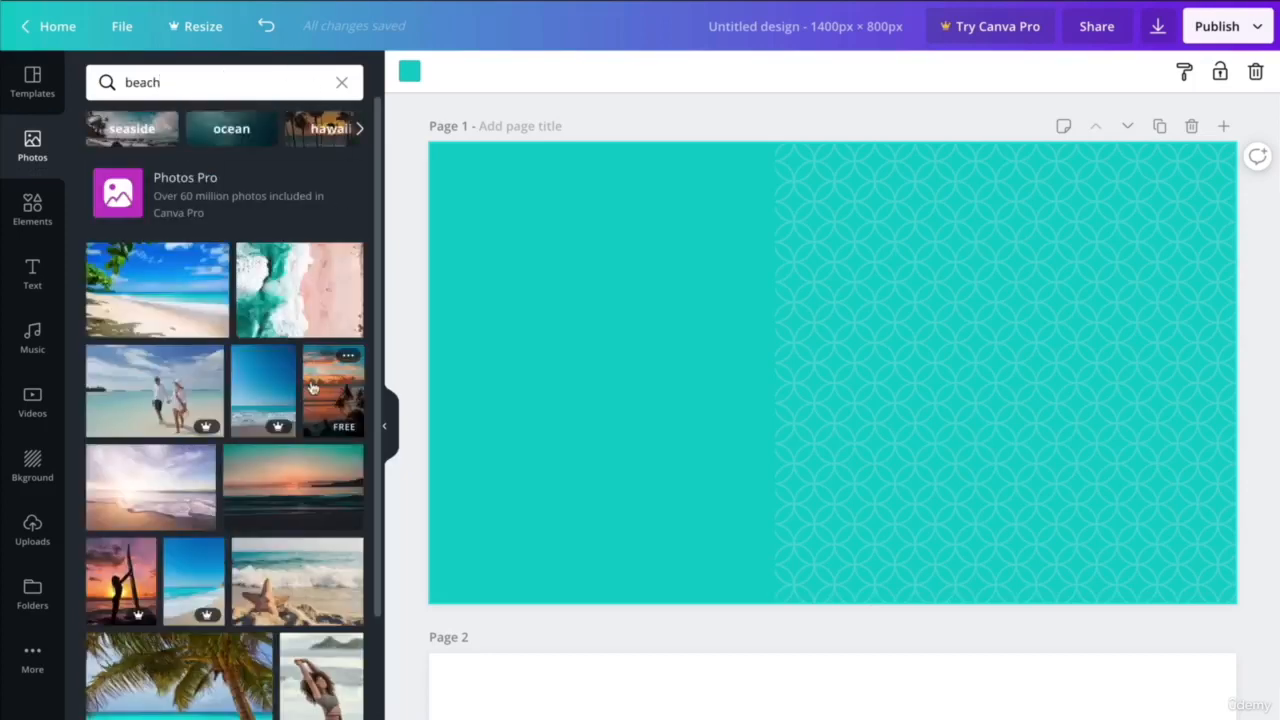
scroll(312, 387, down, 5)
click(278, 357)
scroll(278, 357, up, 2)
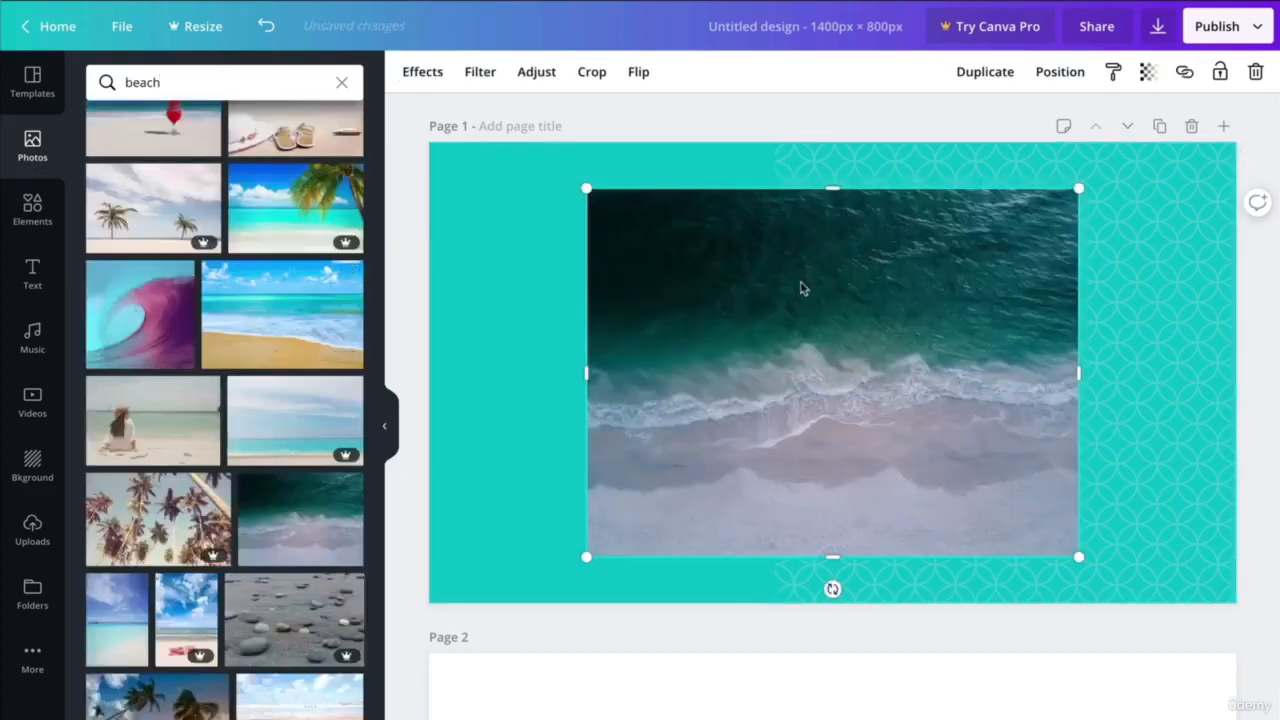
Enlarge the beach photo to cover all of page 1, placed behind the interlocking-circles pattern.
drag(800, 288, 643, 235)
drag(921, 511, 1270, 595)
drag(1200, 430, 1246, 430)
mouse_move(994, 471)
mouse_down()
mouse_move(995, 402)
mouse_move(994, 471)
mouse_up()
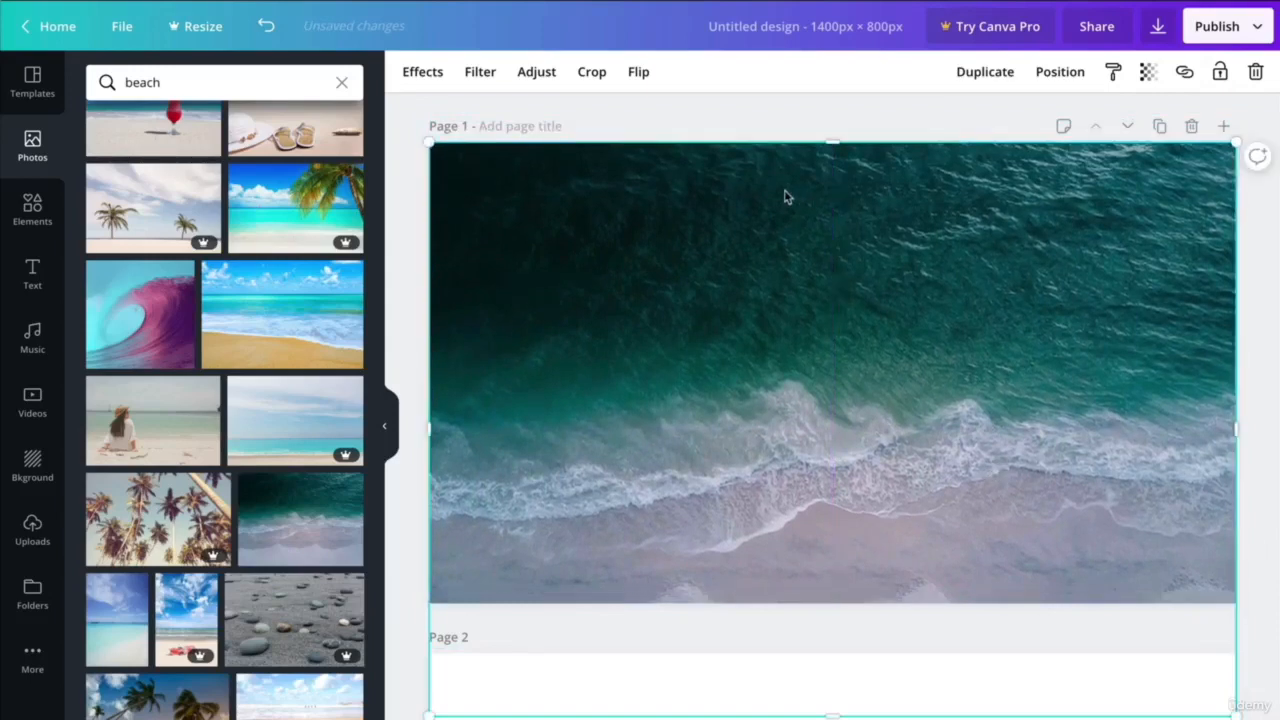
click(766, 122)
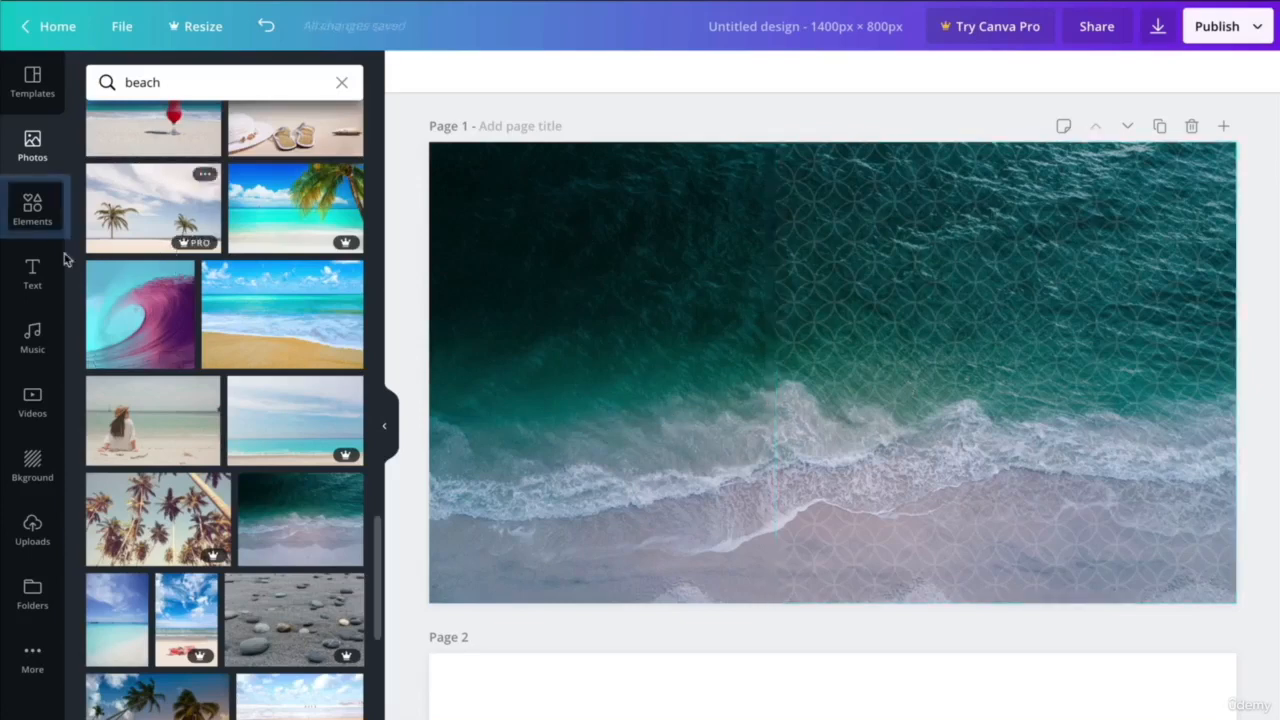
Add the round brush-stroke shape with the green-to-blue gradient from the Gradients elements, placed on the right half of page 1.
click(32, 208)
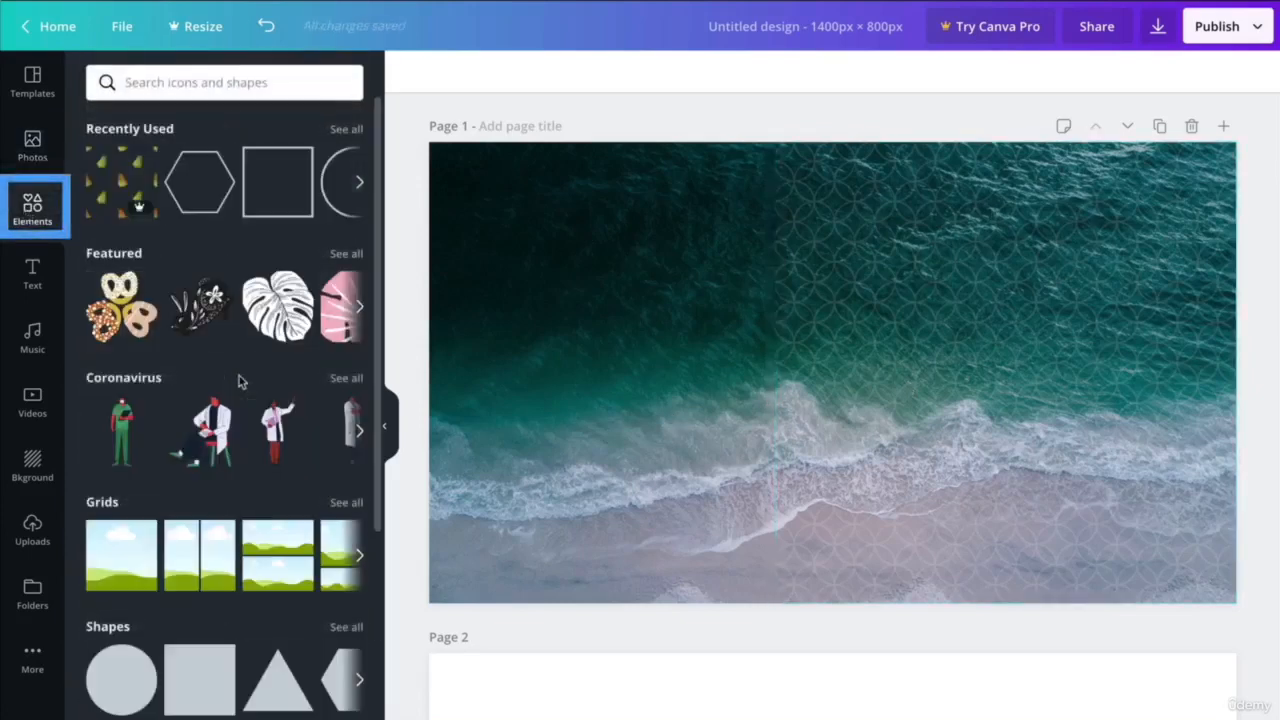
scroll(250, 400, down, 6)
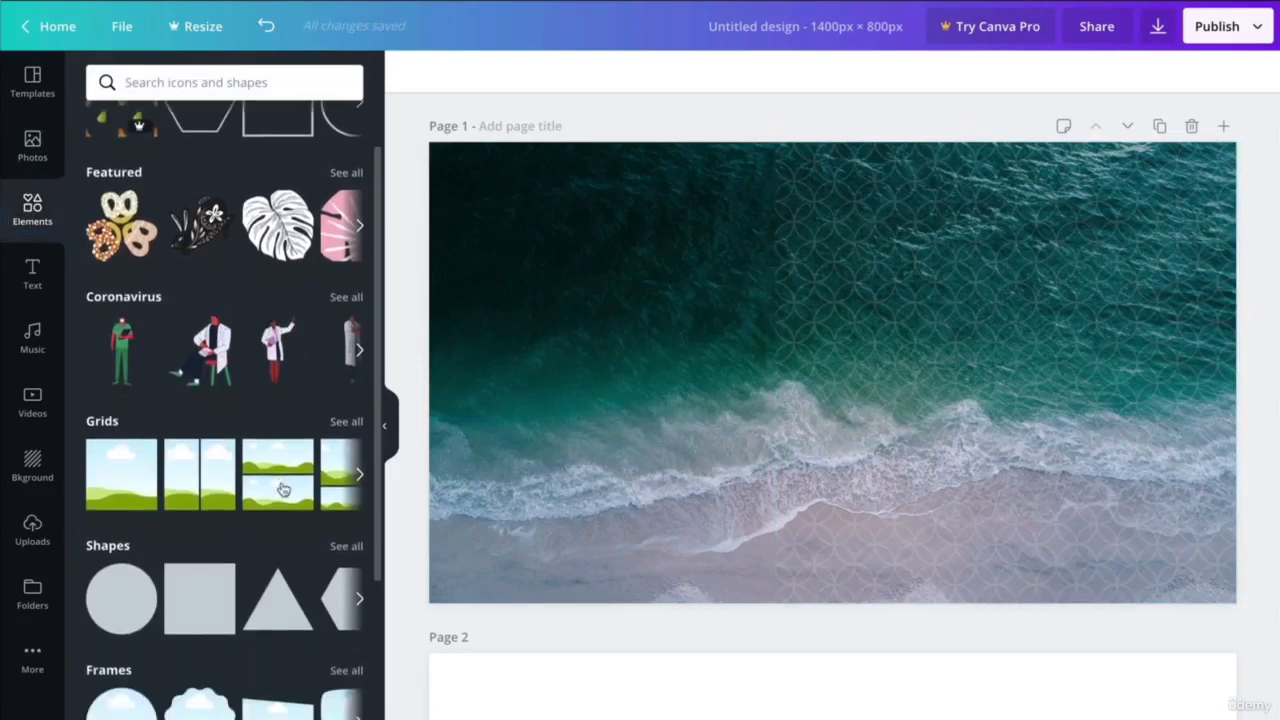
scroll(285, 495, down, 1)
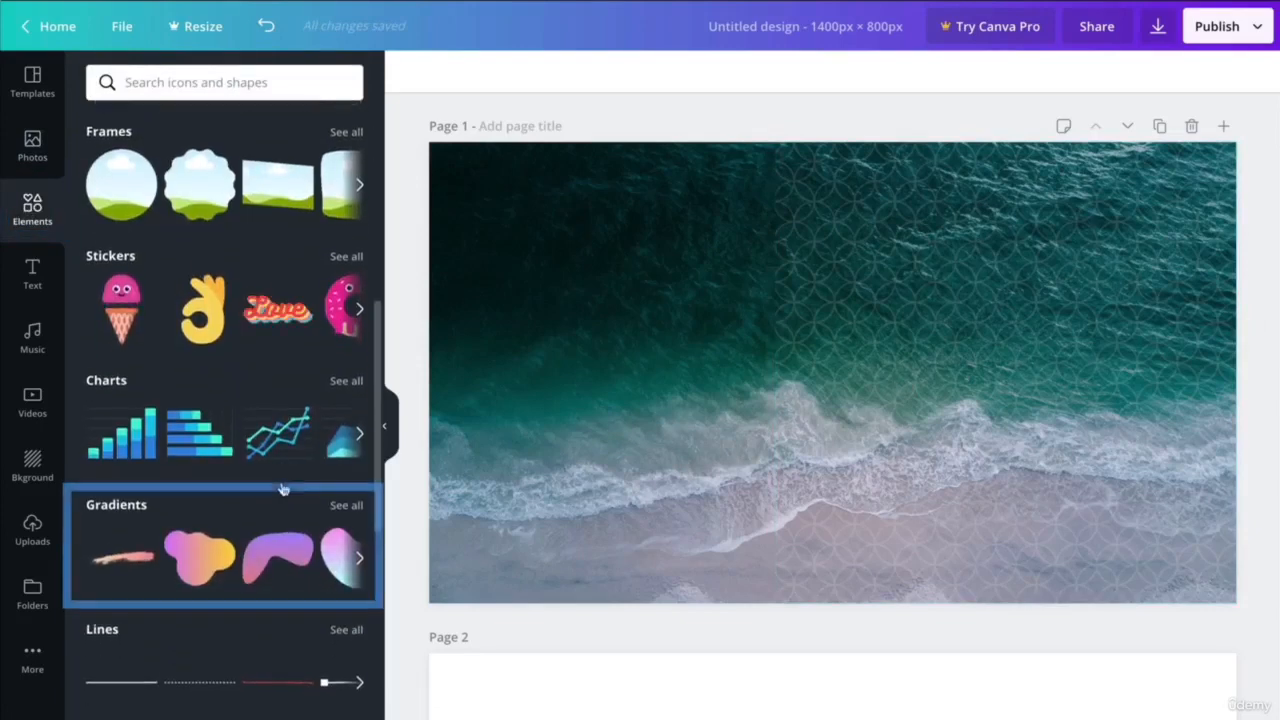
click(359, 557)
click(359, 555)
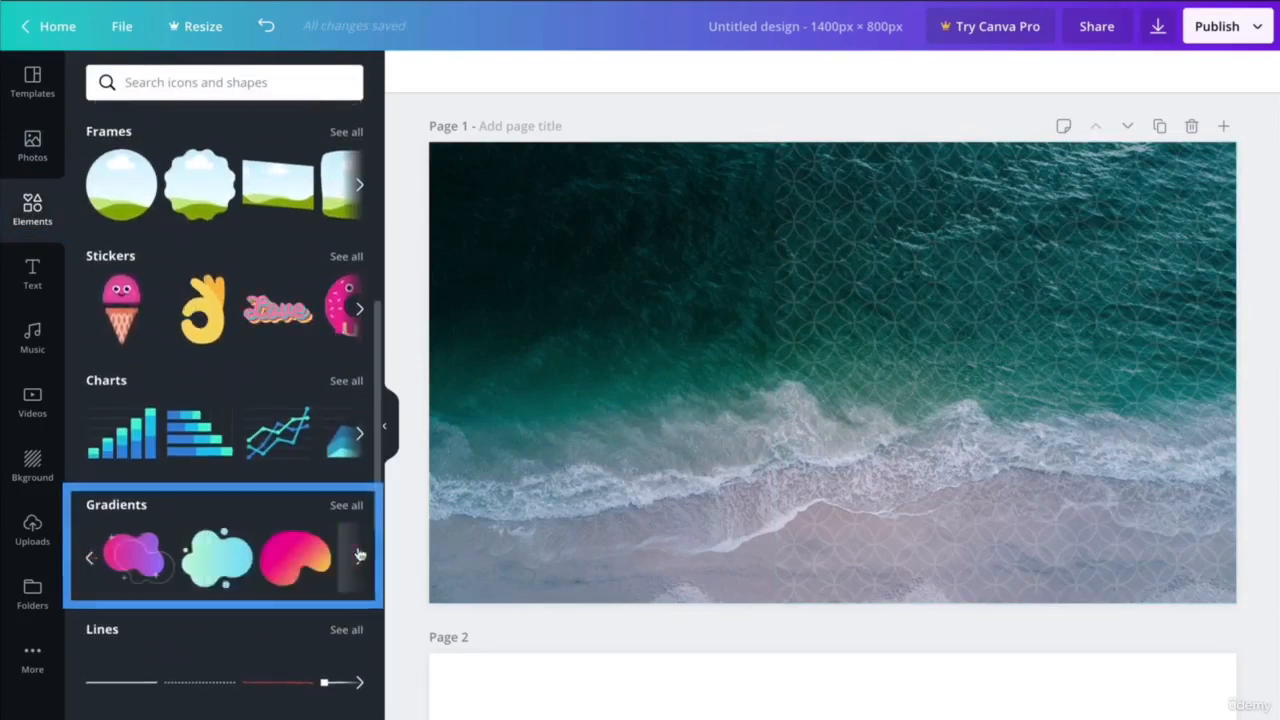
click(359, 555)
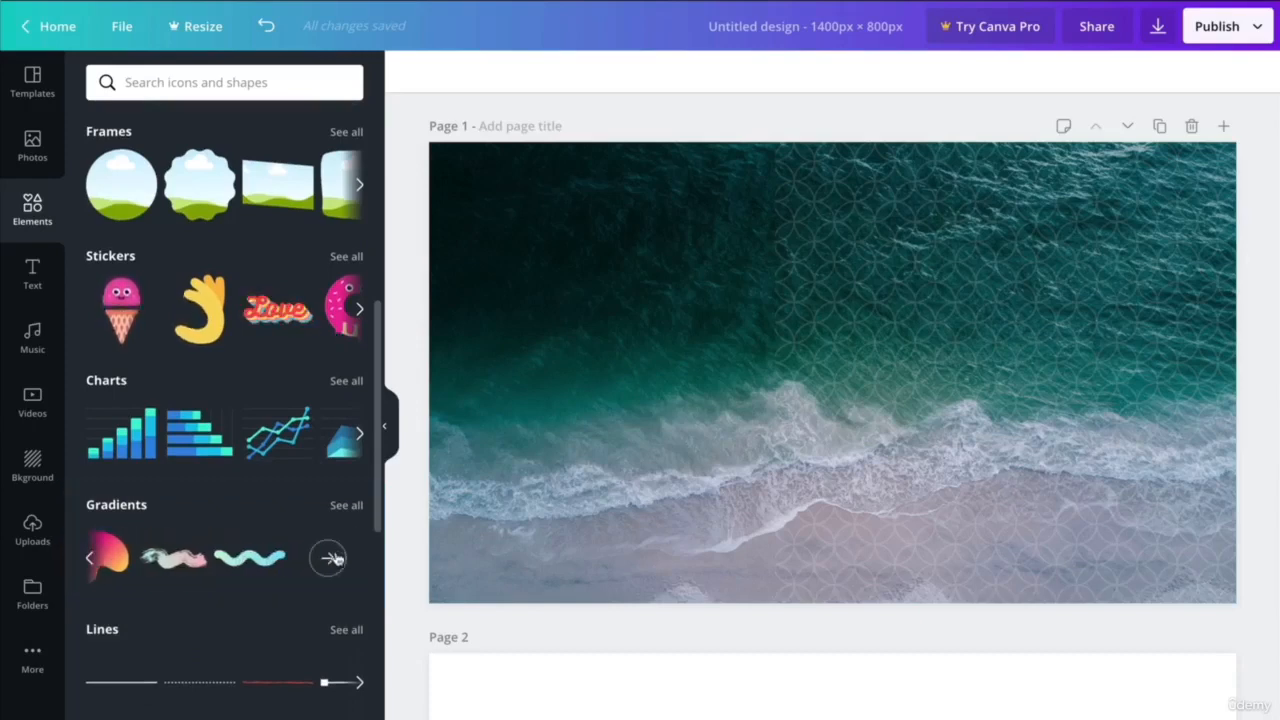
click(330, 557)
scroll(226, 584, down, 6)
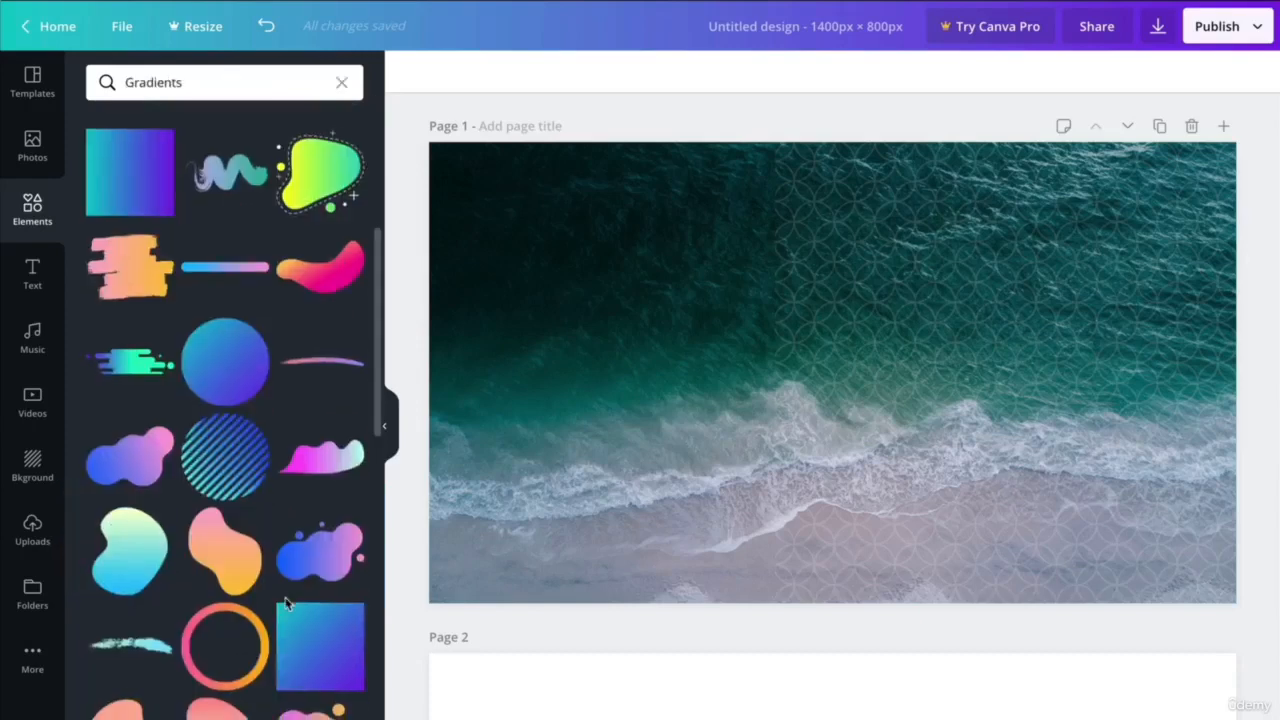
scroll(285, 605, down, 7)
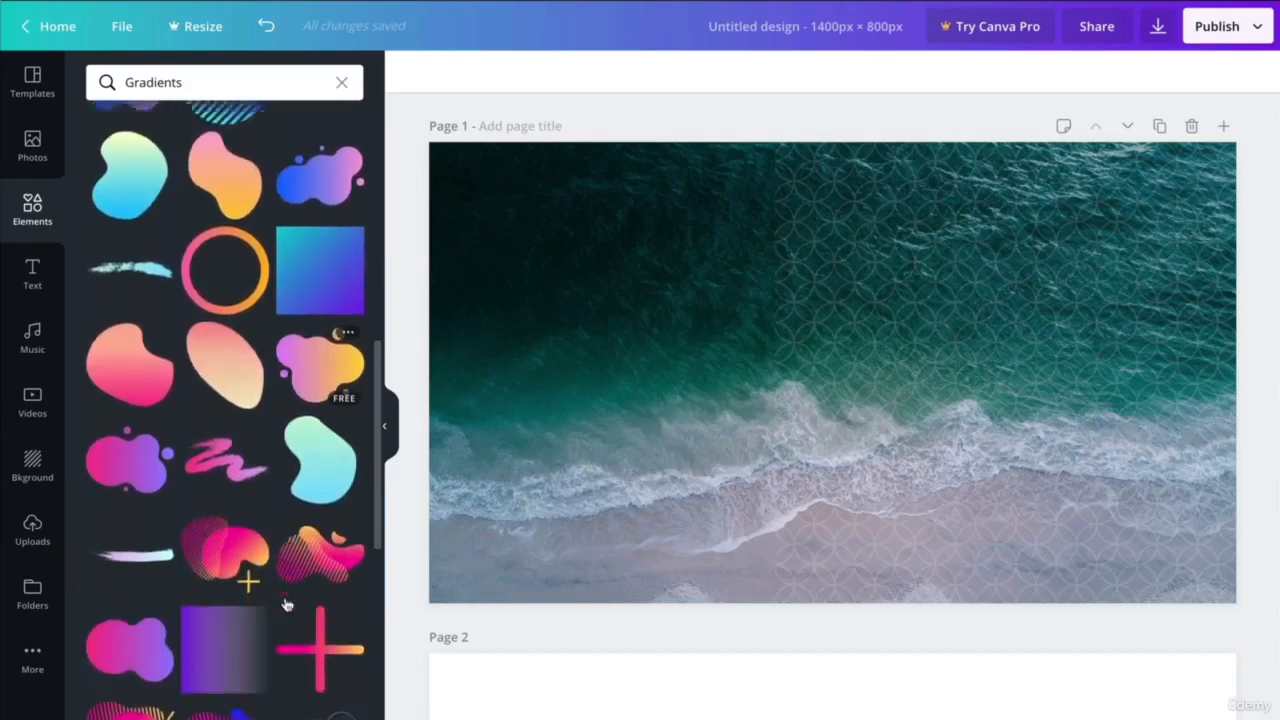
scroll(285, 605, down, 4)
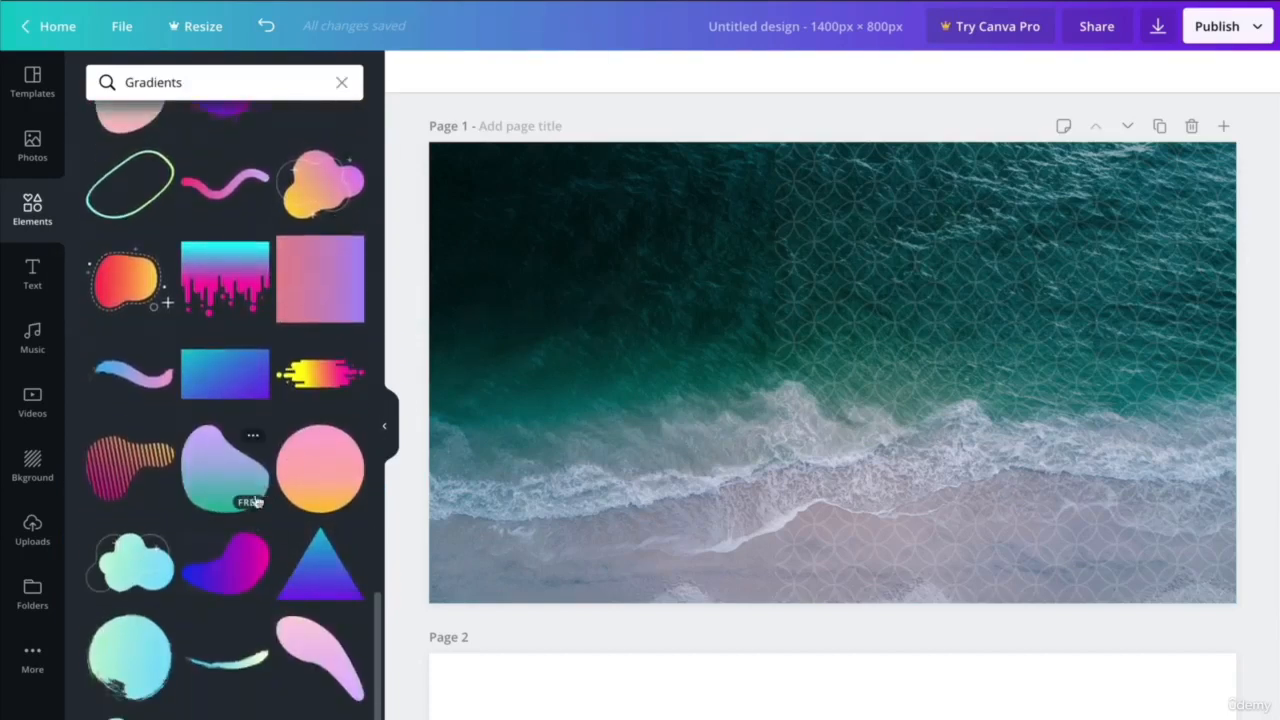
mouse_move(105, 640)
mouse_down()
mouse_move(909, 449)
mouse_move(857, 257)
mouse_move(898, 275)
mouse_up()
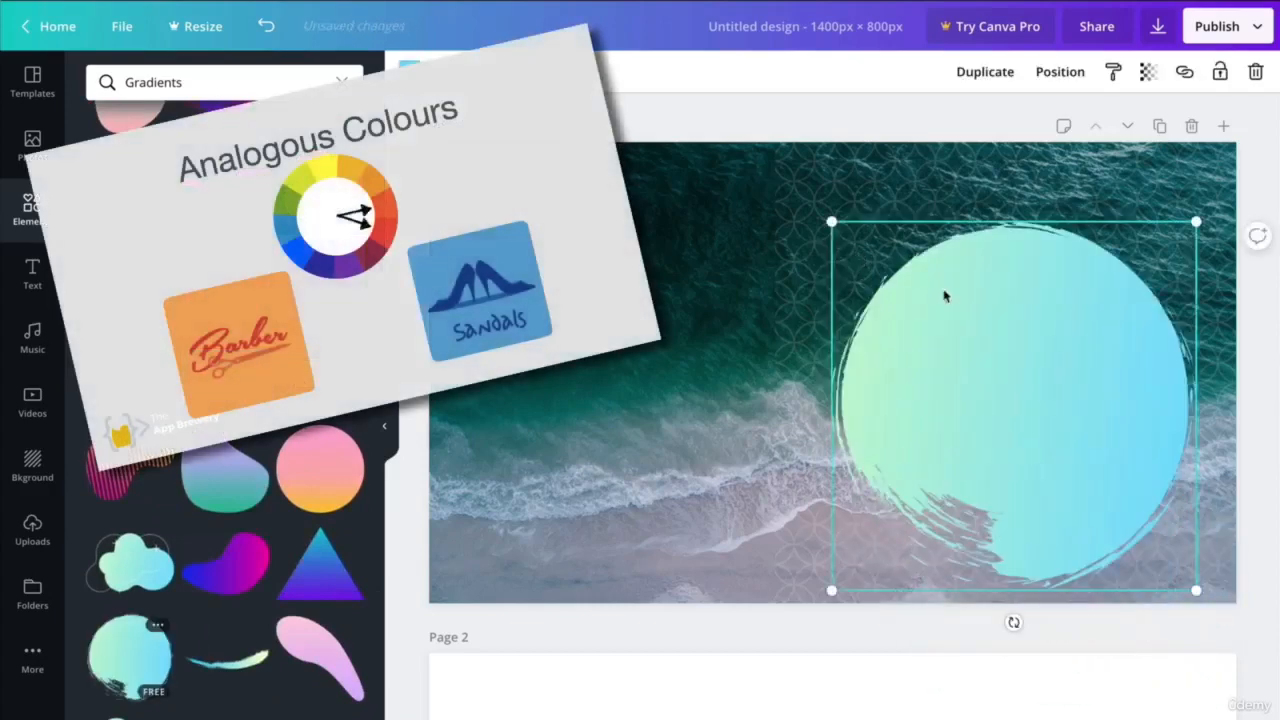
mouse_move(1000, 357)
mouse_down()
mouse_move(994, 323)
mouse_move(993, 345)
mouse_up()
Add a square outline shape and widen it into a rectangular frame running from near the page's left edge to the middle of the gradient circle.
click(42, 222)
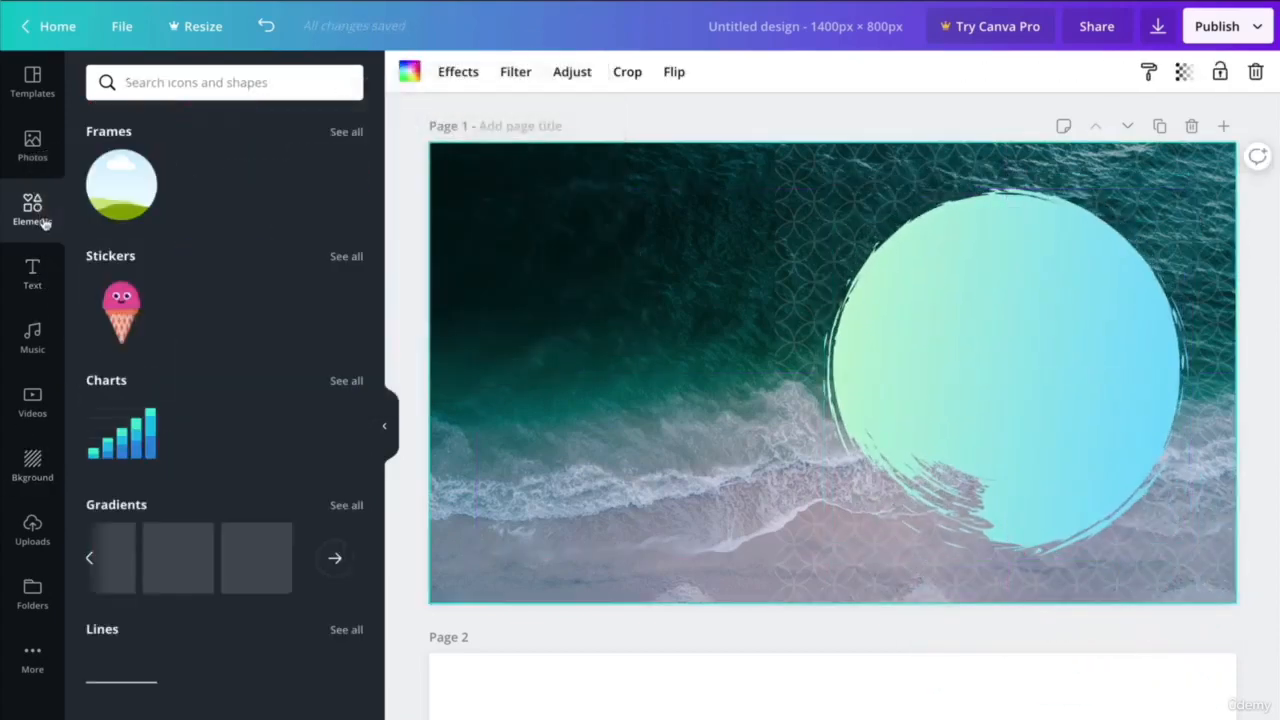
scroll(154, 463, down, 3)
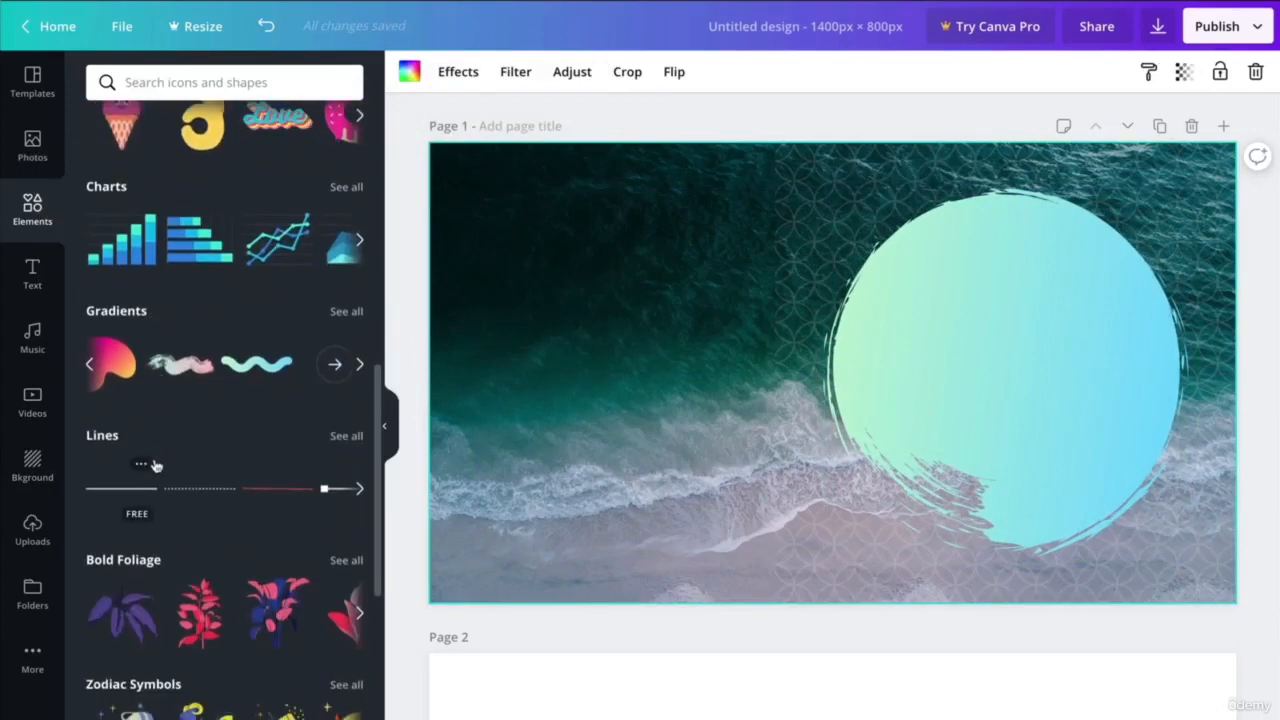
scroll(155, 465, up, 5)
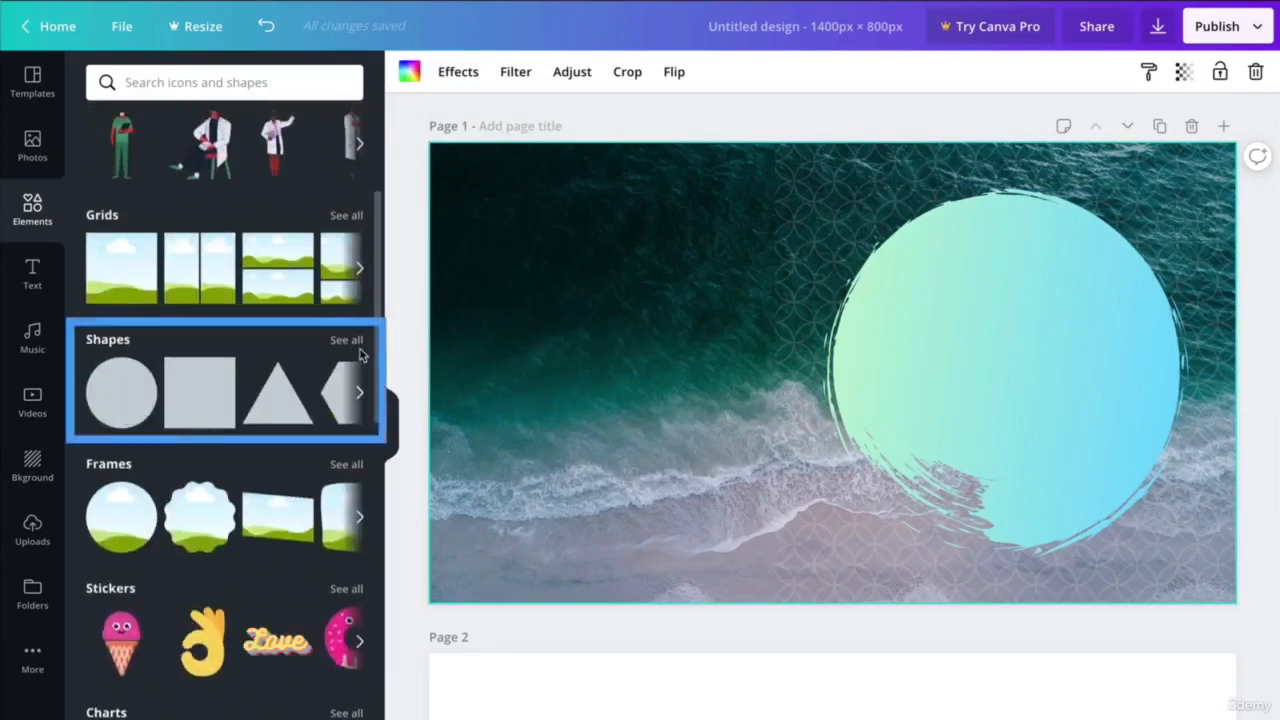
click(350, 343)
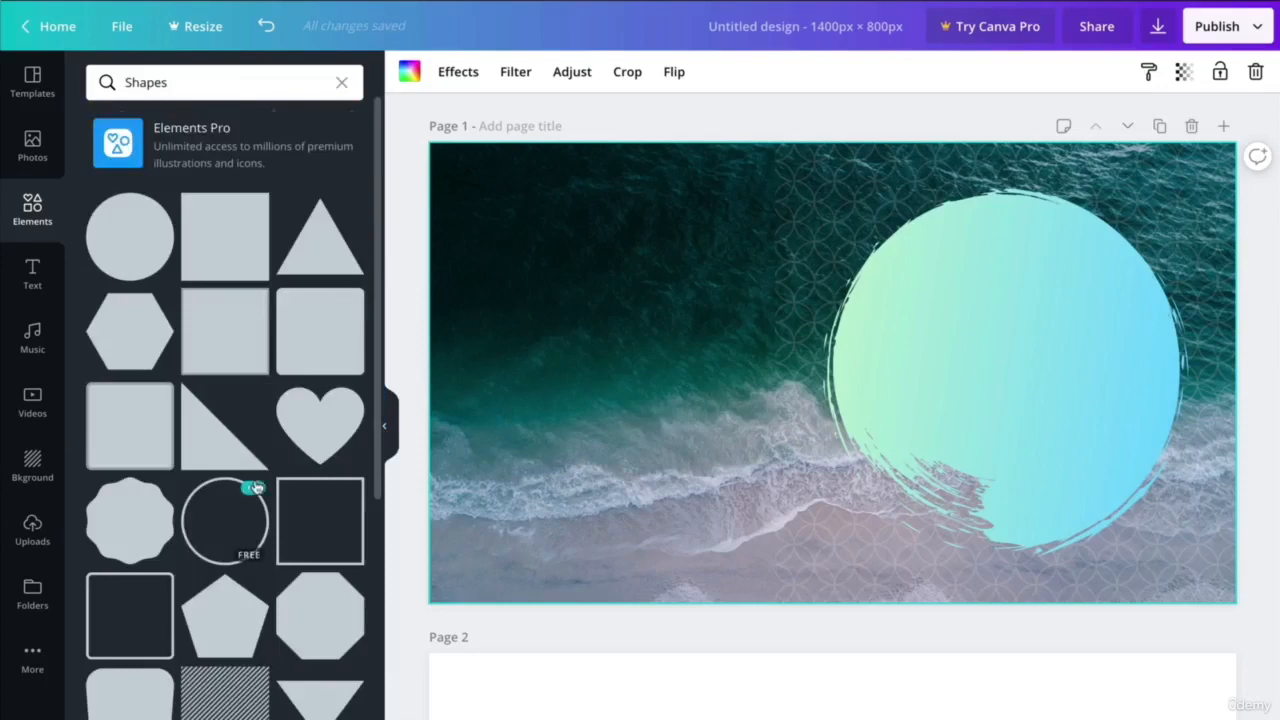
drag(311, 478, 547, 192)
drag(890, 375, 1034, 389)
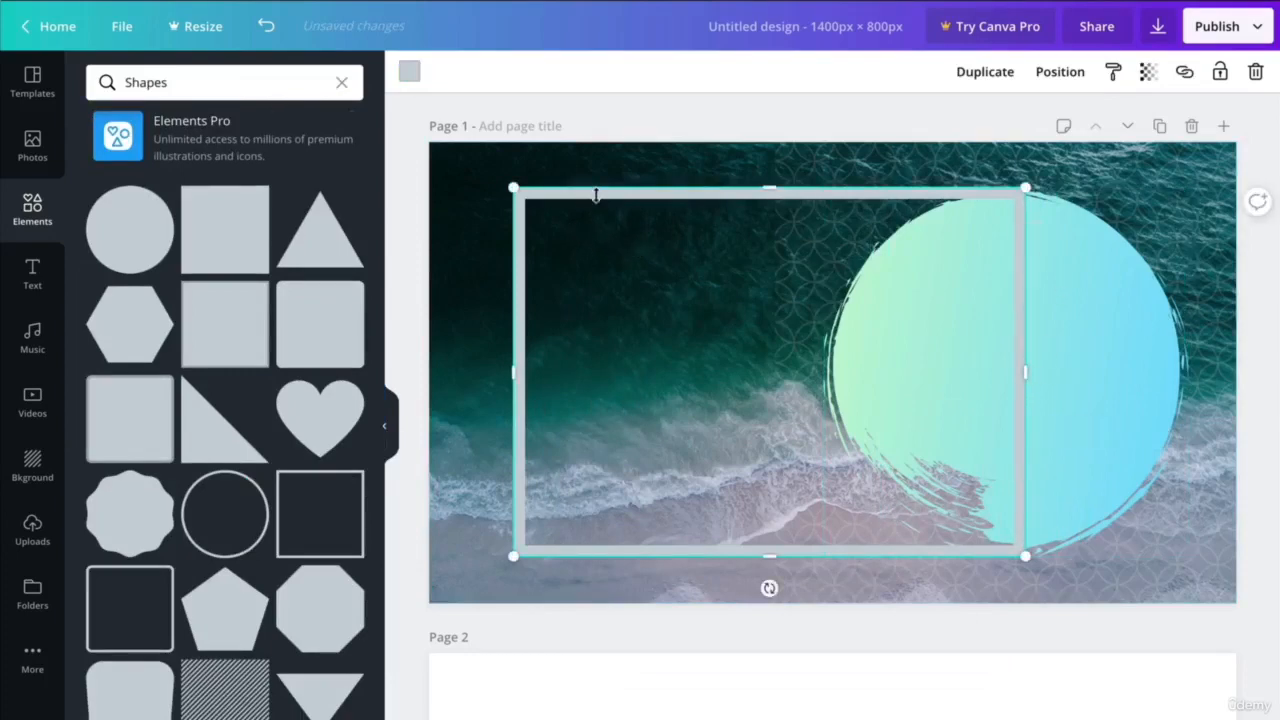
drag(646, 207, 612, 210)
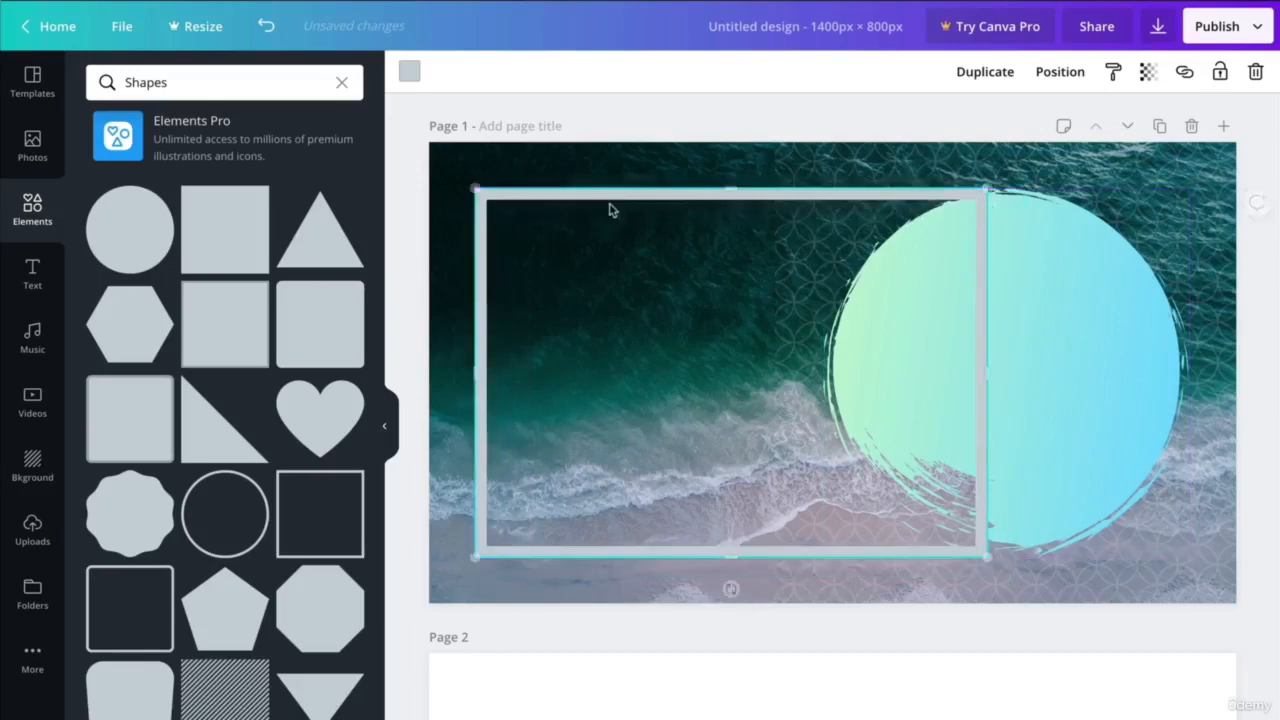
drag(986, 368, 1005, 365)
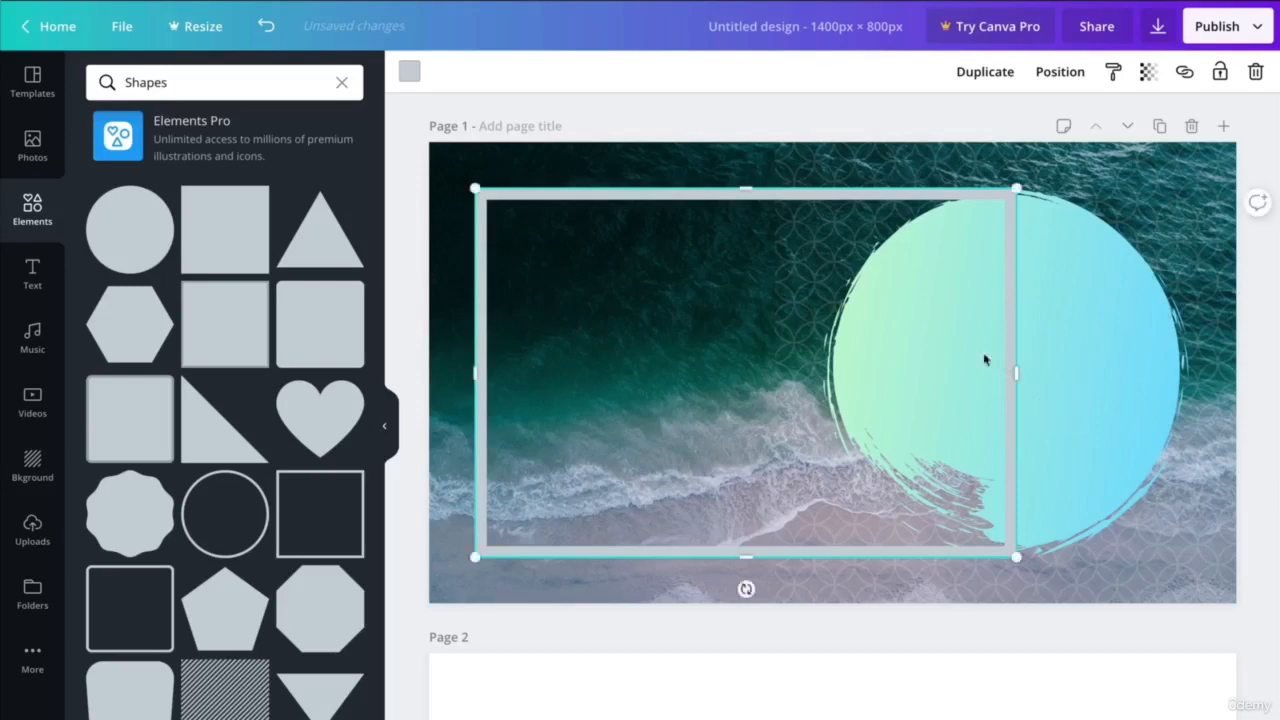
Recolor the rectangular frame white.
click(409, 72)
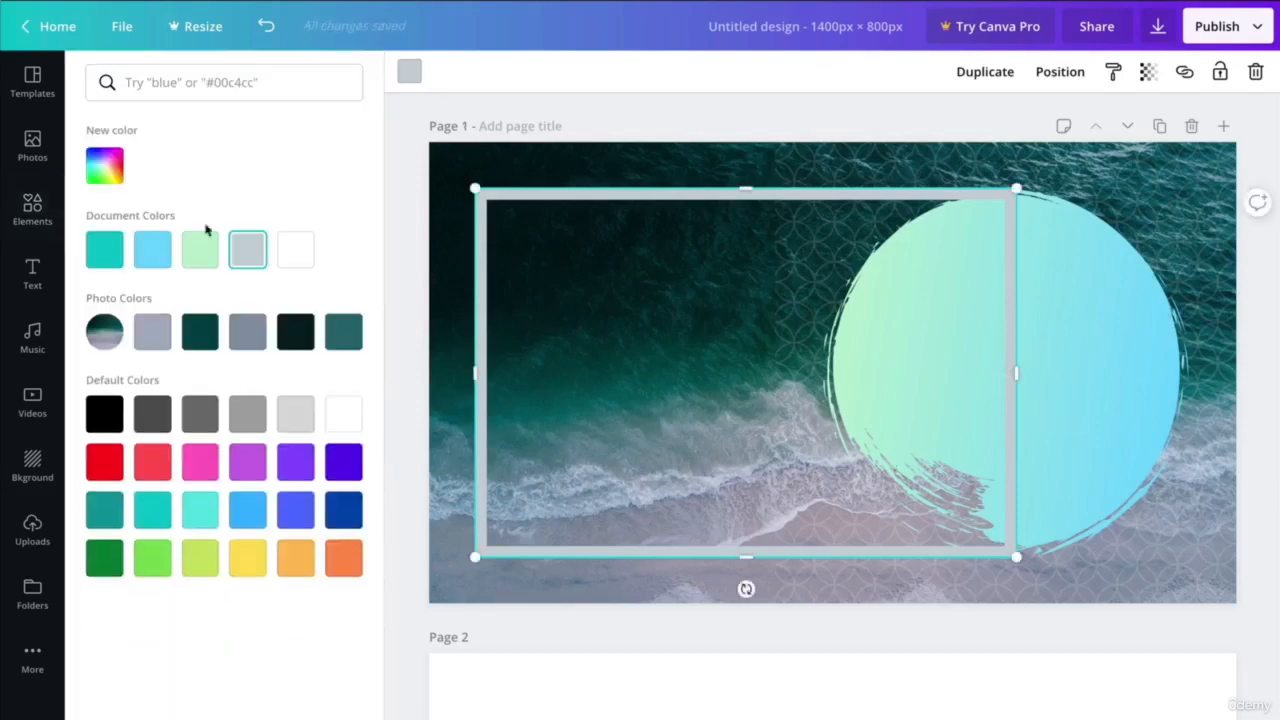
click(292, 253)
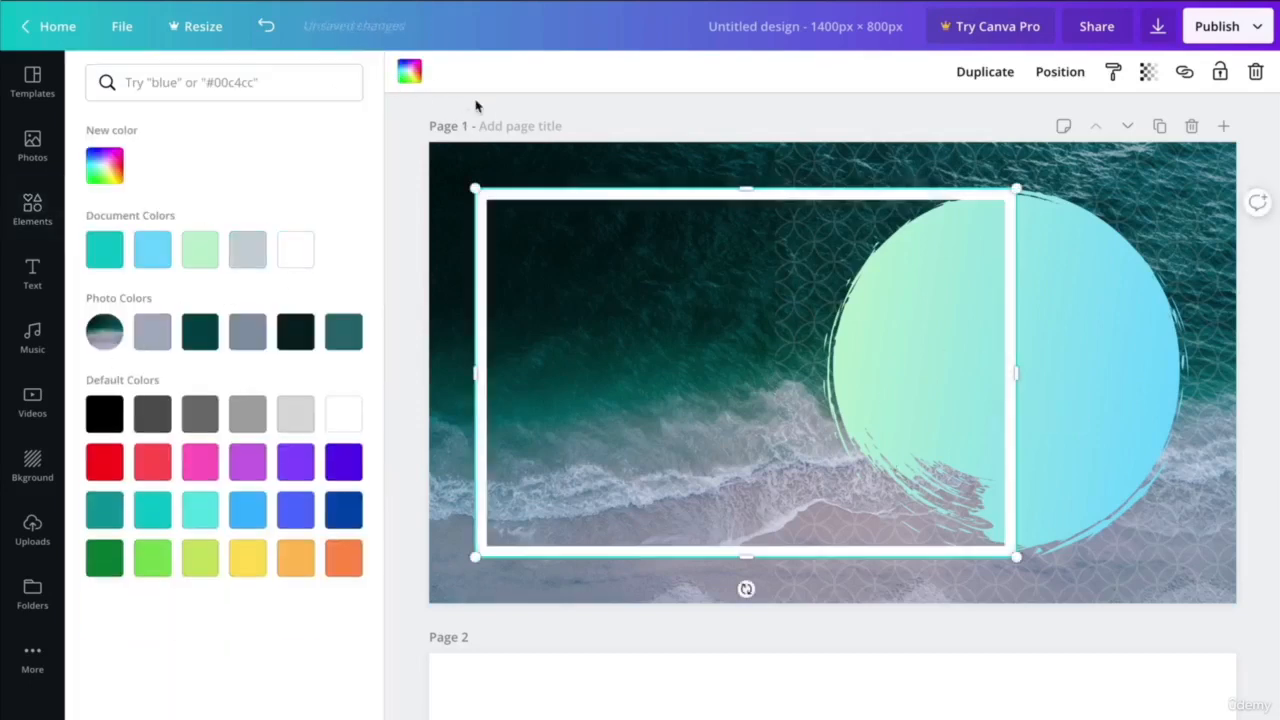
key(Escape)
click(587, 120)
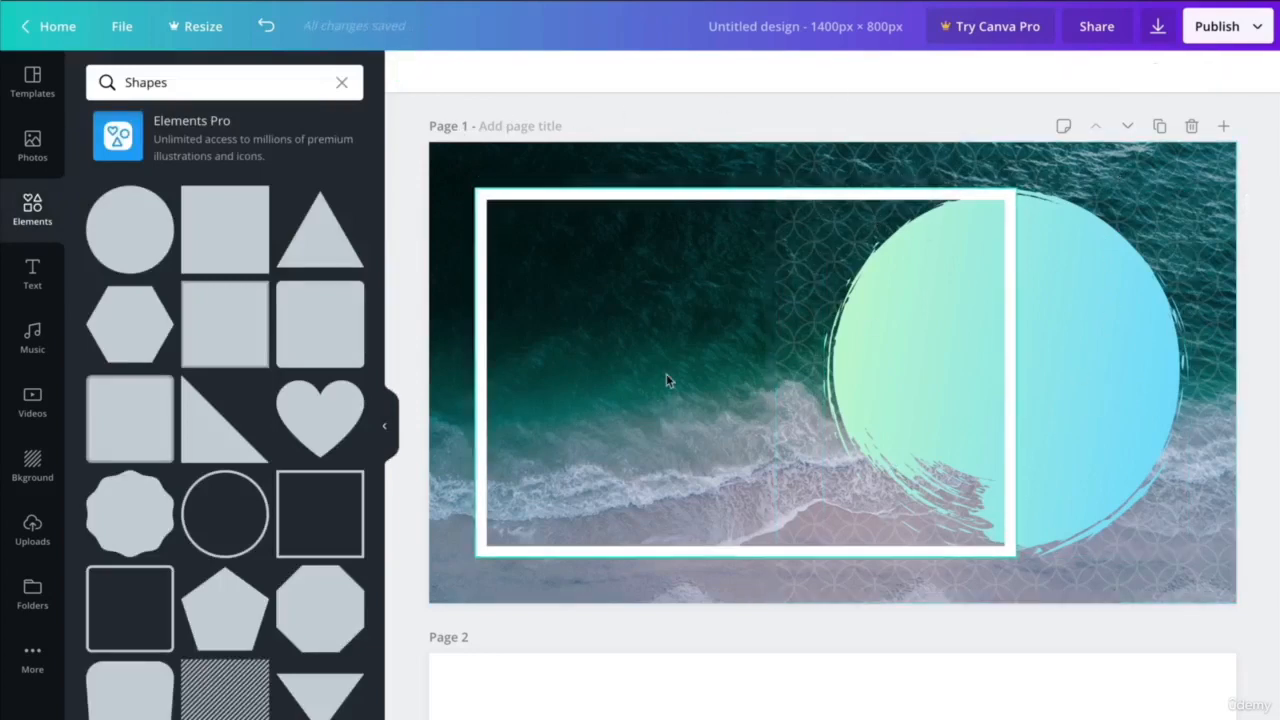
Add a heading to page 1 that reads "A Hotel".
click(32, 272)
click(209, 168)
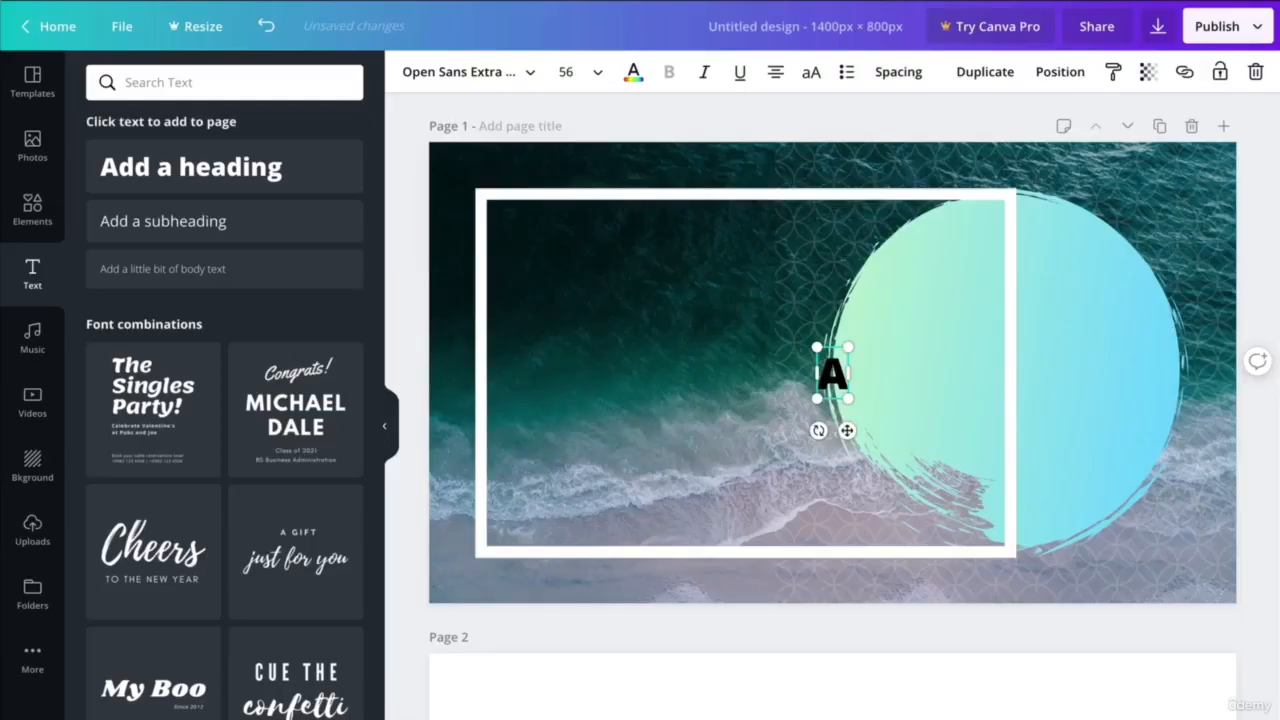
text(hotel)
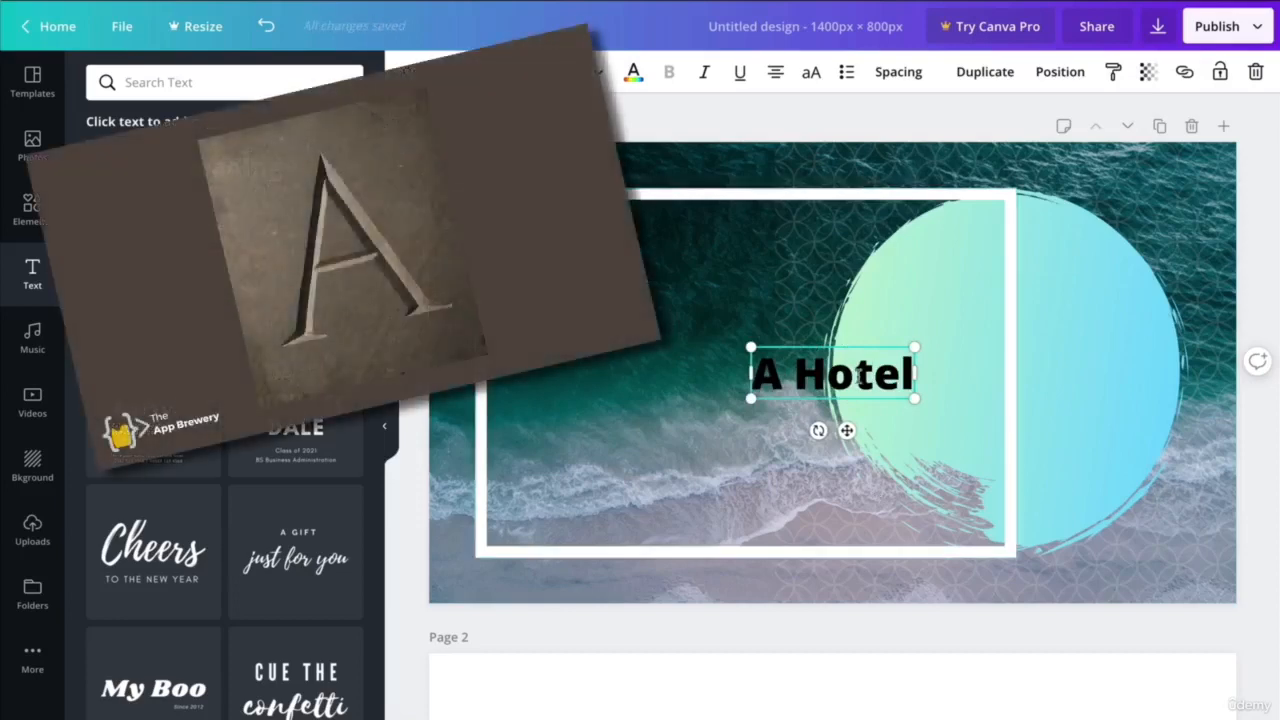
Change the font of the whole "A Hotel" heading to Cardo.
double_click(860, 376)
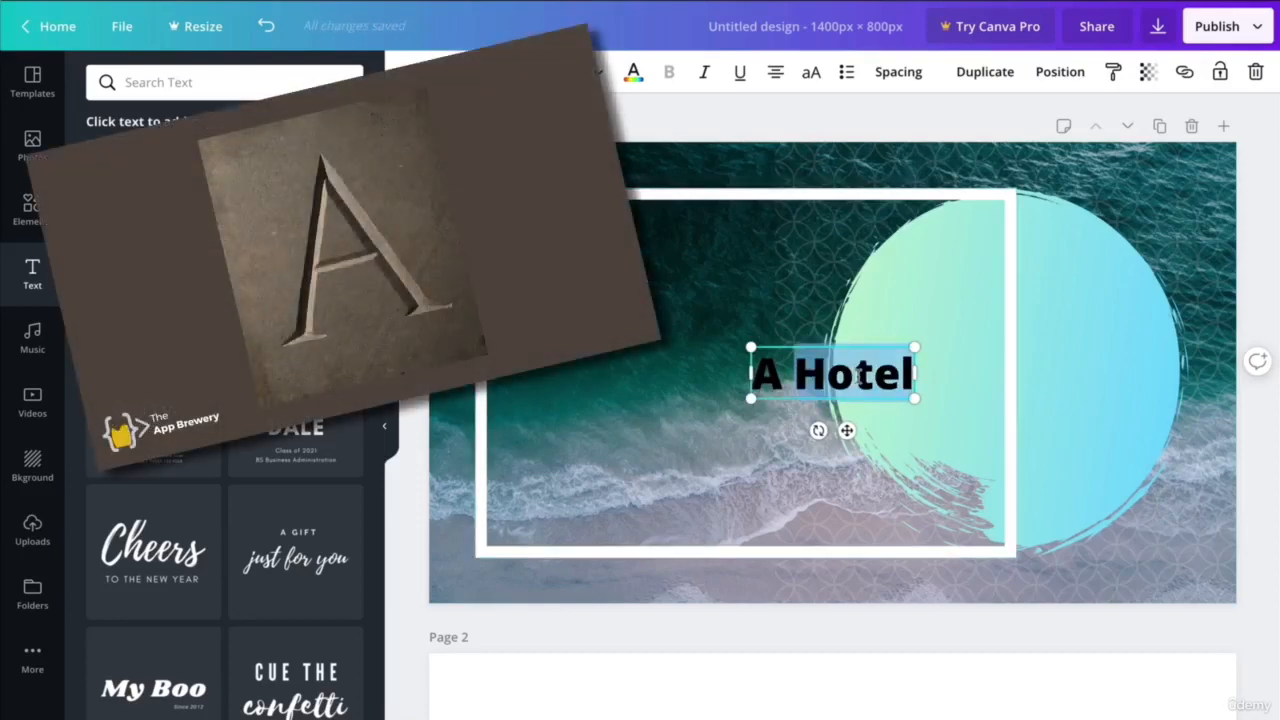
triple_click(860, 376)
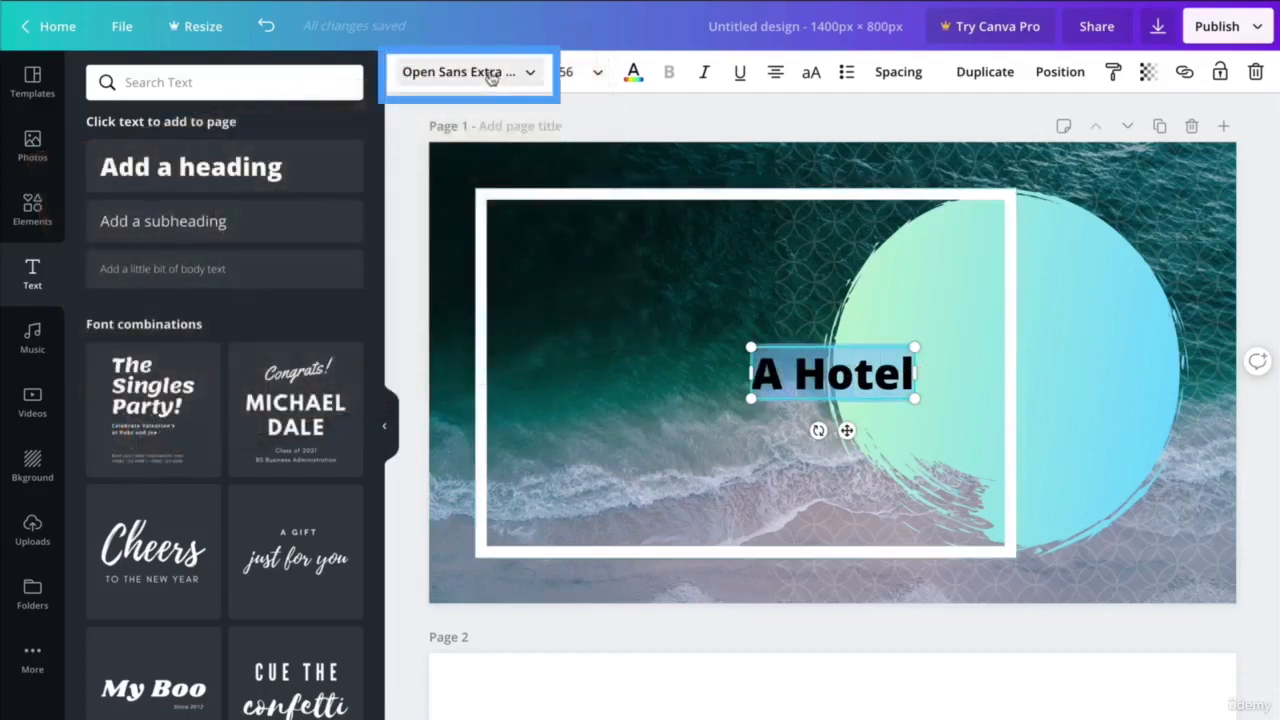
click(440, 88)
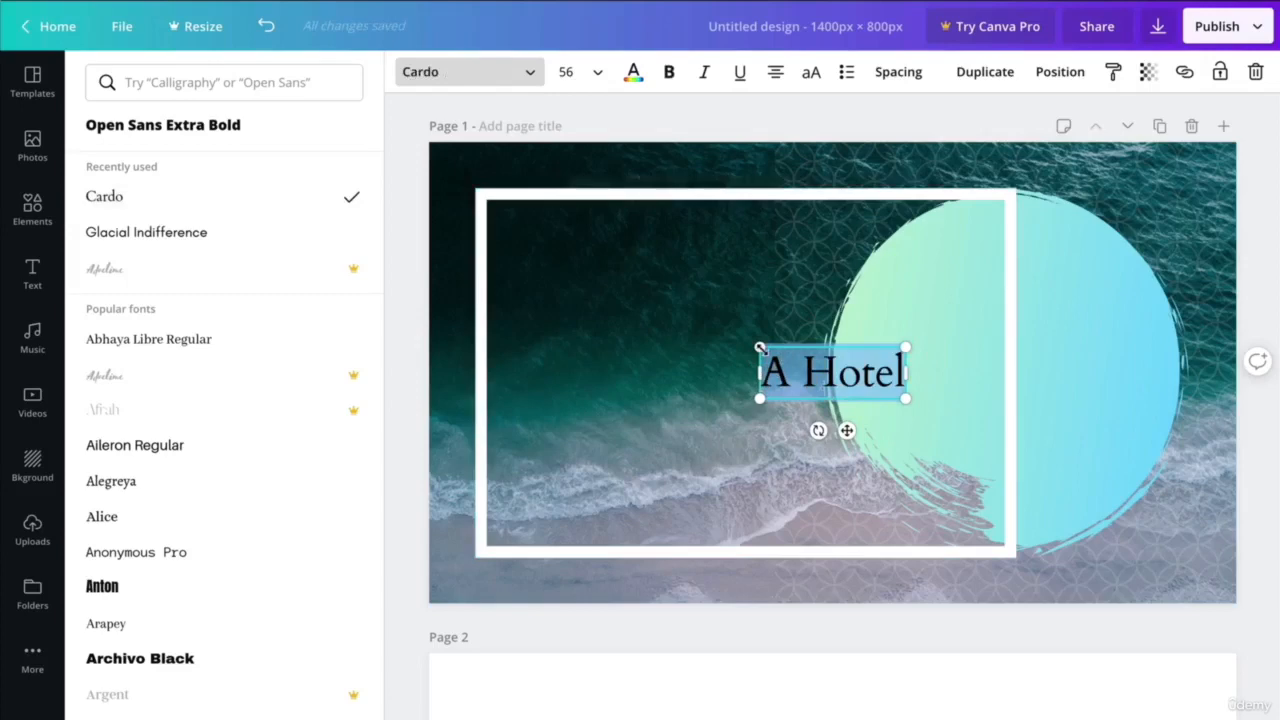
Recolor the "A Hotel" heading white and enlarge its font size to 144.
click(633, 73)
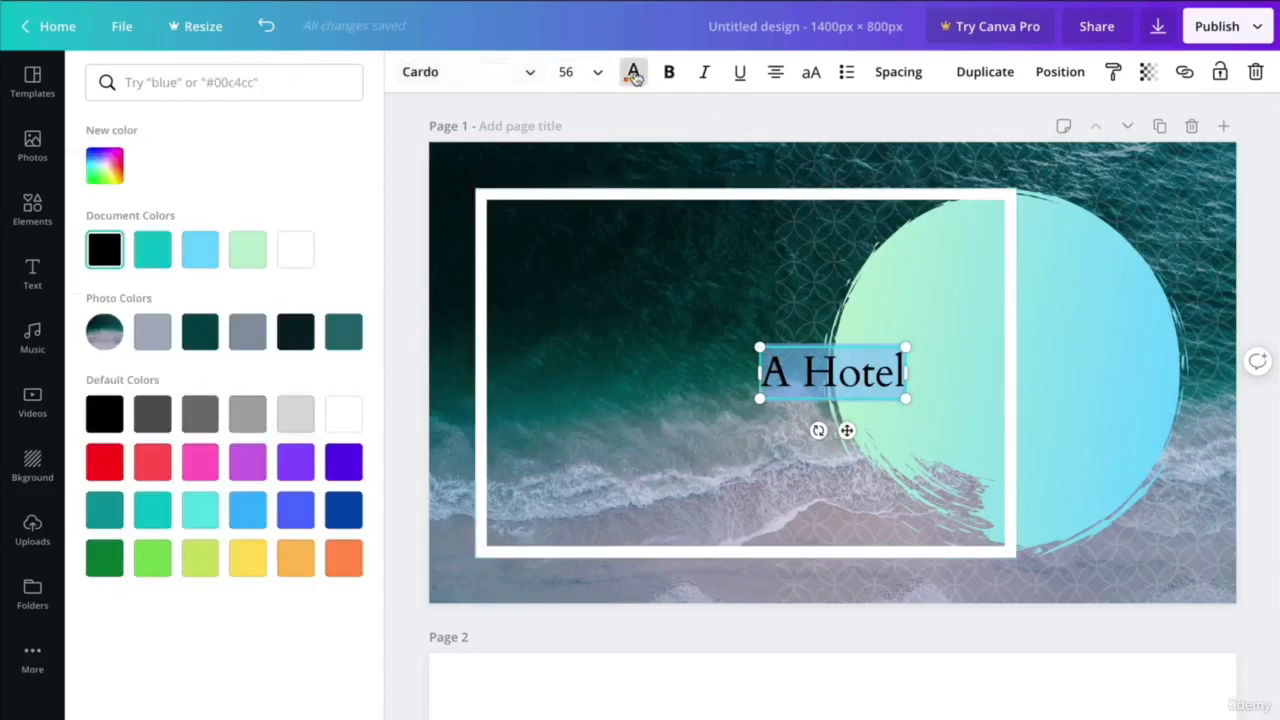
click(296, 250)
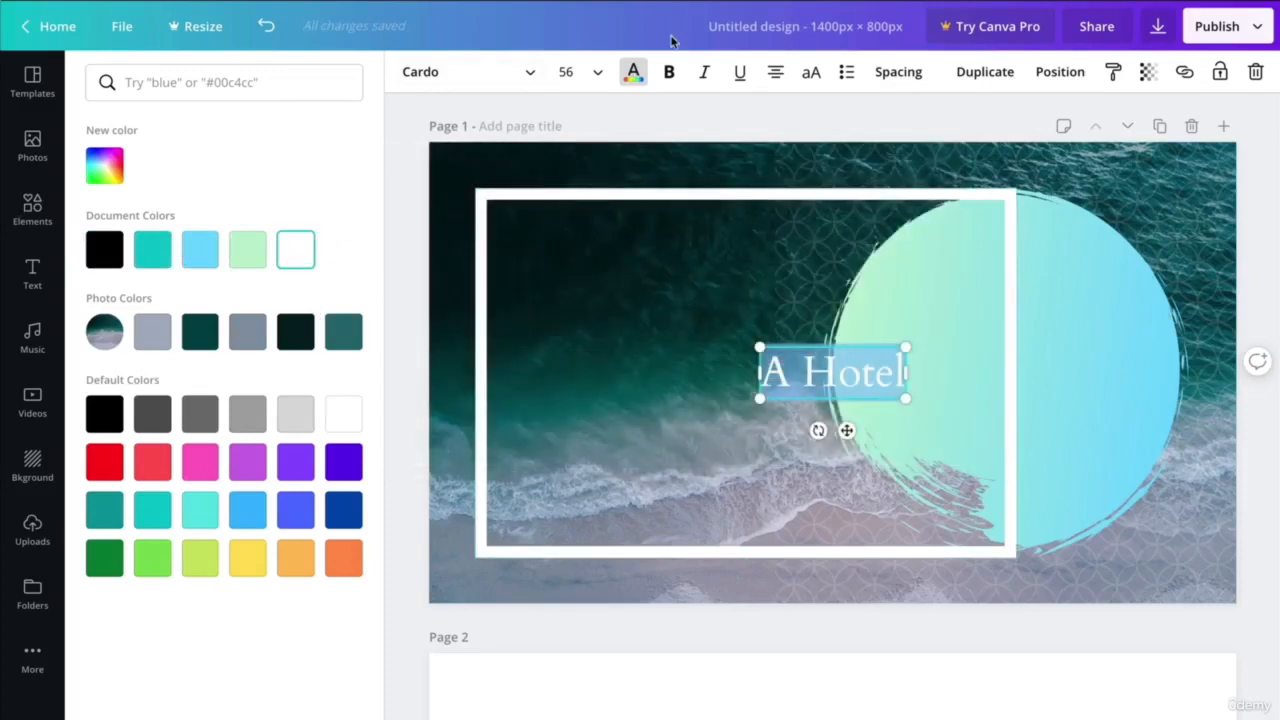
click(599, 73)
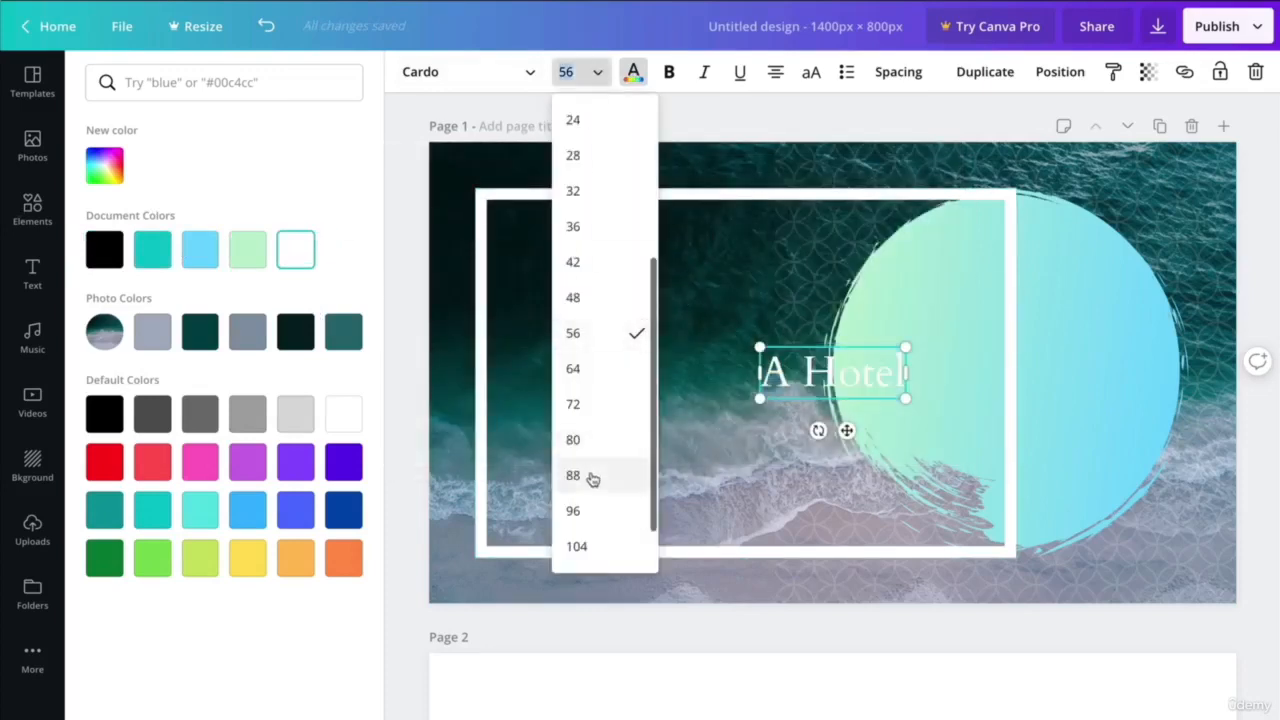
scroll(592, 548, down, 2)
click(595, 510)
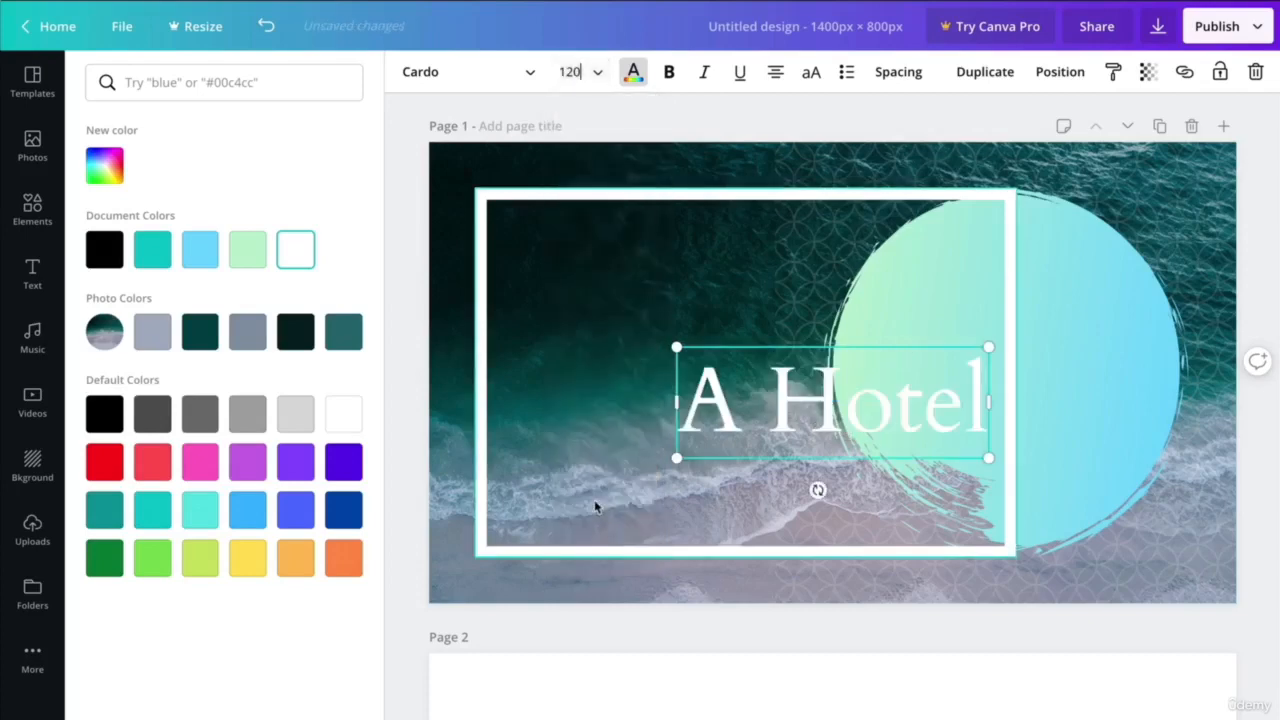
click(594, 74)
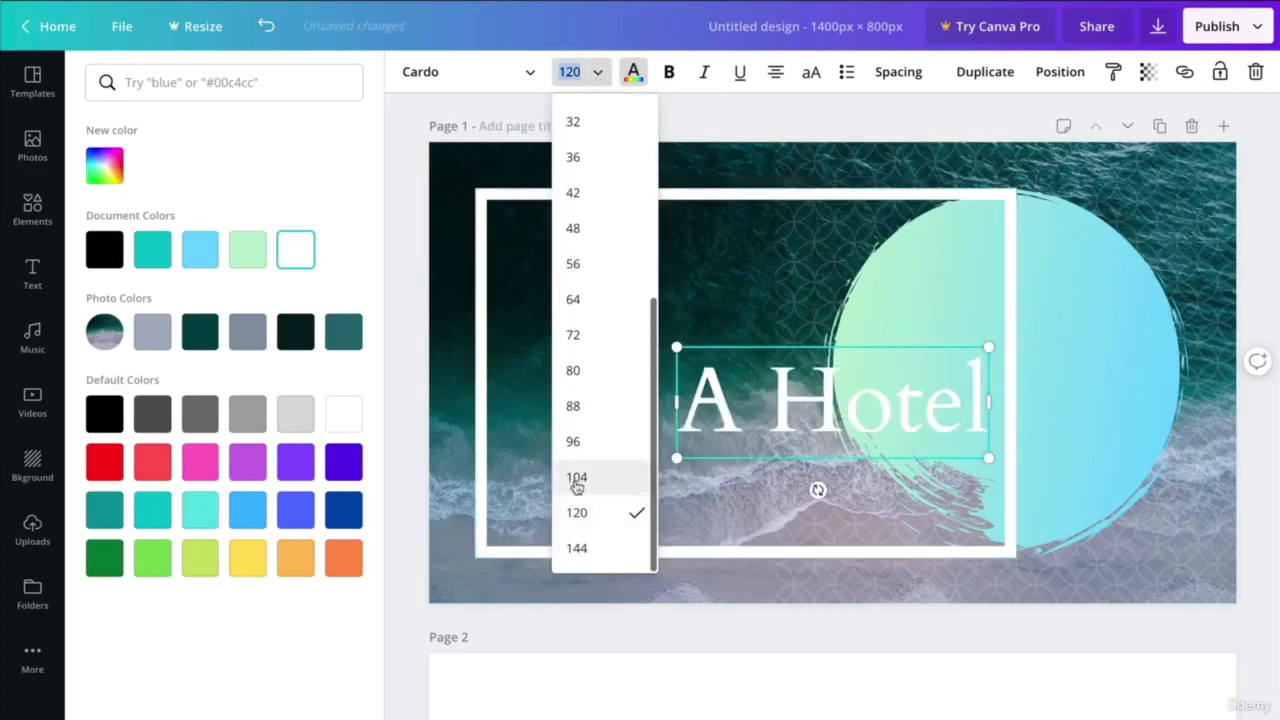
click(585, 549)
Move the heading to the horizontal center of the white frame and switch its text to uppercase.
click(920, 351)
drag(870, 410, 786, 362)
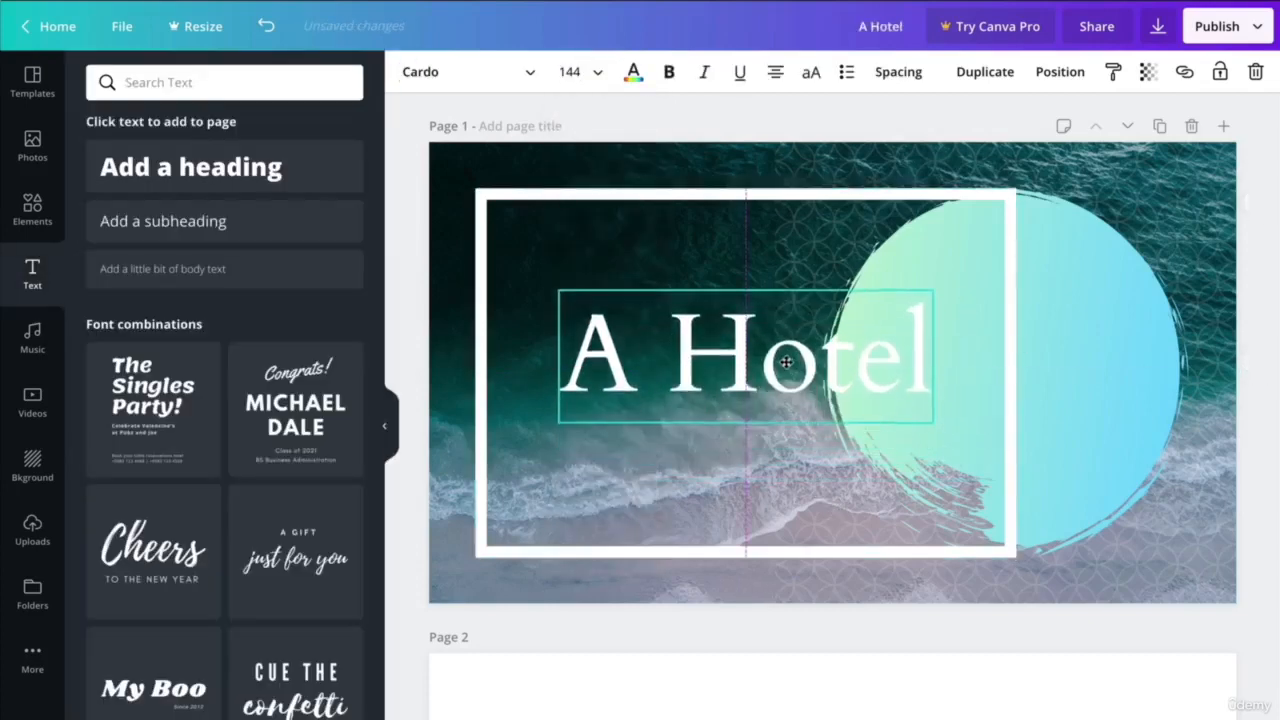
click(811, 72)
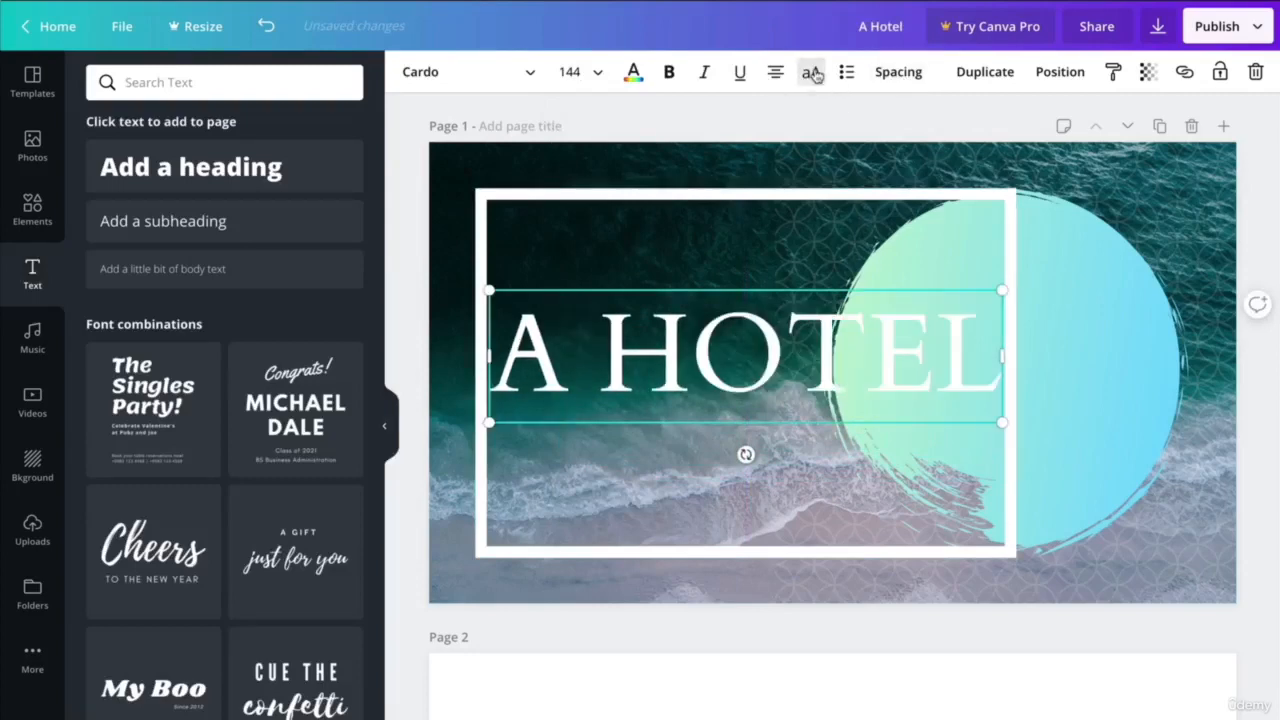
click(1073, 324)
click(734, 349)
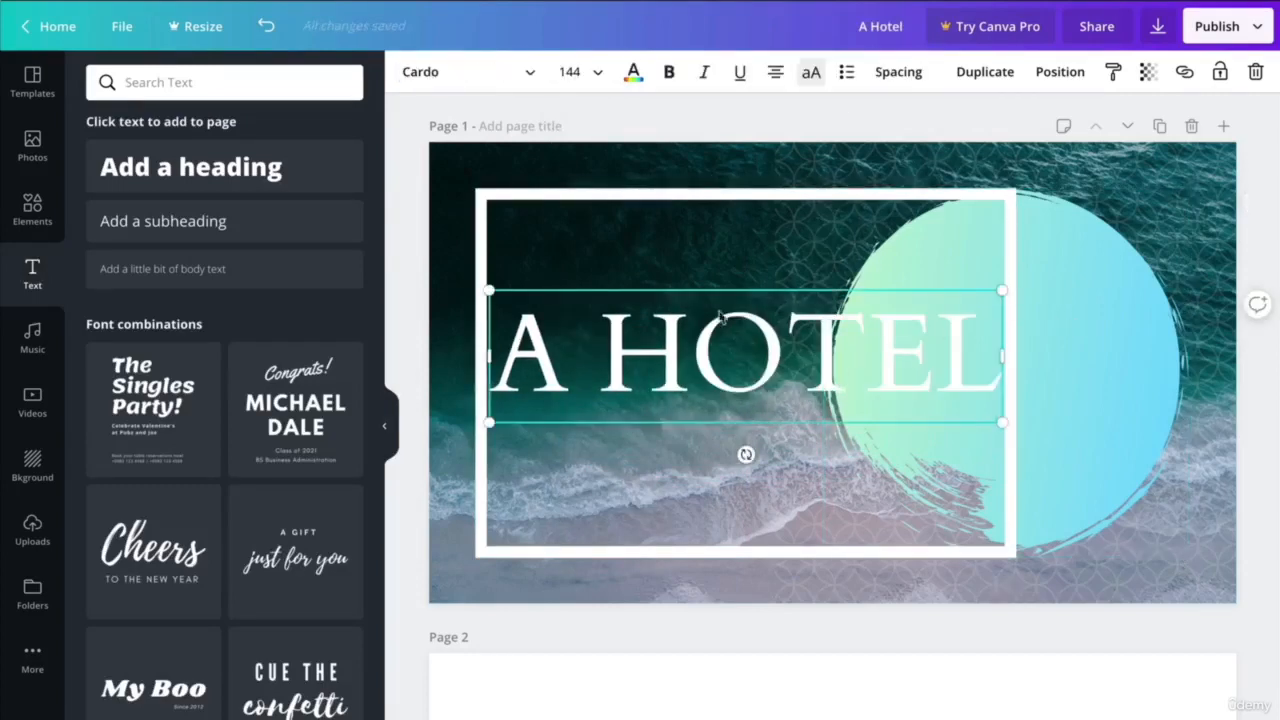
Reduce the heading's font size to 120 and widen its letter spacing so the text nearly spans the frame's interior.
click(575, 68)
click(596, 507)
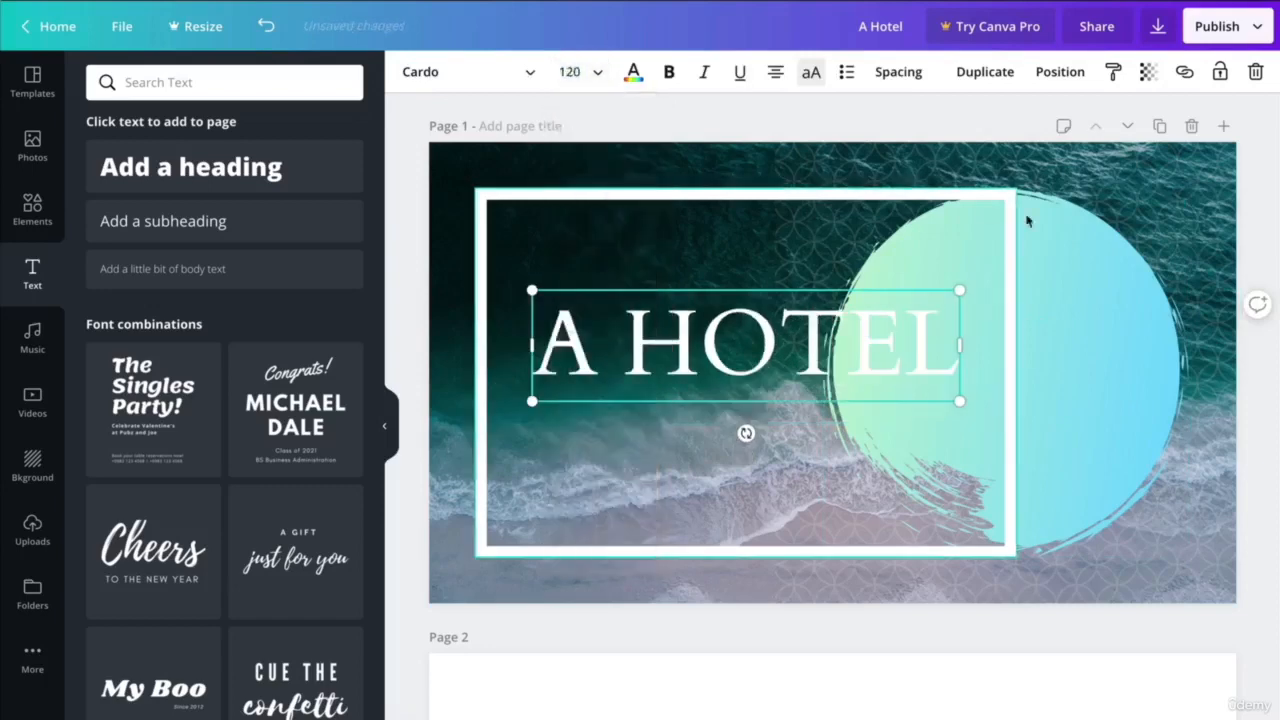
click(1074, 245)
click(757, 335)
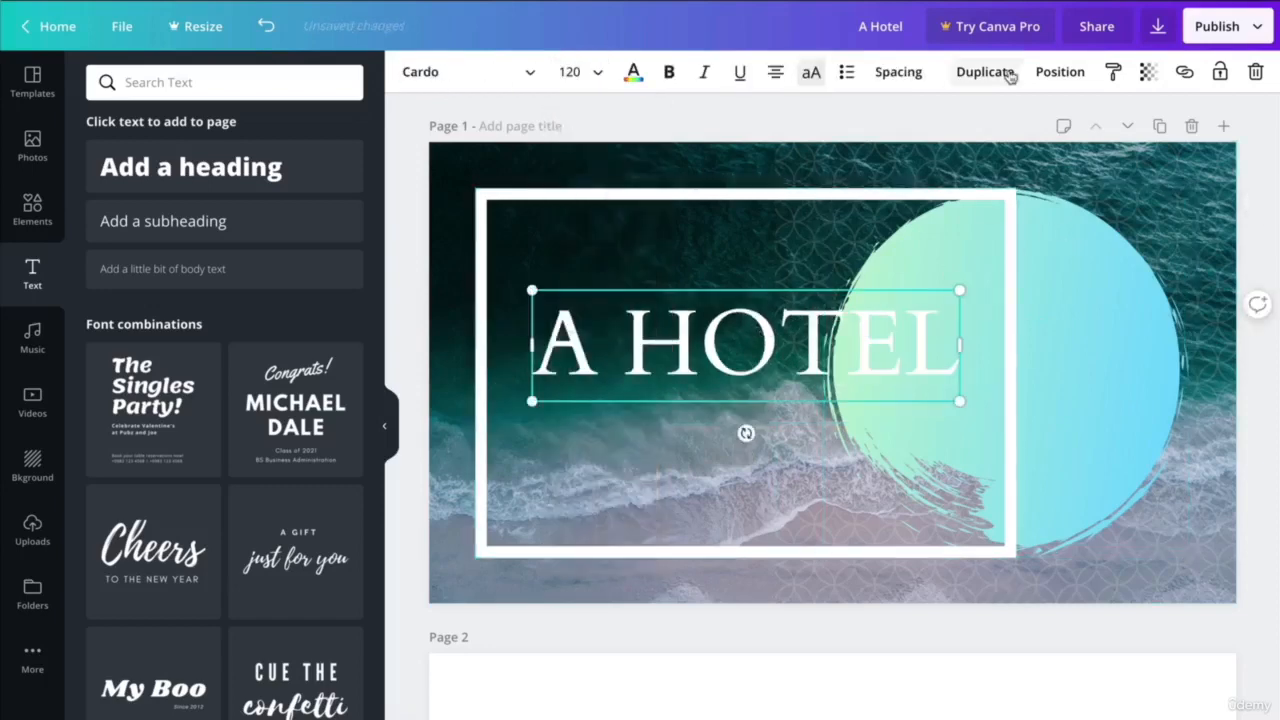
click(900, 72)
drag(999, 124, 1006, 126)
click(1123, 271)
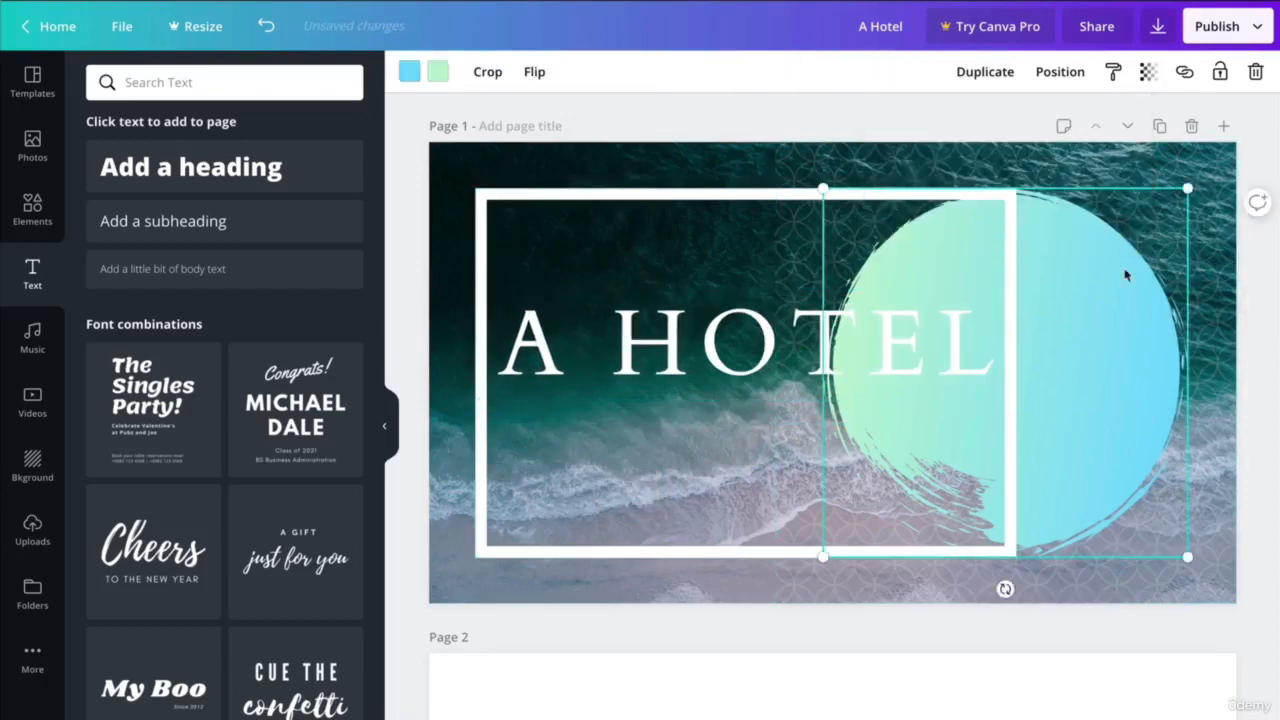
Set the heading's font size to 104 and center it horizontally and vertically within the white frame.
click(688, 366)
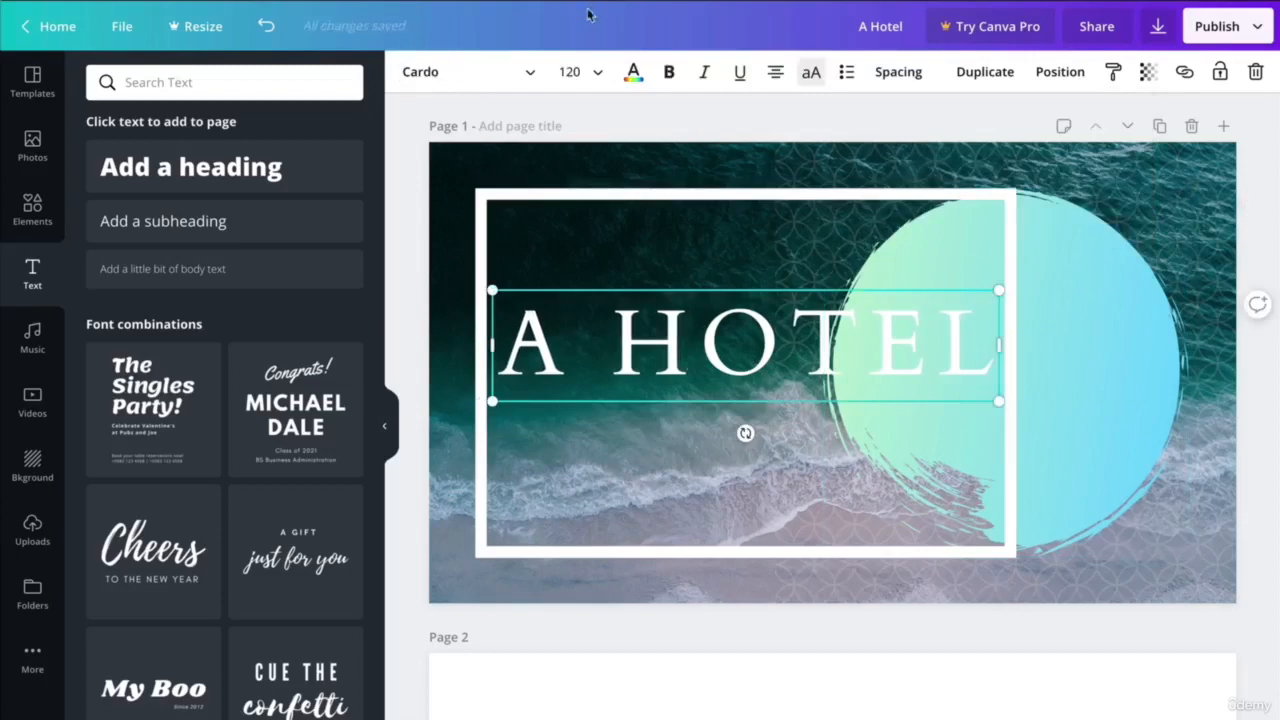
click(569, 71)
click(575, 474)
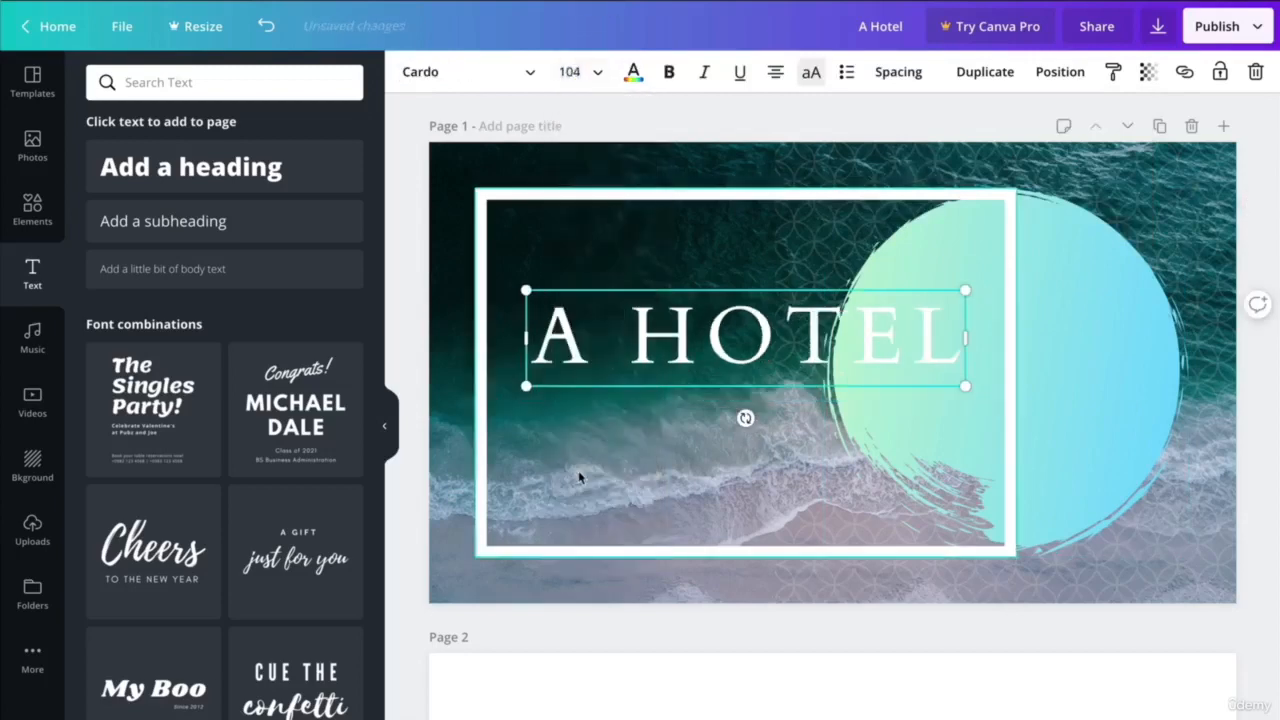
click(1037, 309)
click(676, 322)
drag(676, 322, 676, 356)
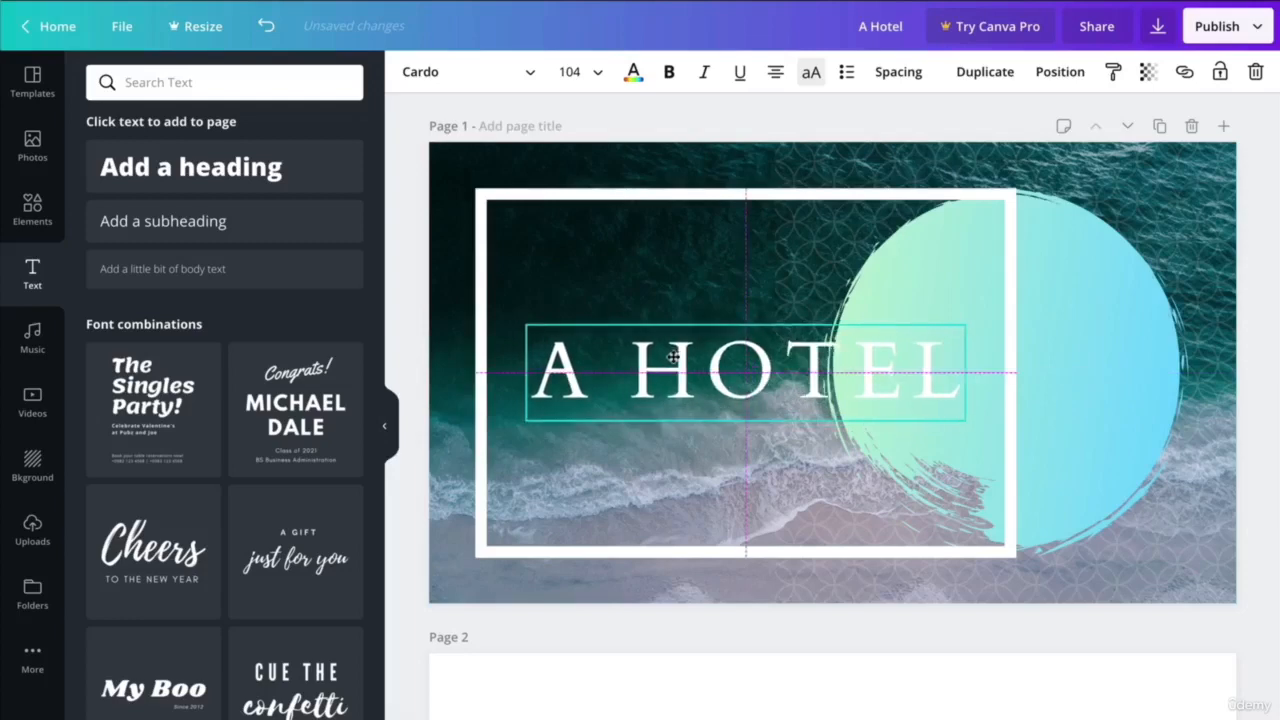
Add a white subheading in Glacial Indifference just below the heading that reads "Lose yourself to find yourself.".
click(990, 500)
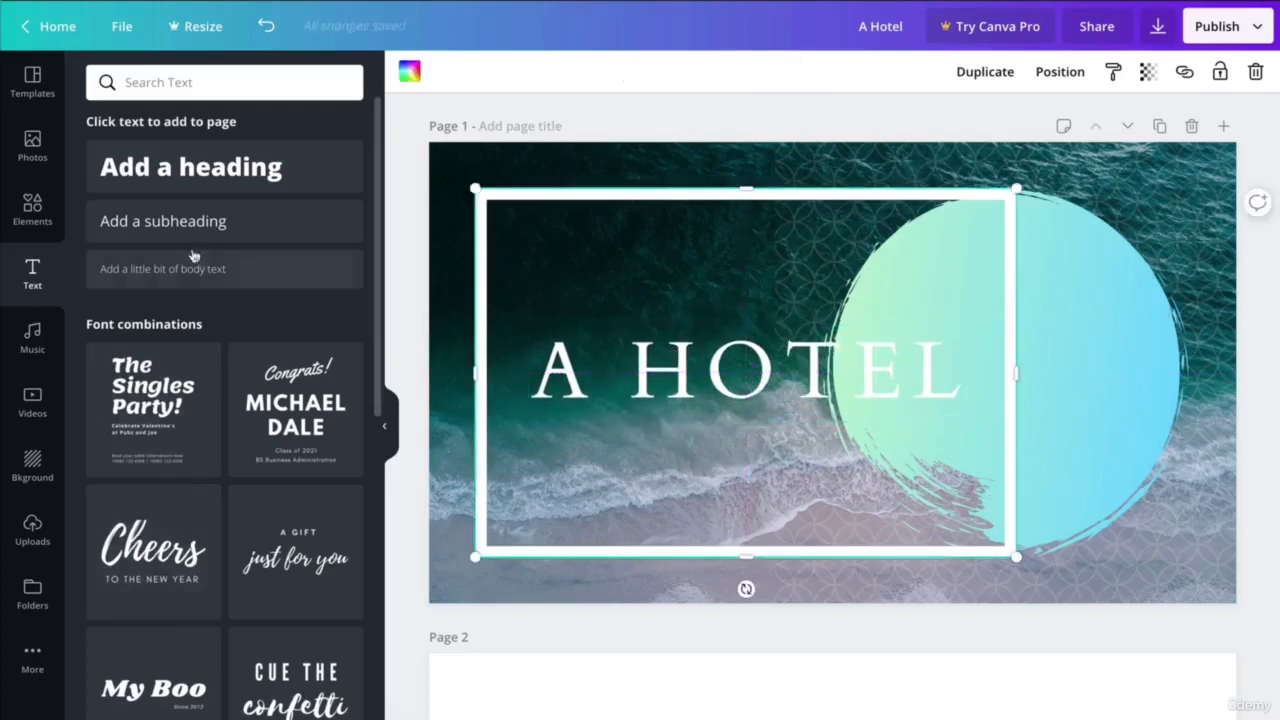
click(176, 224)
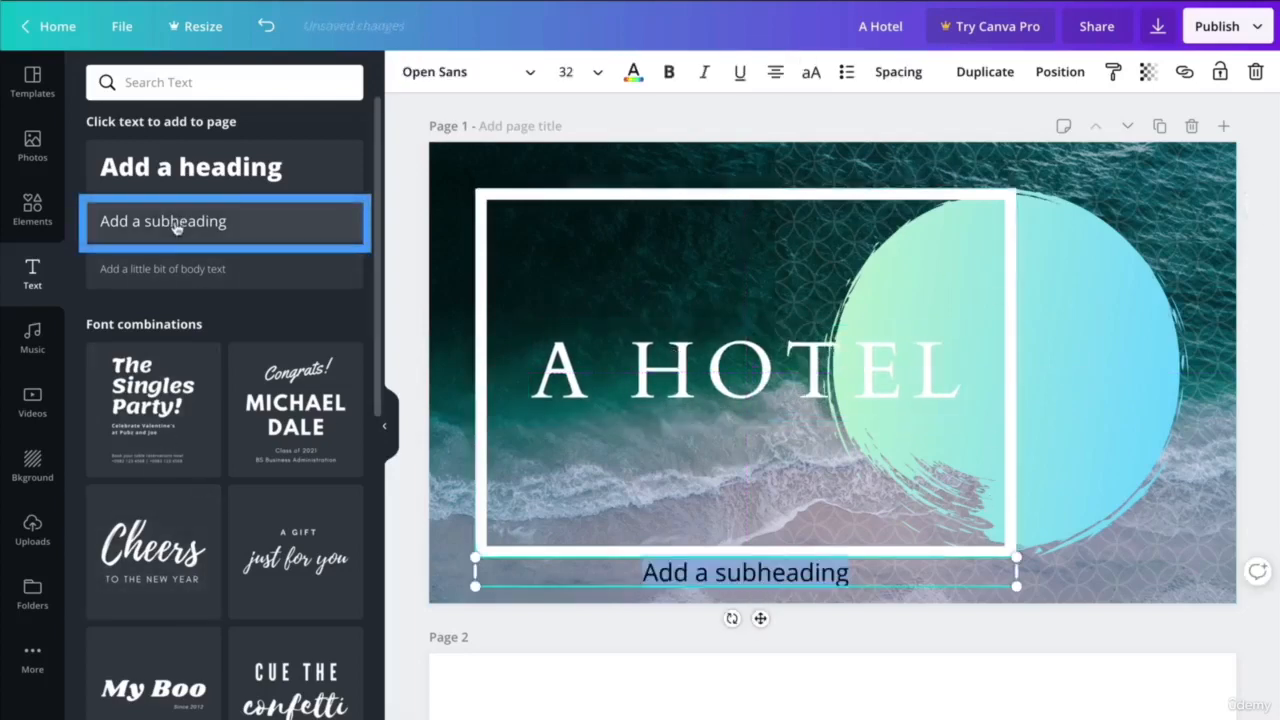
click(703, 584)
drag(703, 584, 707, 452)
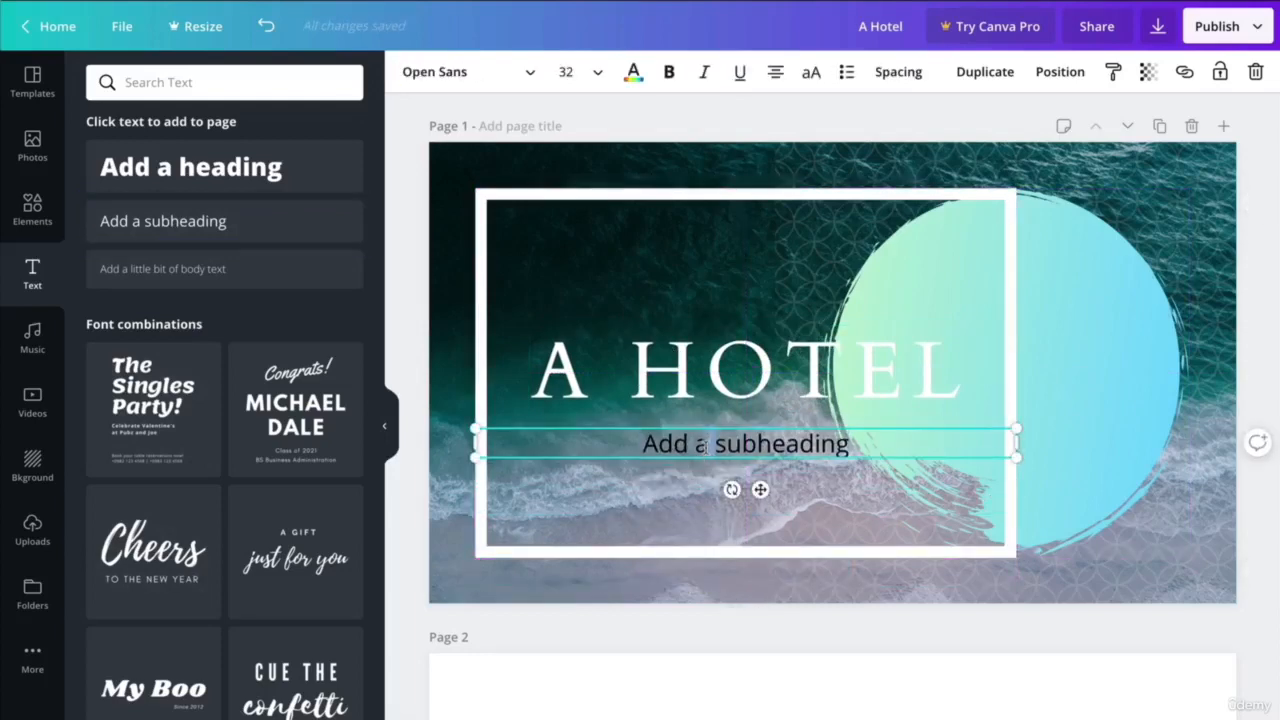
click(706, 447)
text(Lose yourself to find yourself.)
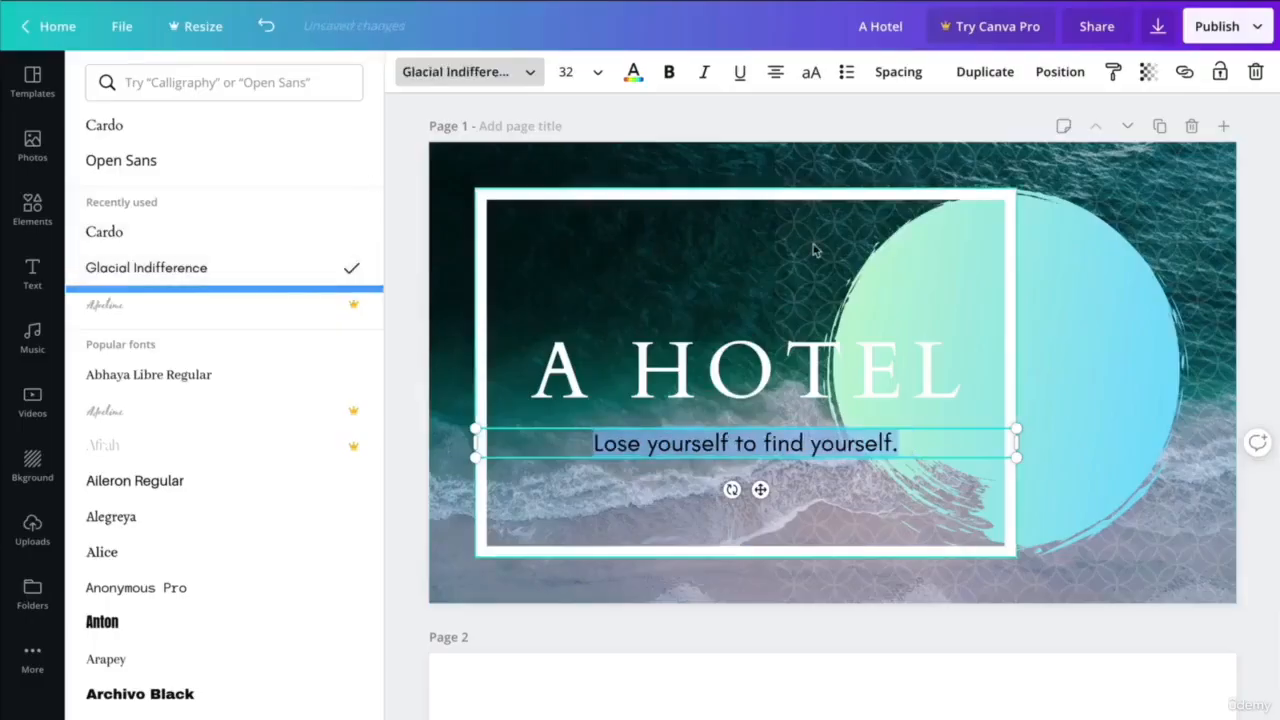
click(635, 75)
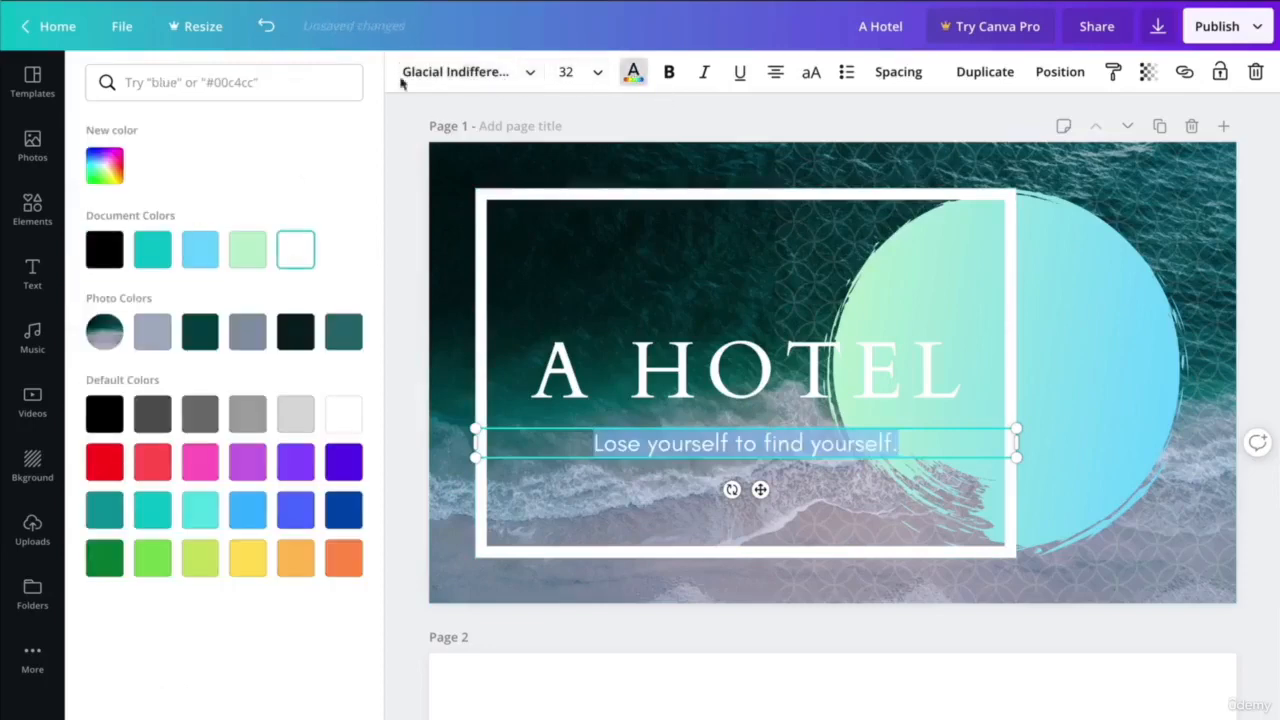
Left-align the subheading and heading text, and line the subheading up with the heading's left edge directly beneath it.
click(776, 72)
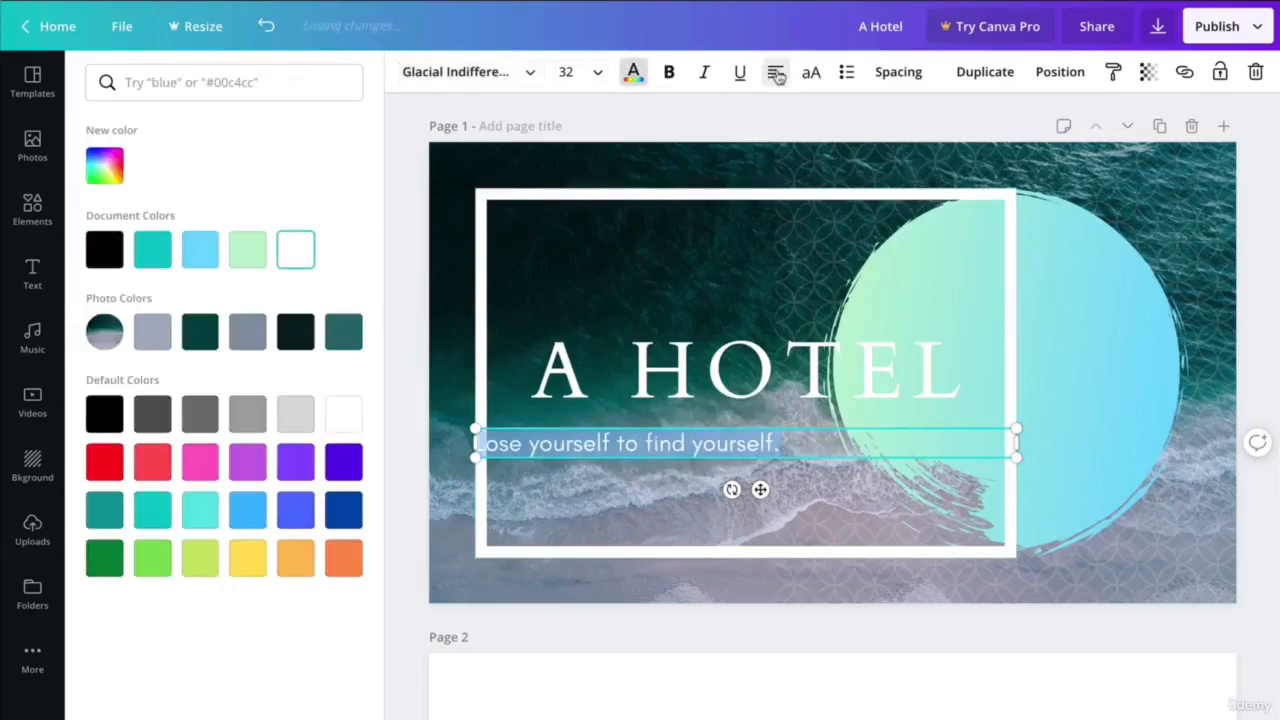
click(700, 400)
click(783, 76)
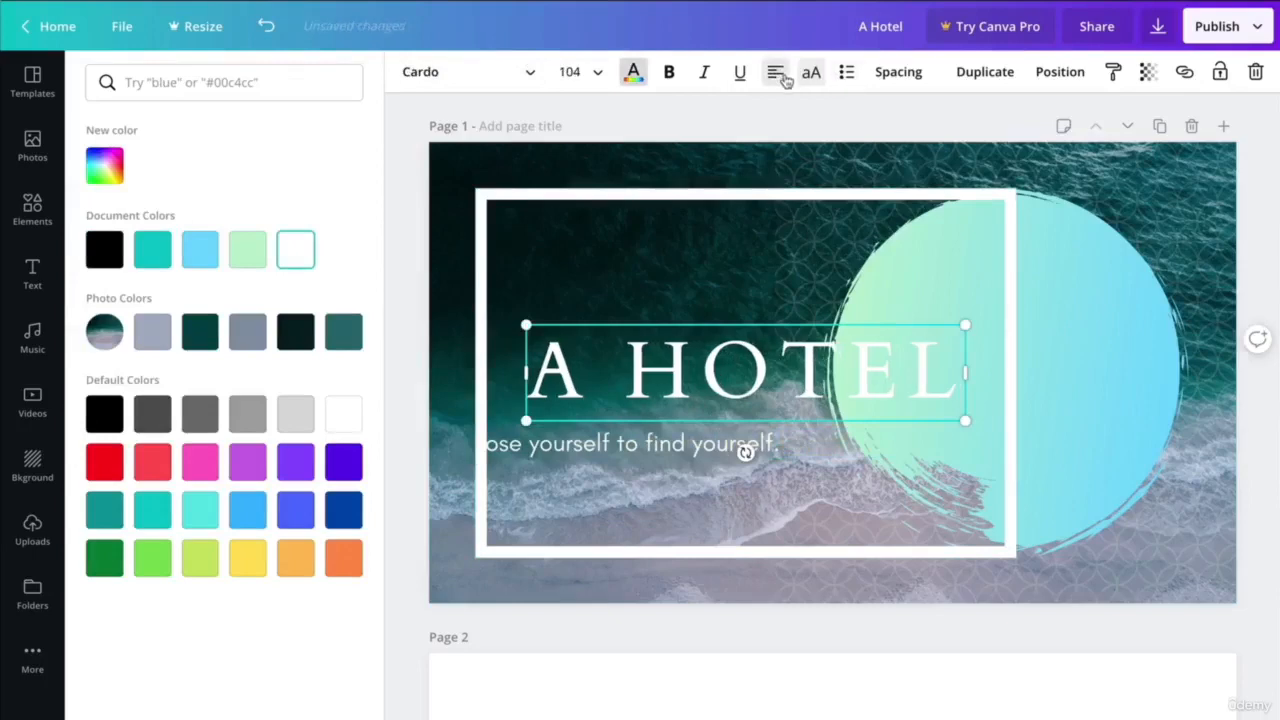
drag(604, 441, 658, 432)
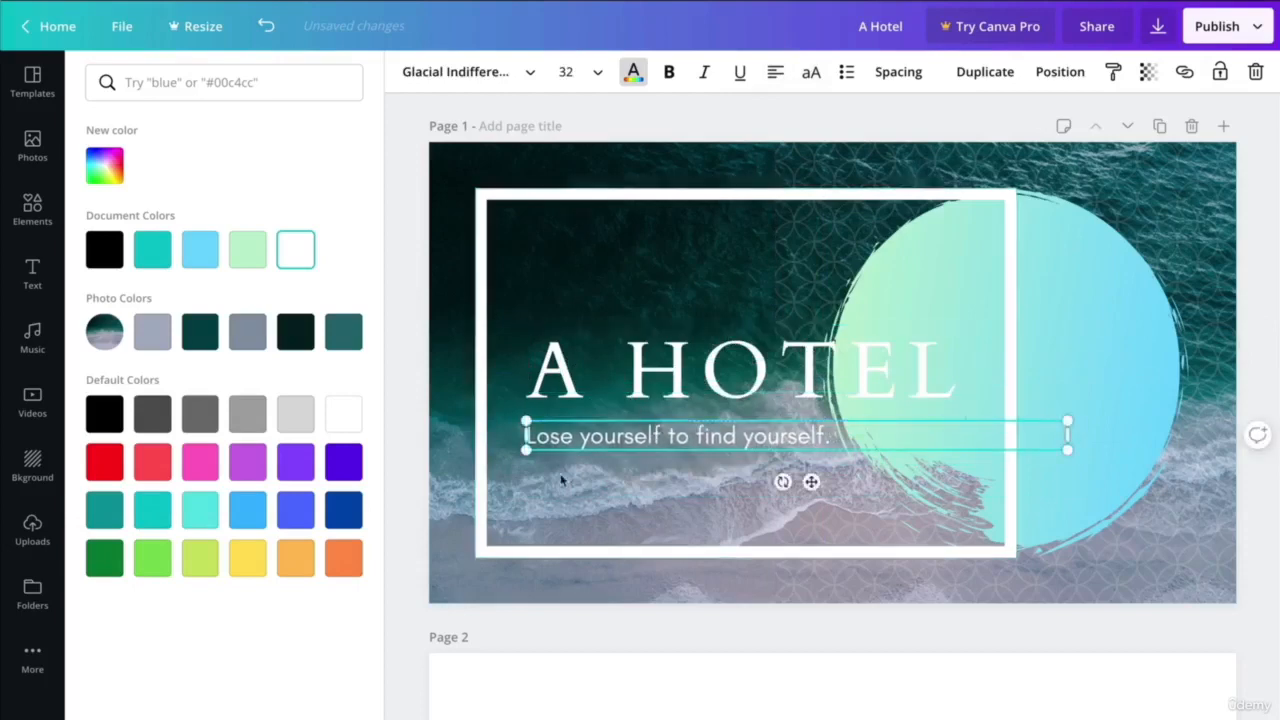
click(530, 282)
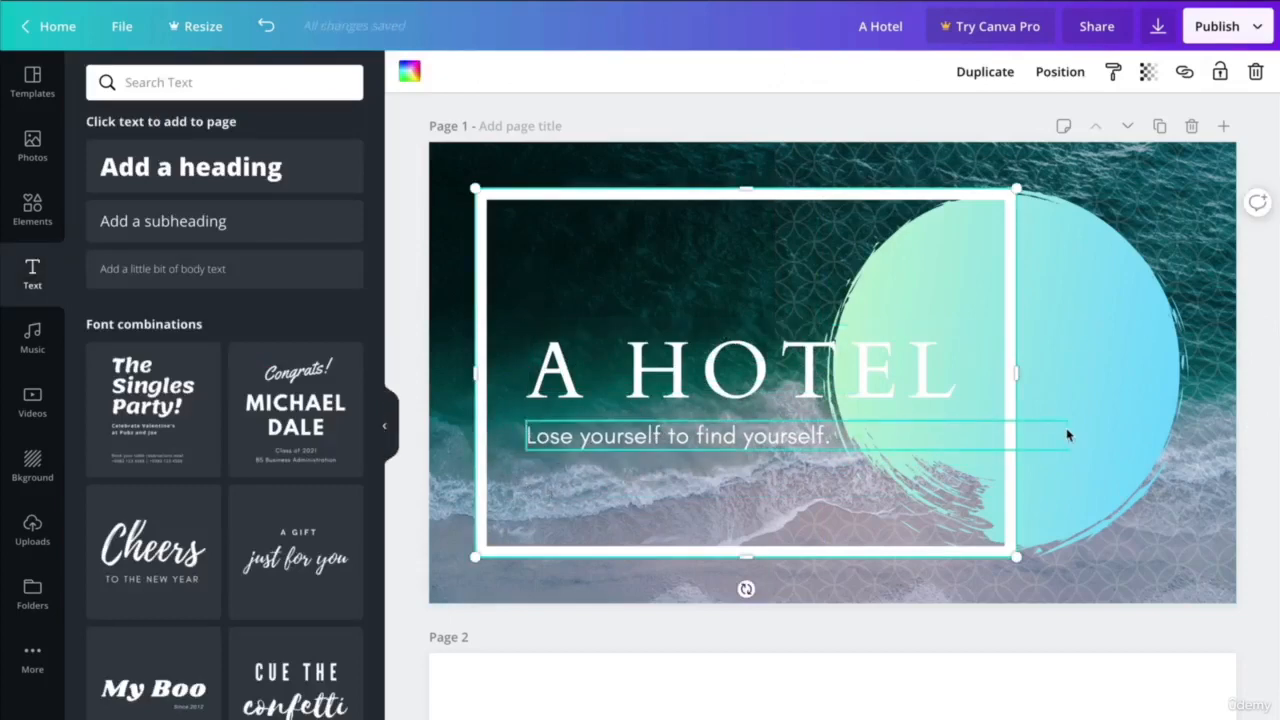
drag(732, 440, 815, 440)
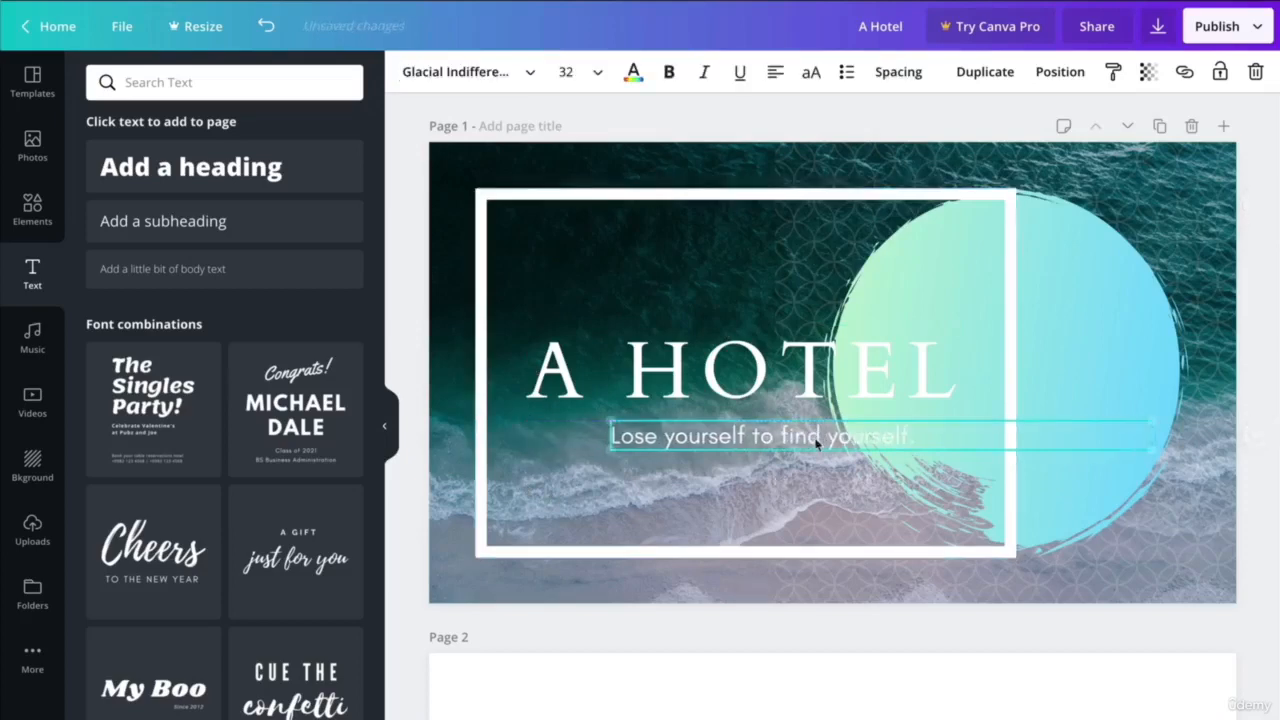
drag(732, 430, 648, 430)
click(1050, 307)
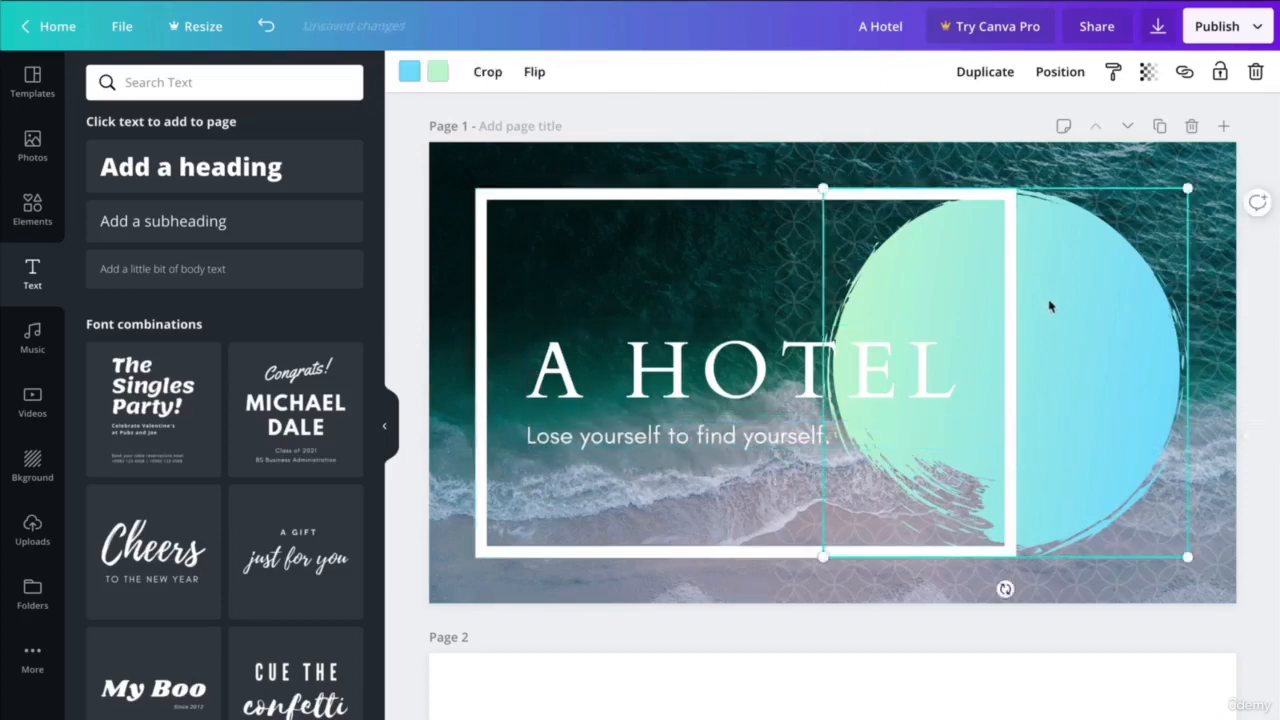
click(1241, 262)
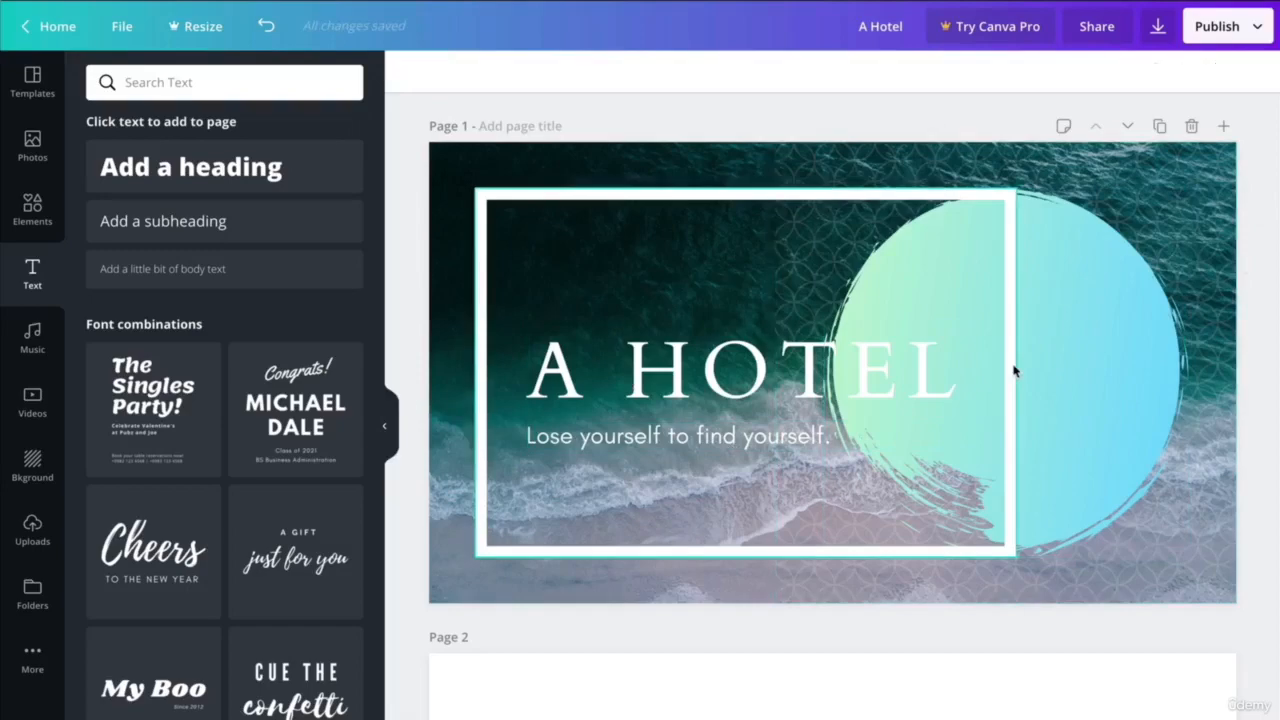
Add the recently used bedside table and bed photo to page 2, shrunk to about 30% of the page width near the left edge.
scroll(1013, 371, down, 1)
scroll(1011, 369, down, 3)
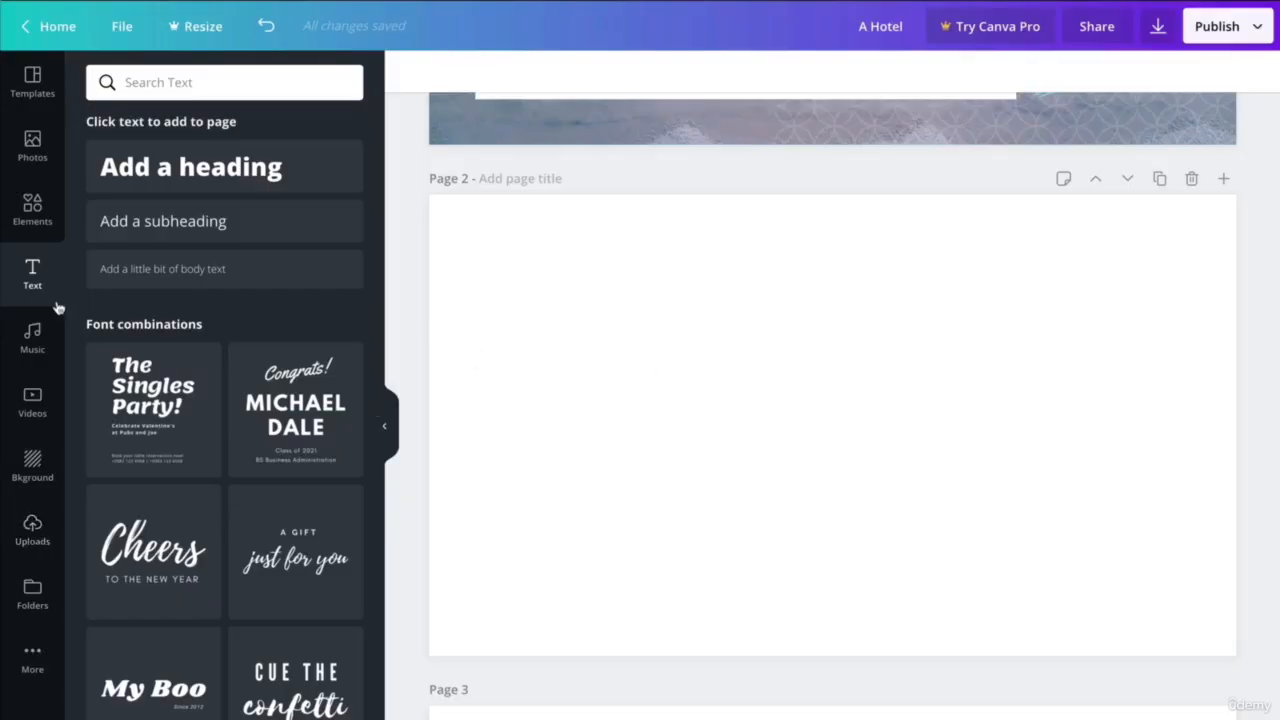
click(33, 142)
scroll(222, 322, up, 15)
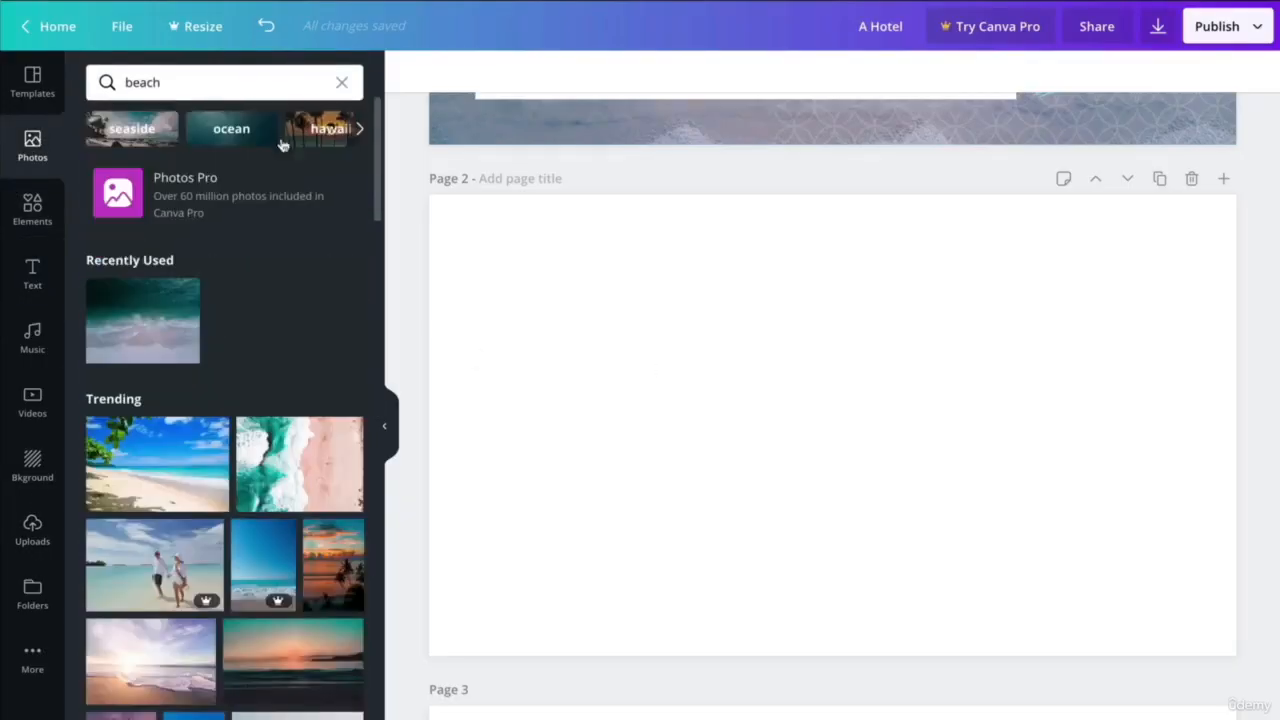
click(343, 83)
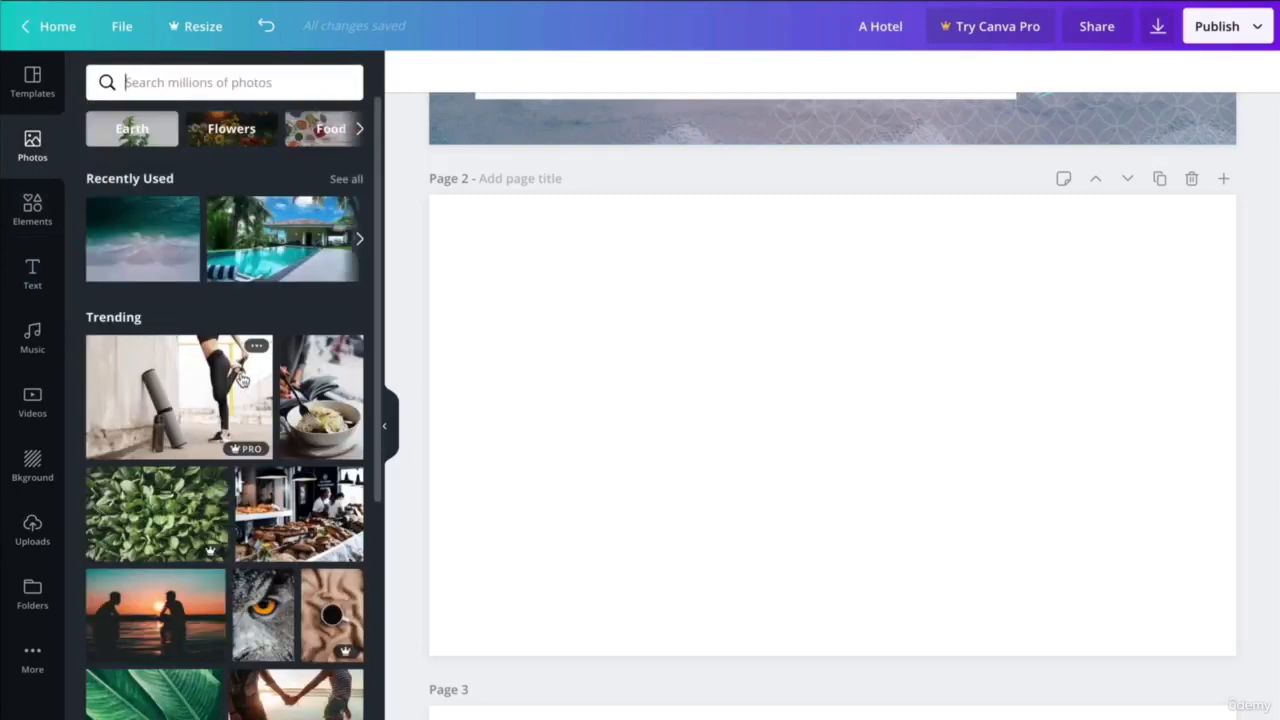
scroll(315, 252, right, 3)
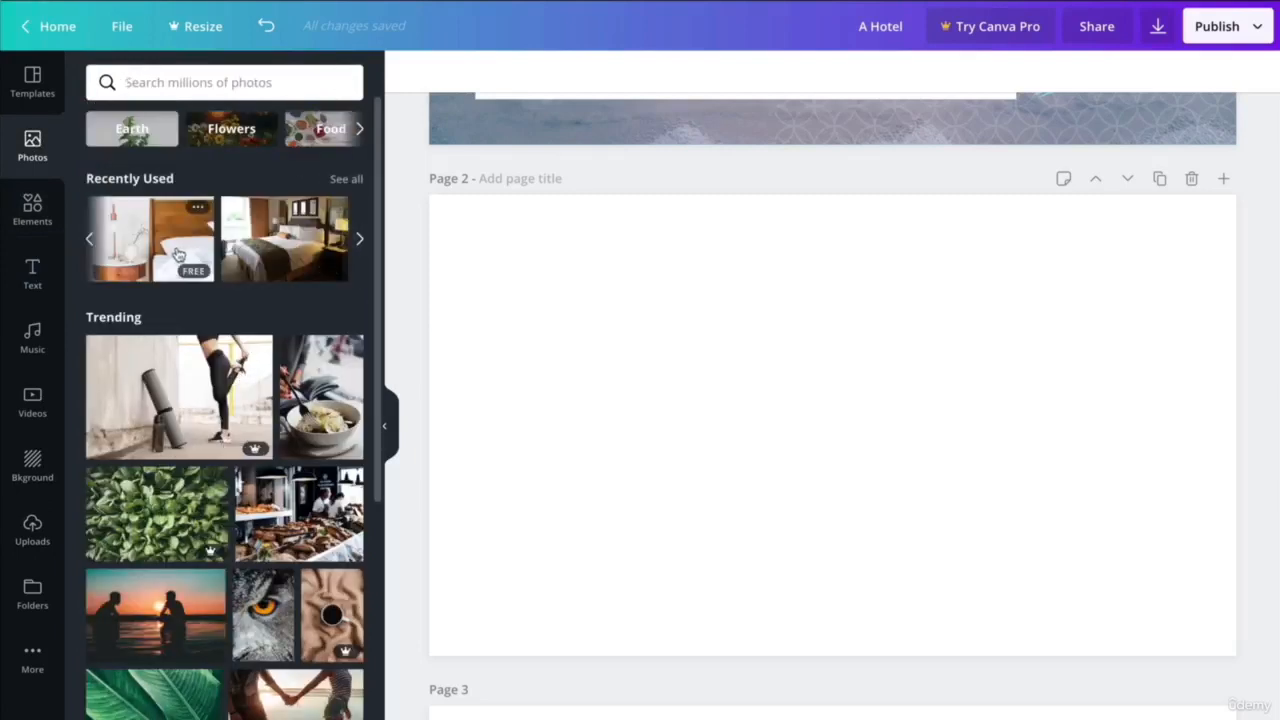
click(178, 255)
drag(1026, 589, 726, 366)
drag(604, 310, 601, 363)
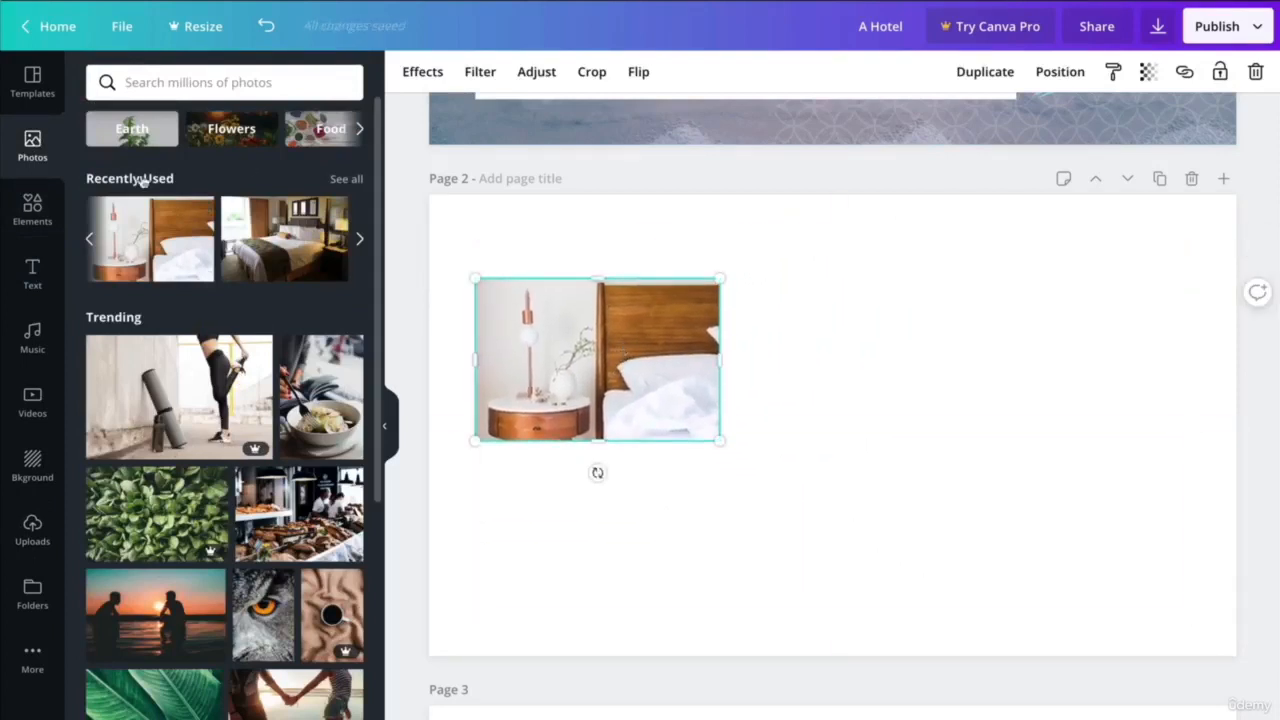
Add the breakfast bowls photo to page 2, matched in size to the bedroom photo and aligned to its right with a small gap.
click(94, 238)
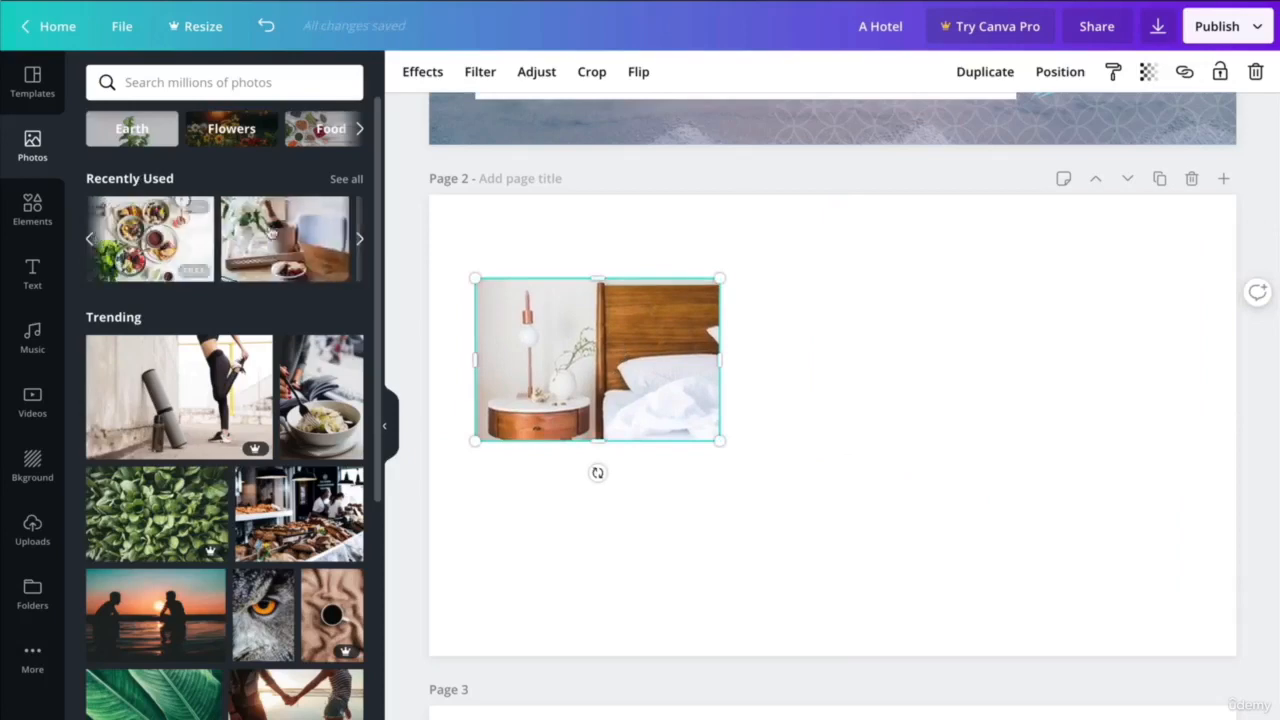
click(150, 238)
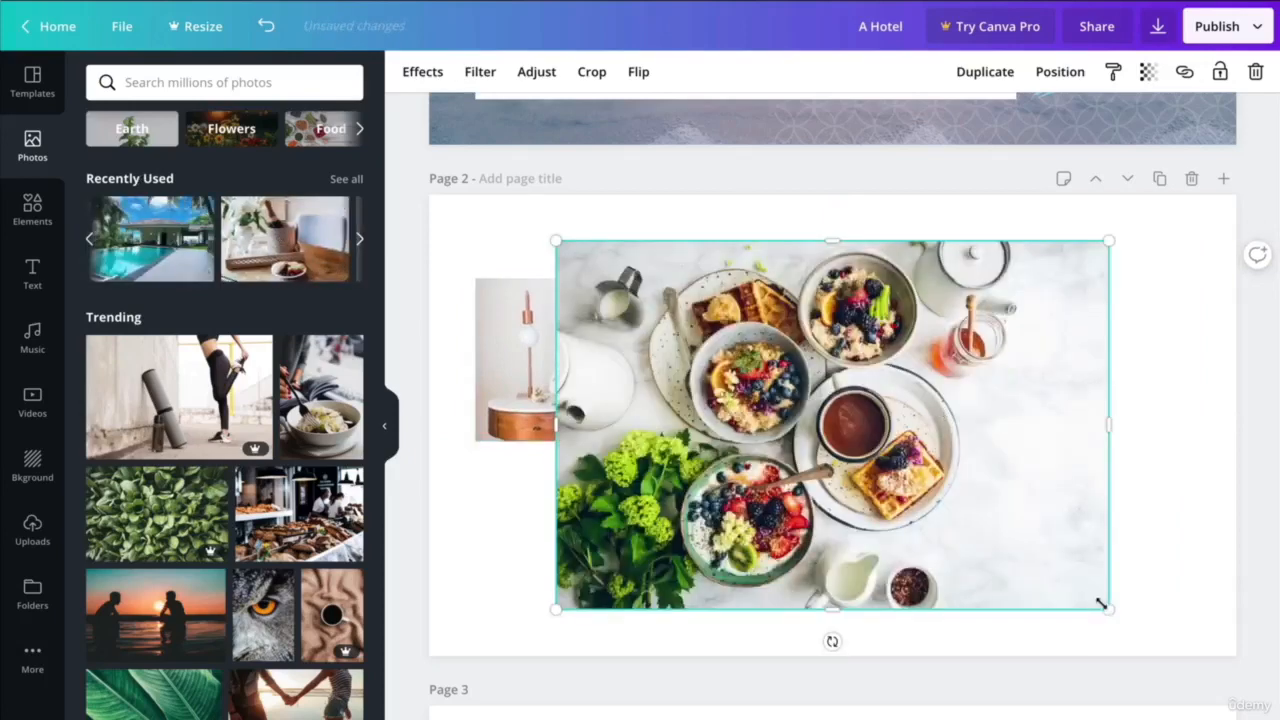
drag(958, 481, 812, 410)
drag(712, 318, 624, 350)
mouse_move(728, 443)
mouse_down()
mouse_move(700, 423)
mouse_move(717, 437)
mouse_up()
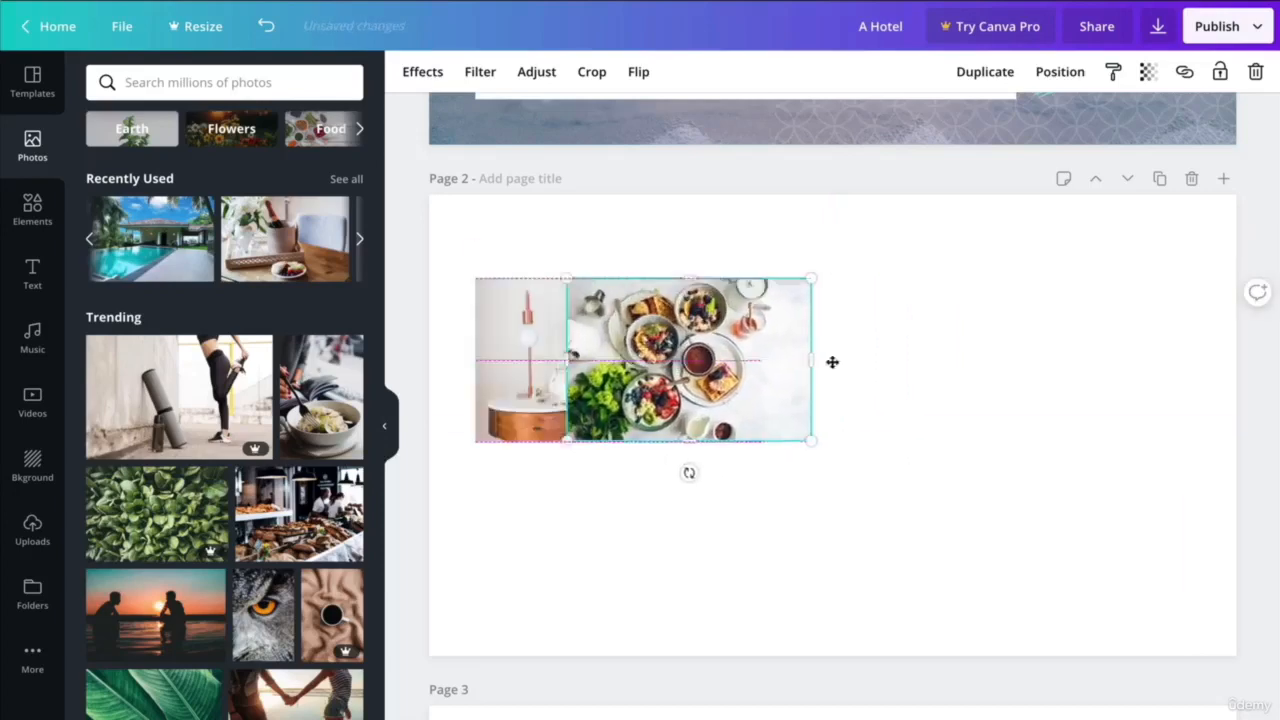
drag(832, 362, 1011, 362)
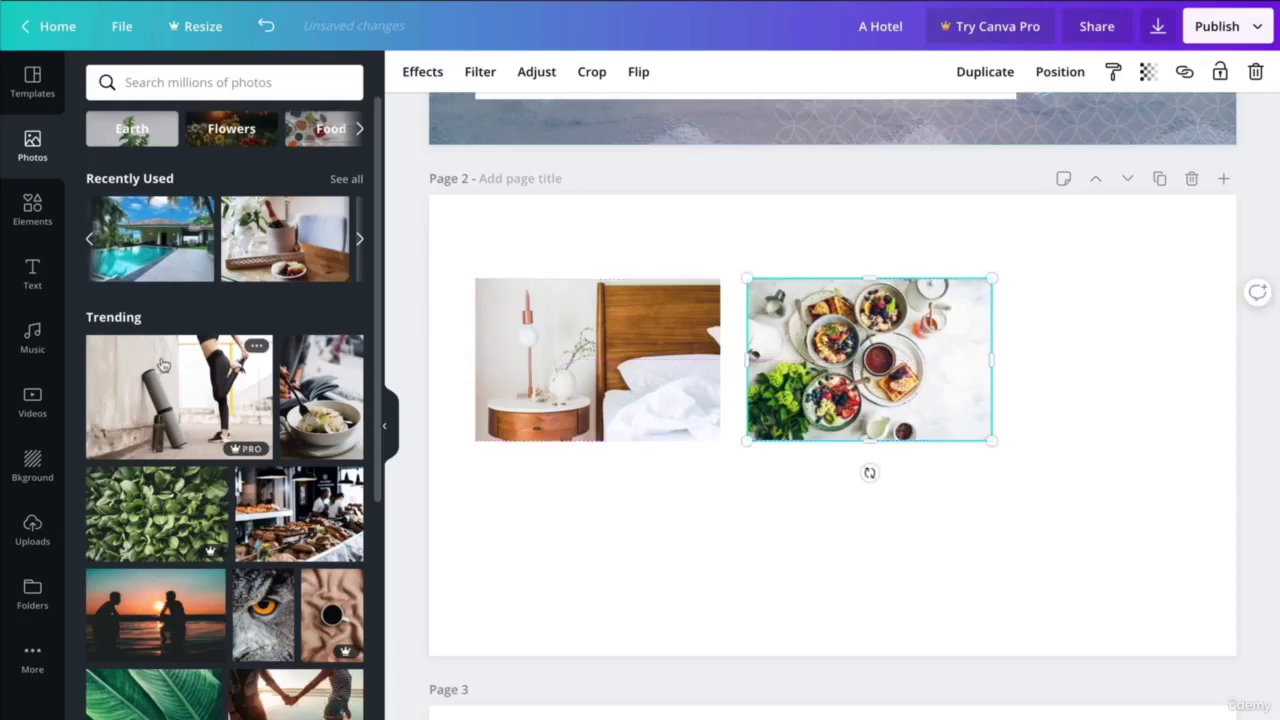
Add the recently used pool photo to page 2 and scale it to the height of the breakfast photo it overlaps.
drag(150, 252, 1077, 452)
drag(1110, 510, 834, 322)
drag(971, 404, 1031, 446)
drag(960, 357, 960, 400)
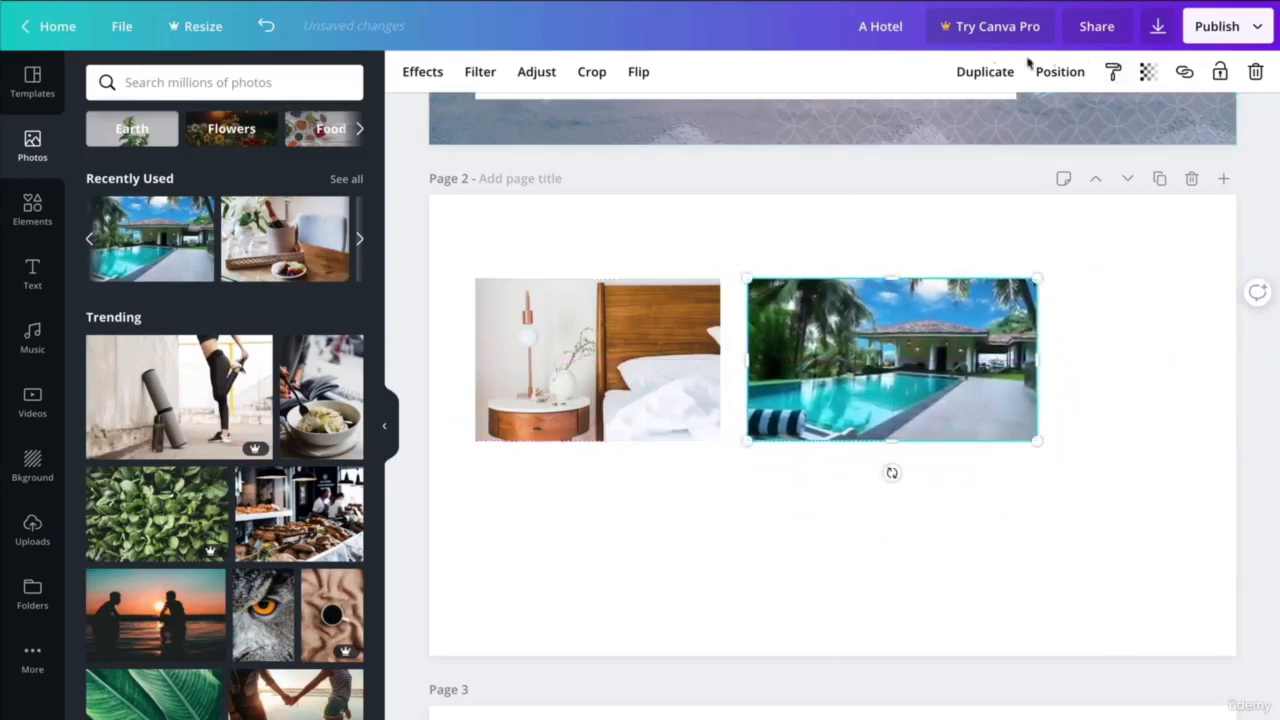
Crop the pool photo to the breakfast photo's width and move it toward the page's right edge in the same row.
click(592, 72)
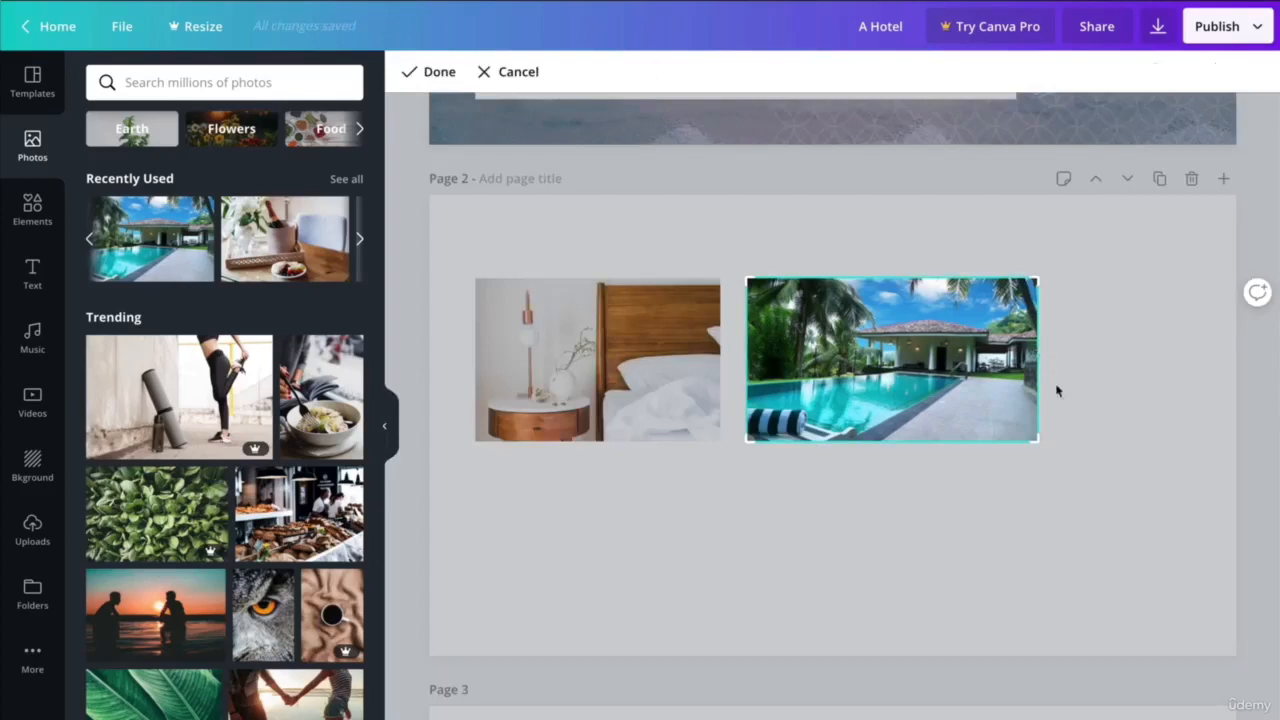
drag(1033, 434, 992, 436)
click(1040, 490)
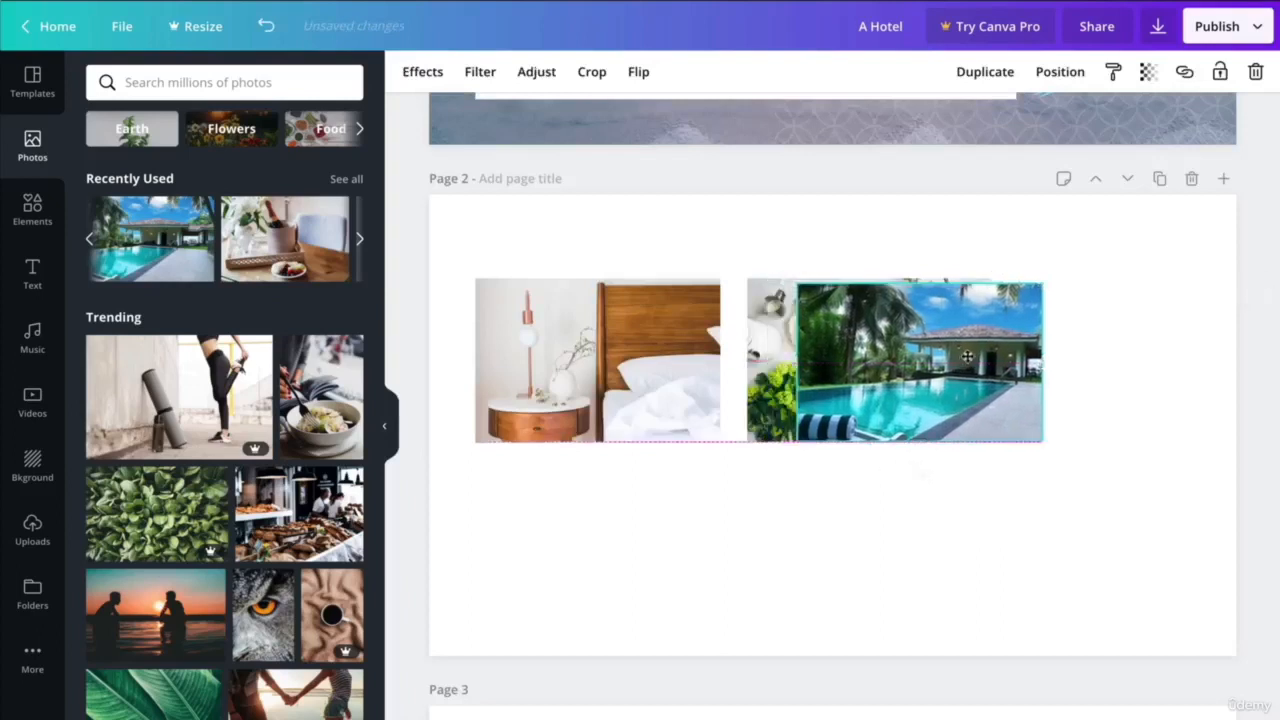
drag(914, 355, 1143, 355)
Shrink the bedroom, breakfast and pool photos in turn to a matching height of about 223 px.
click(694, 357)
drag(711, 440, 651, 420)
click(881, 396)
drag(881, 396, 610, 390)
drag(716, 442, 669, 409)
drag(1079, 392, 582, 391)
drag(716, 442, 666, 414)
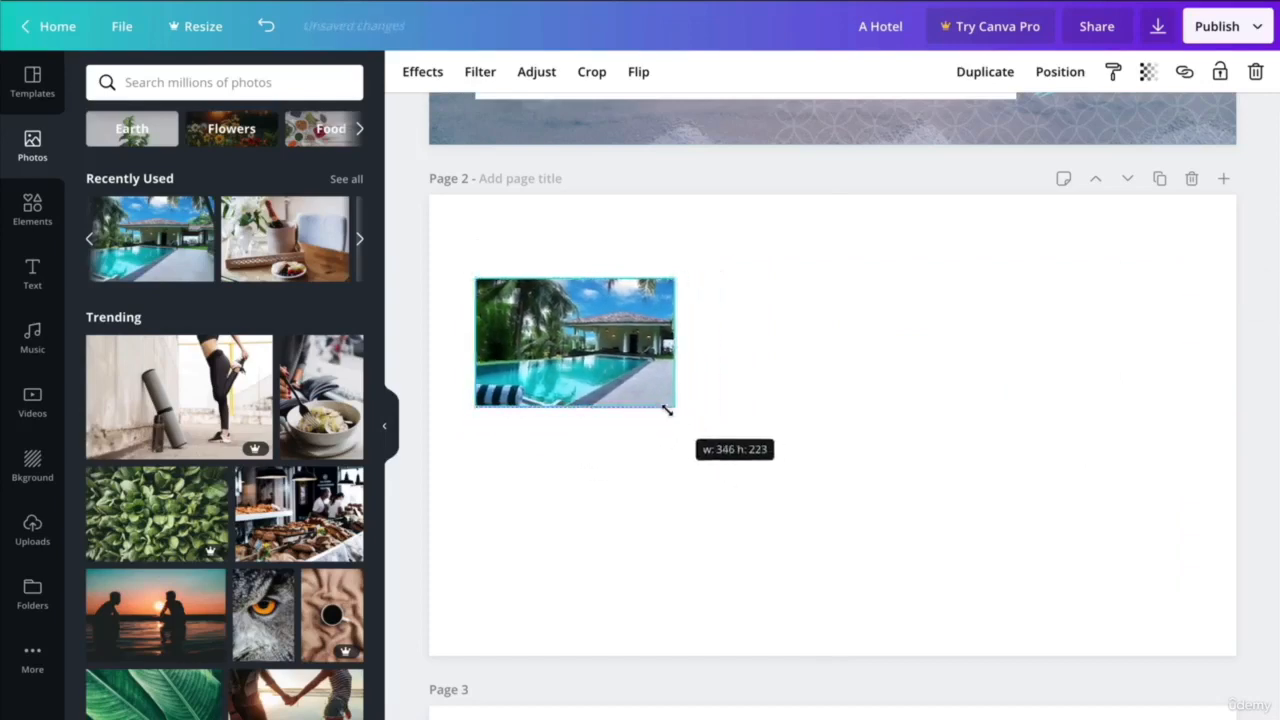
Spread the three photos evenly across page 2 in one row: bedroom, breakfast bowls in the middle, and pool.
drag(616, 337, 1093, 347)
drag(574, 316, 834, 316)
mouse_move(579, 316)
mouse_down()
mouse_move(643, 316)
mouse_move(545, 318)
mouse_move(609, 318)
mouse_move(580, 313)
mouse_up()
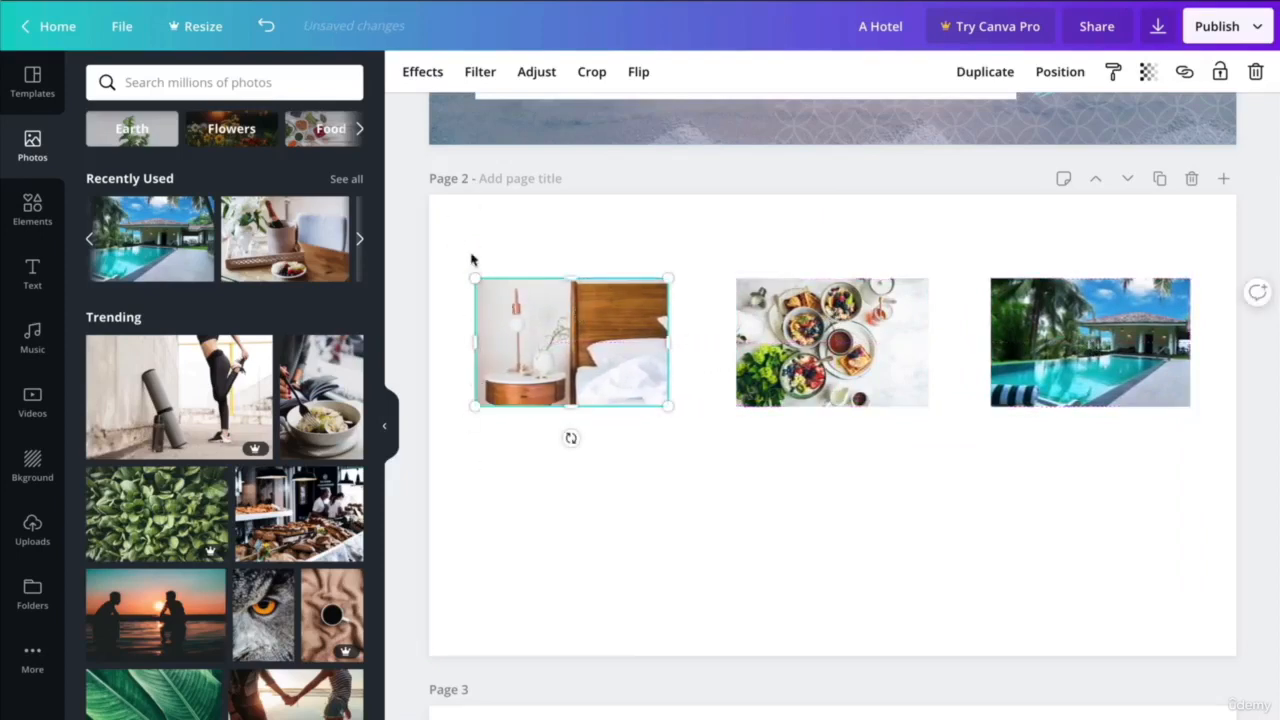
mouse_move(780, 310)
mouse_down()
mouse_move(798, 311)
mouse_move(781, 311)
mouse_up()
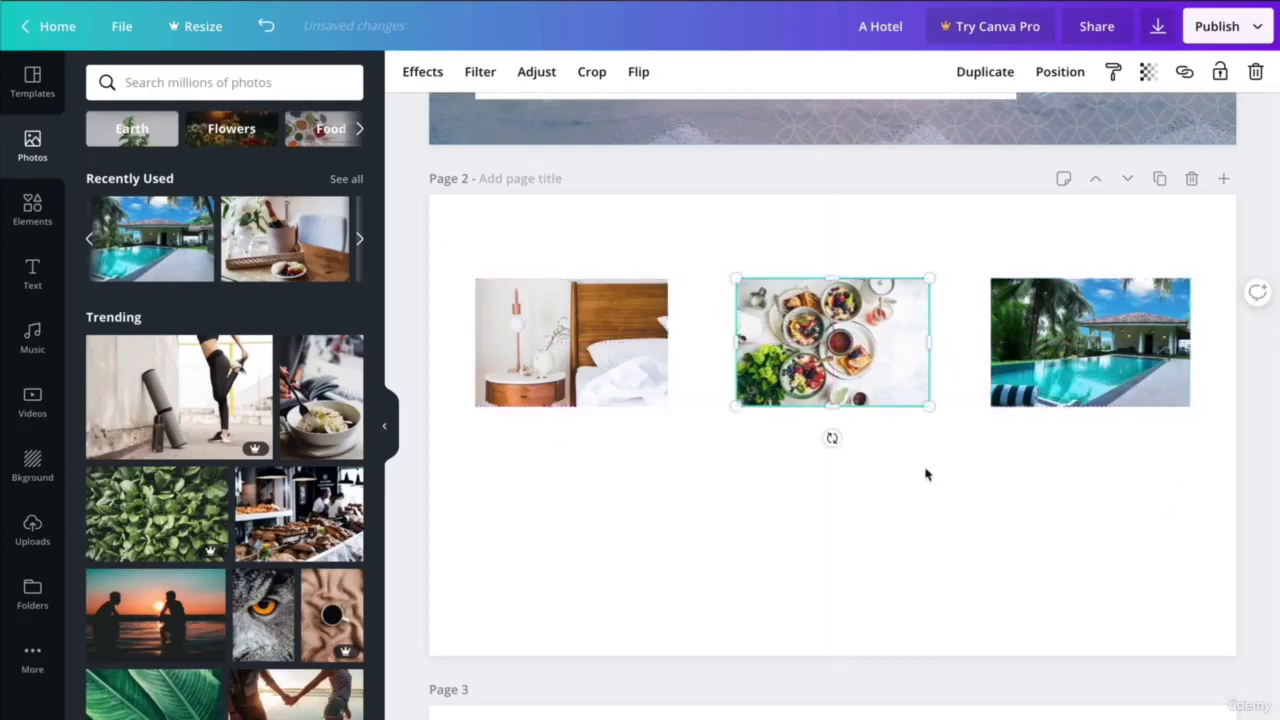
click(924, 476)
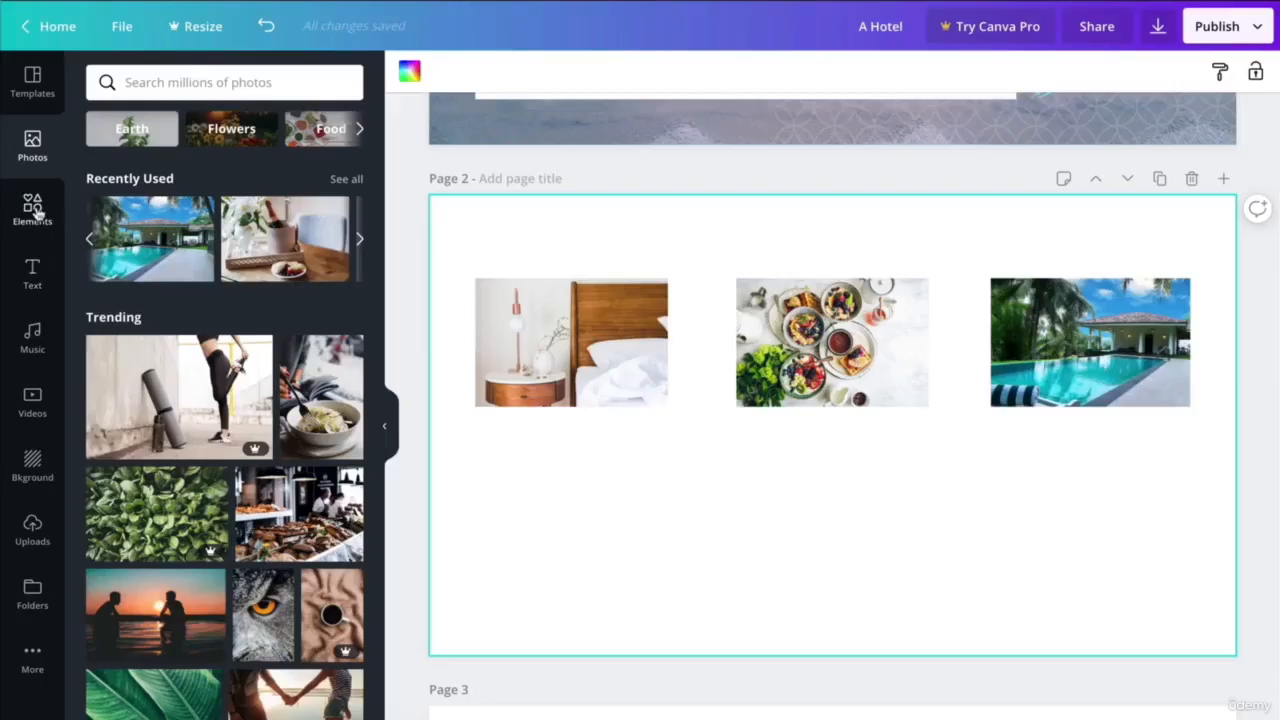
Add a circle outline shape to page 2, shrink it to slightly narrower than the bedroom photo, and centre it on that photo.
click(33, 210)
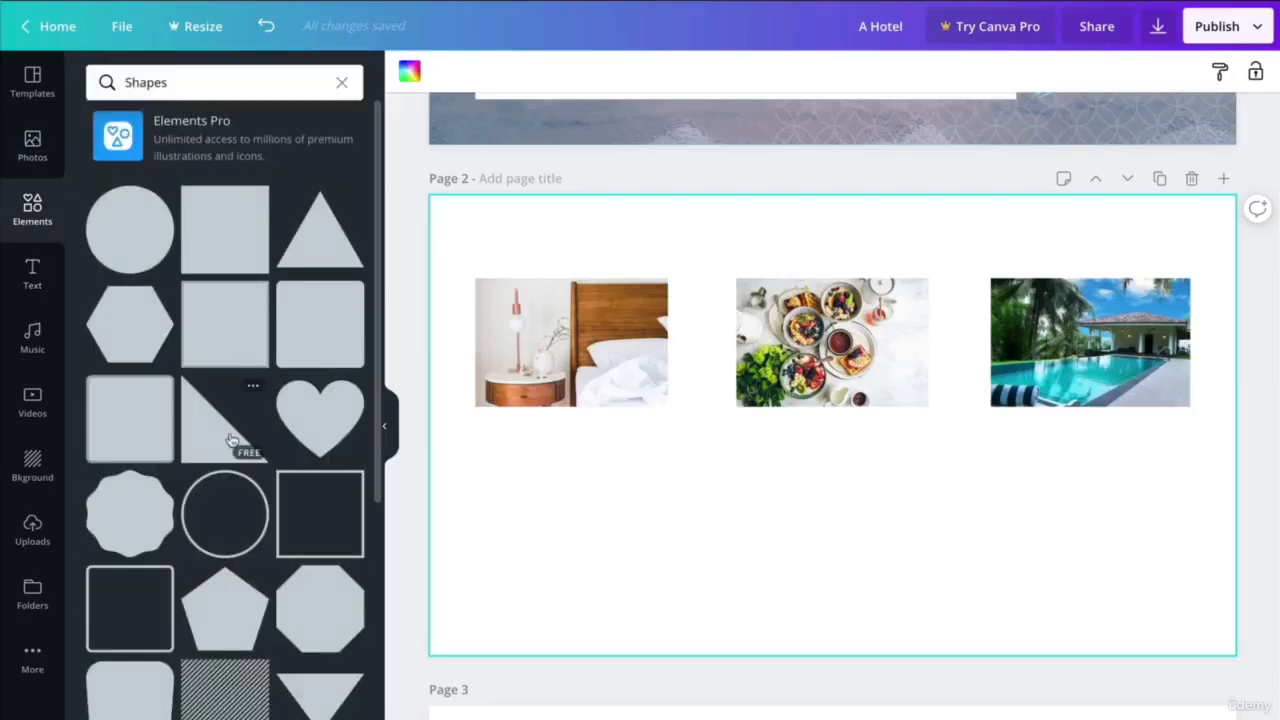
scroll(231, 440, down, 2)
drag(235, 390, 660, 428)
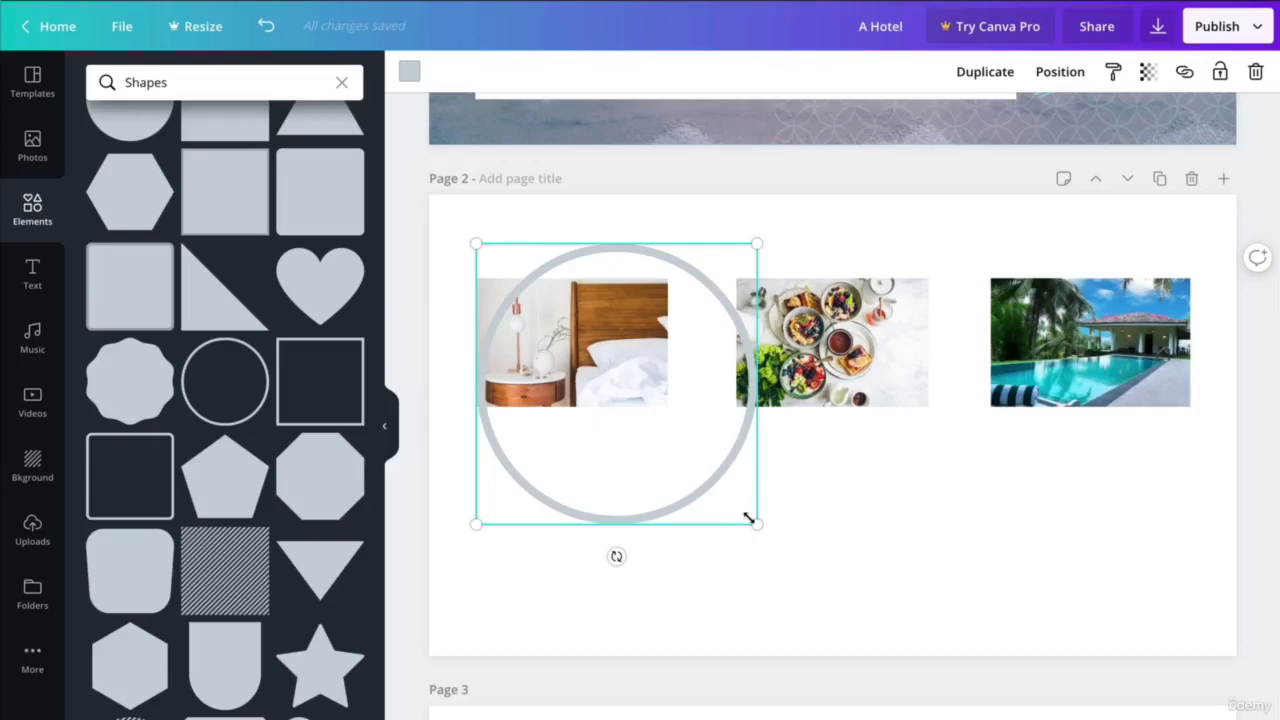
drag(745, 516, 648, 442)
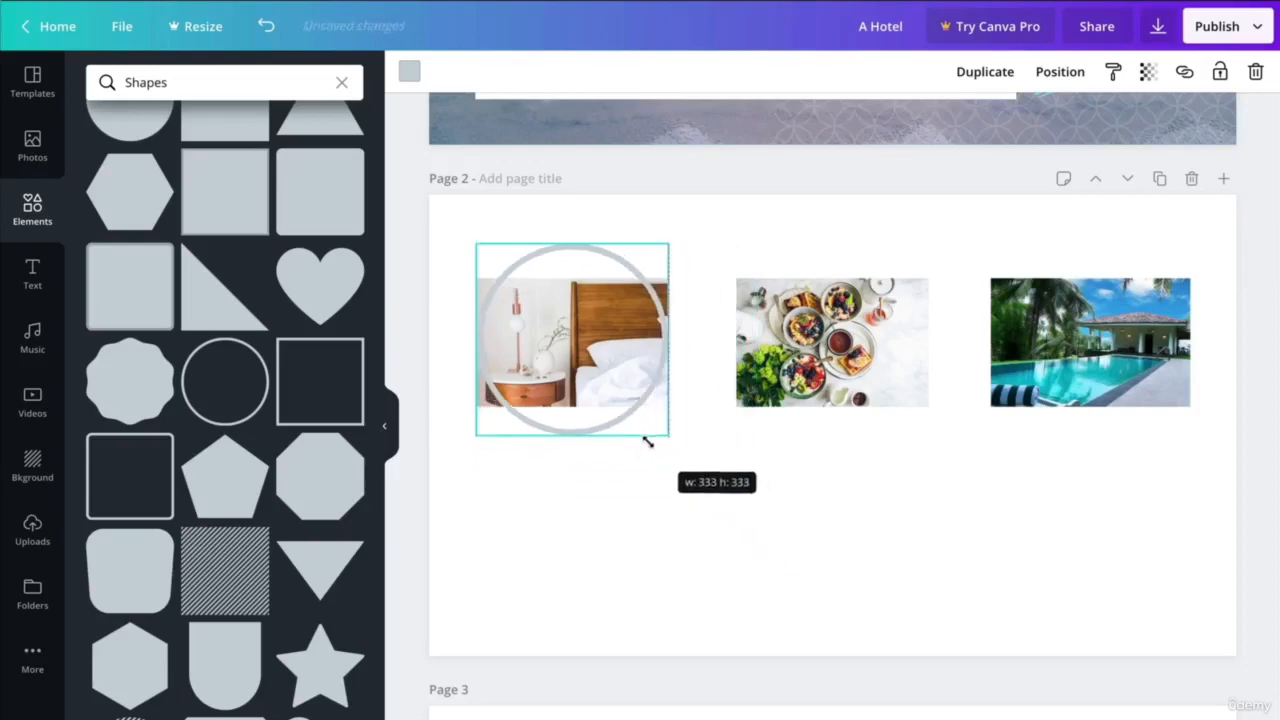
click(667, 560)
click(659, 366)
drag(667, 433, 617, 406)
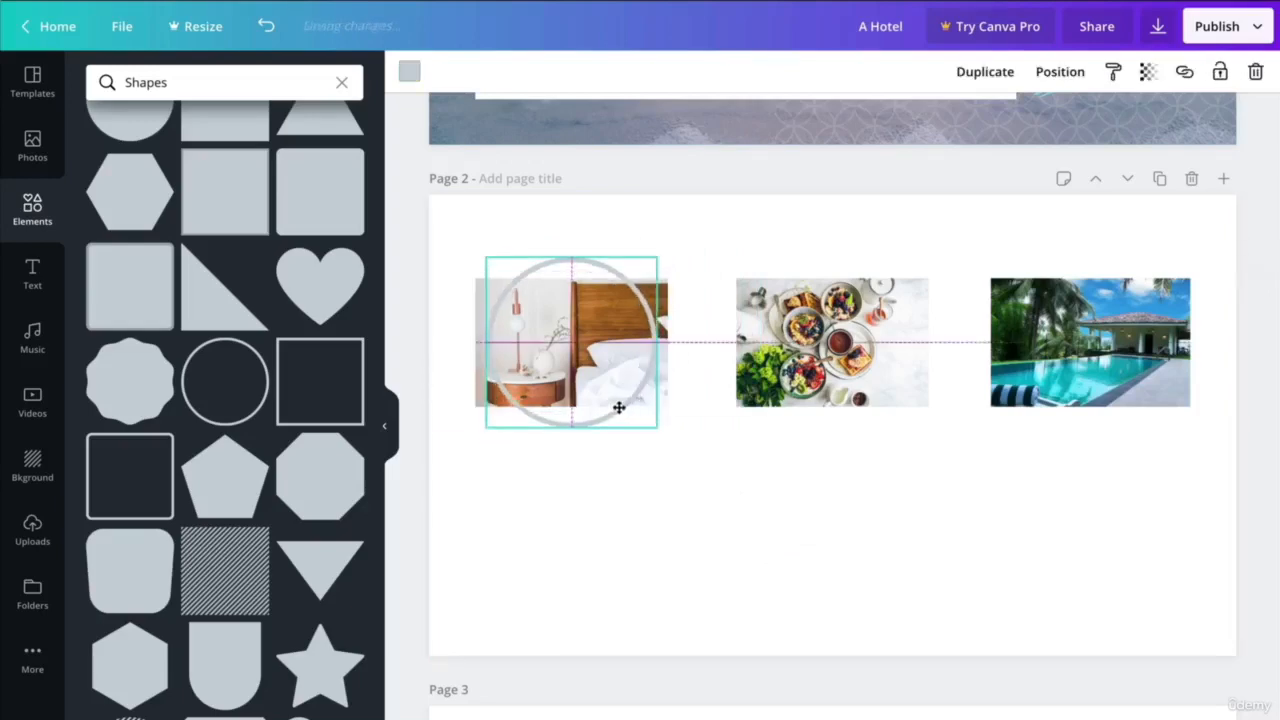
click(681, 490)
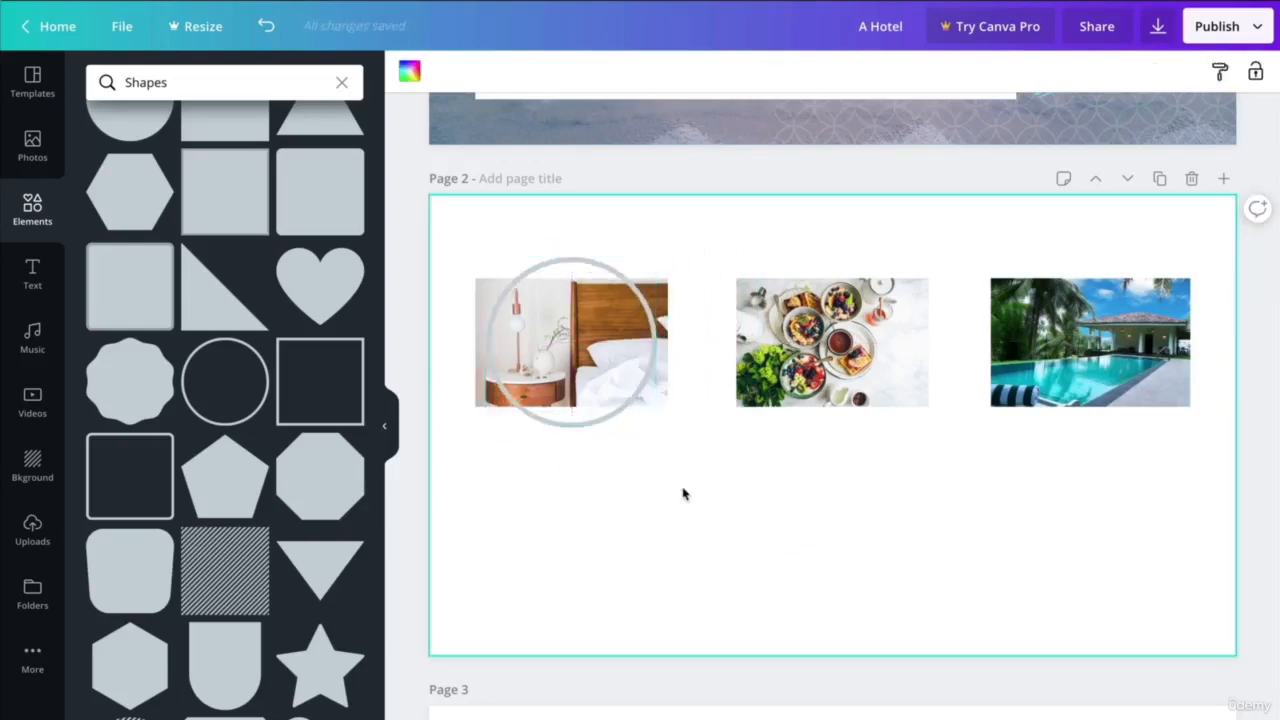
Recolour the circle outline on the bedroom photo to light green.
click(615, 400)
click(409, 72)
click(203, 258)
key(Escape)
click(768, 480)
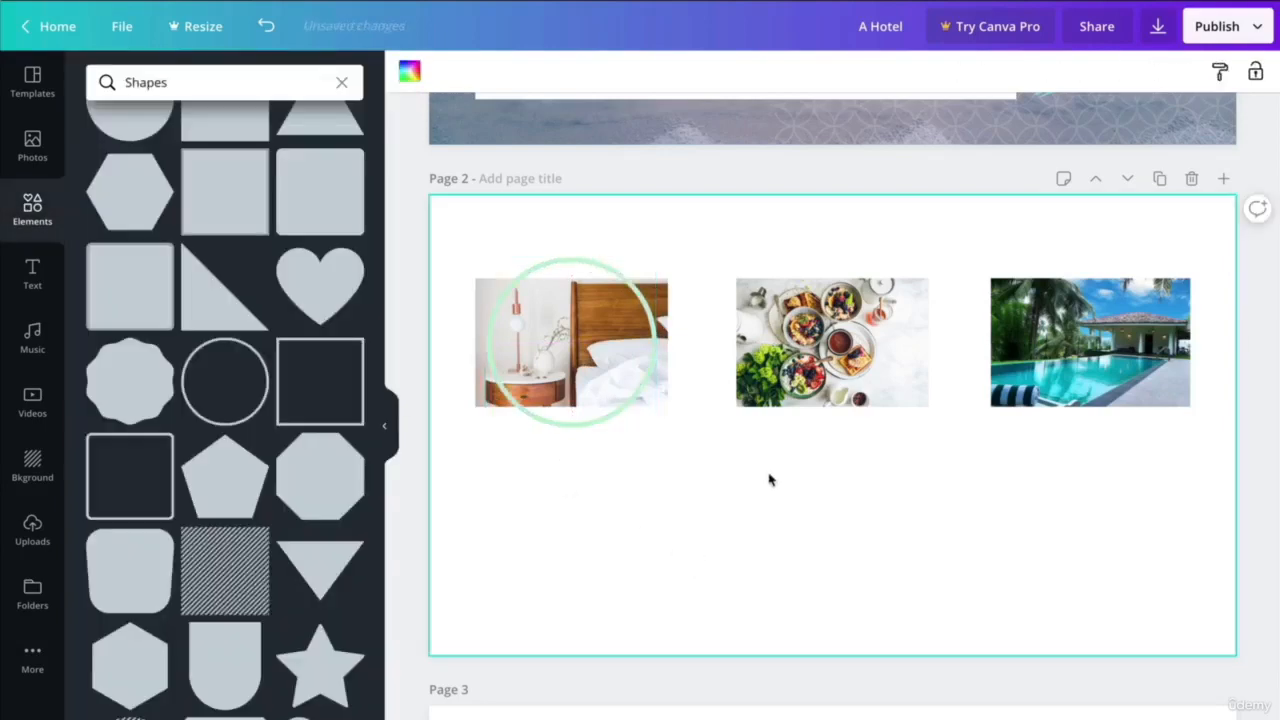
Duplicate the green circle outline twice and centre one copy on the breakfast photo and one on the pool photo.
click(640, 392)
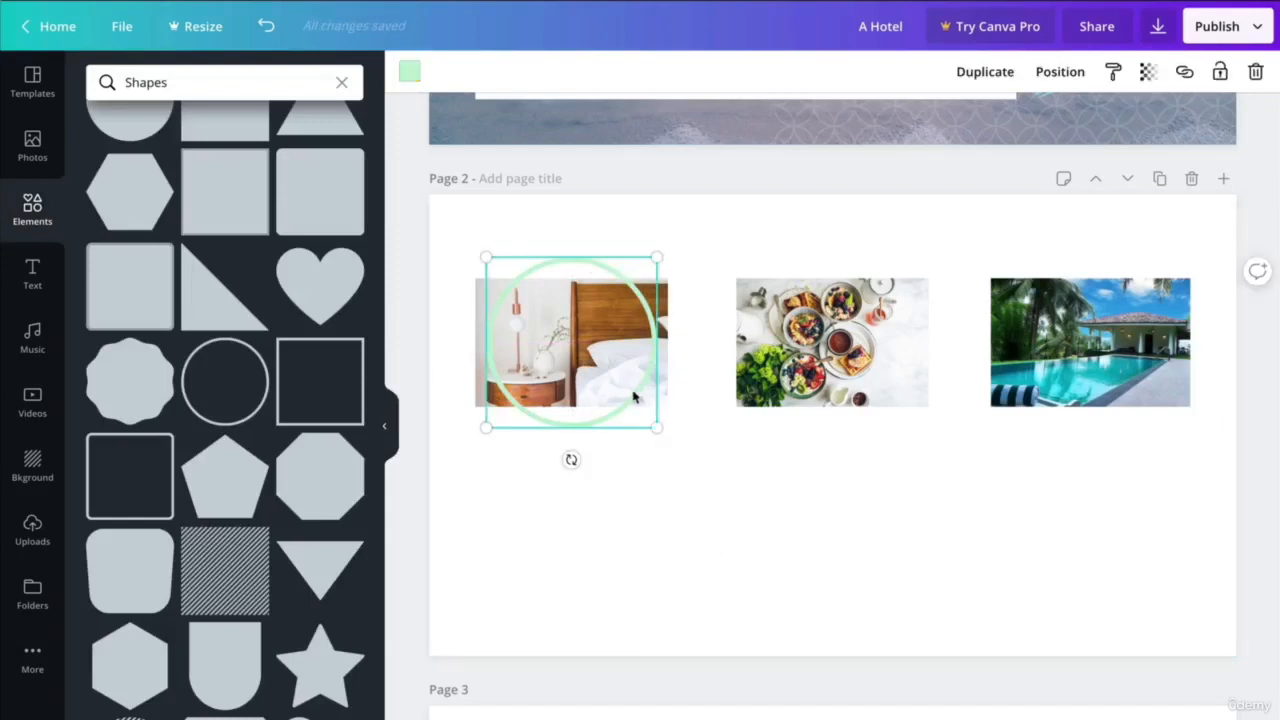
key(ctrl+d)
drag(646, 406, 896, 390)
click(640, 412)
key(ctrl+d)
drag(635, 420, 1143, 401)
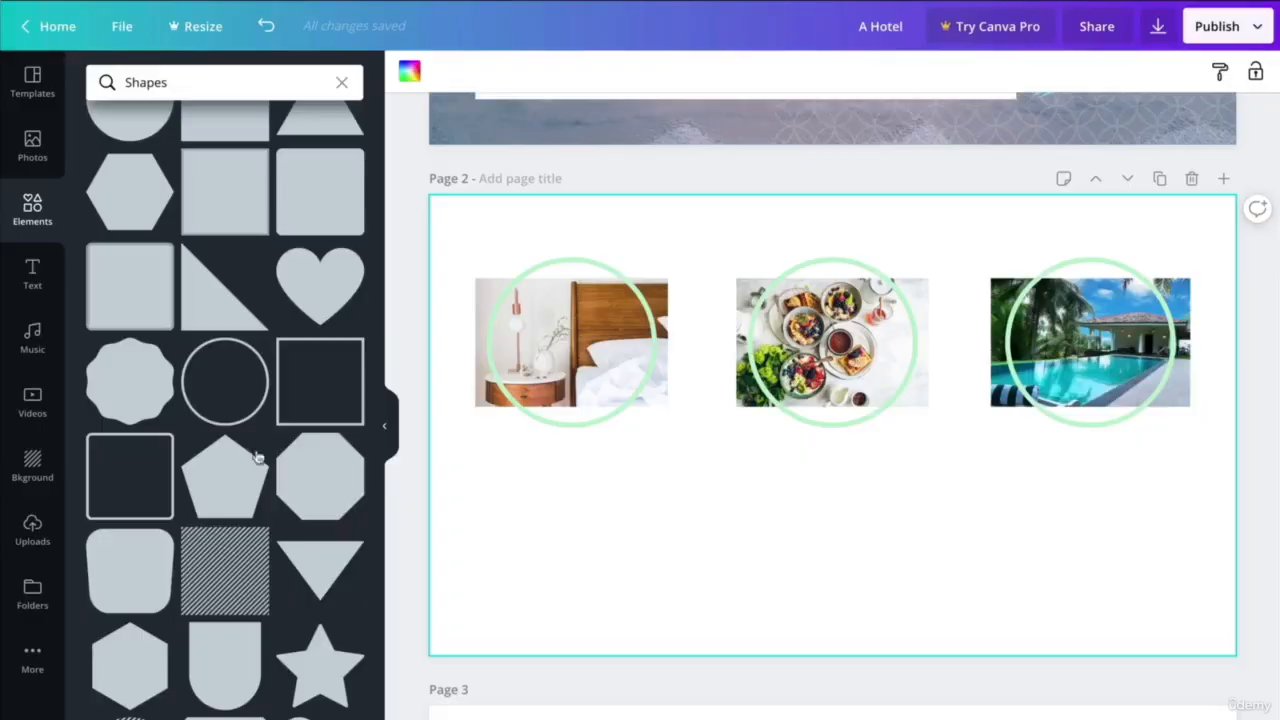
Add a subheading below the bedroom photo that reads "Beautiful Food".
click(36, 267)
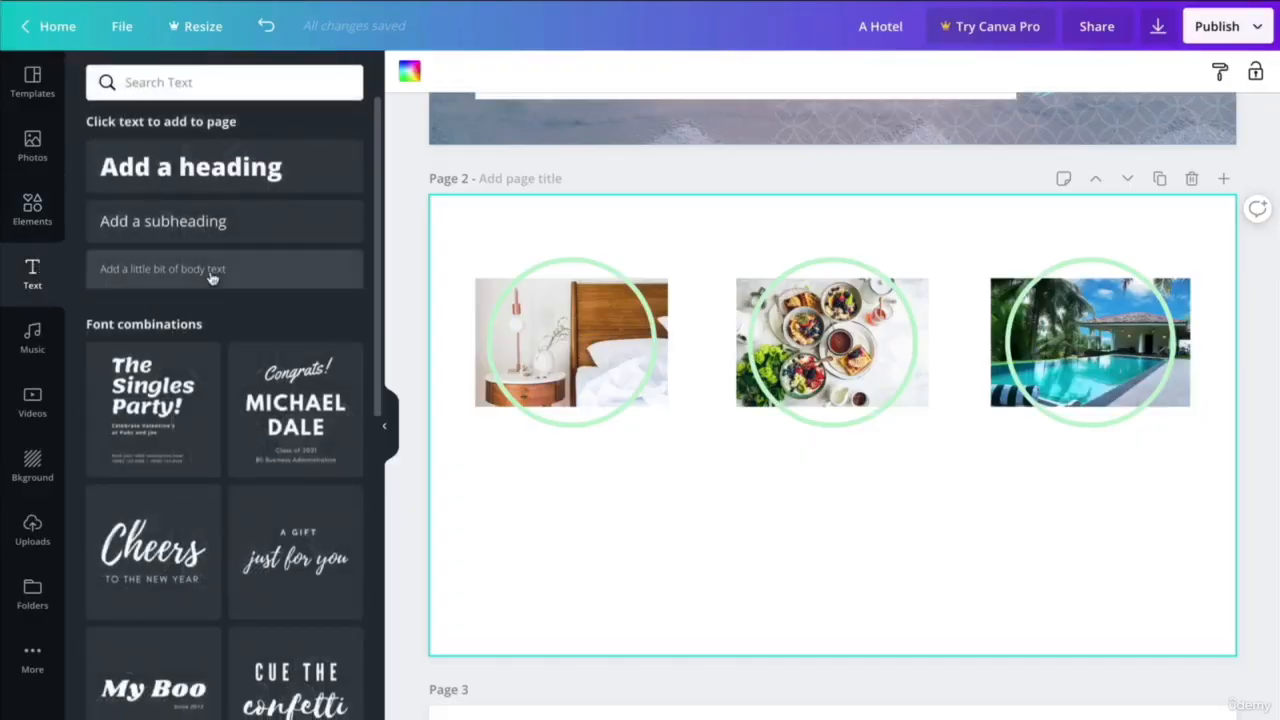
click(190, 221)
click(952, 526)
drag(792, 440, 614, 458)
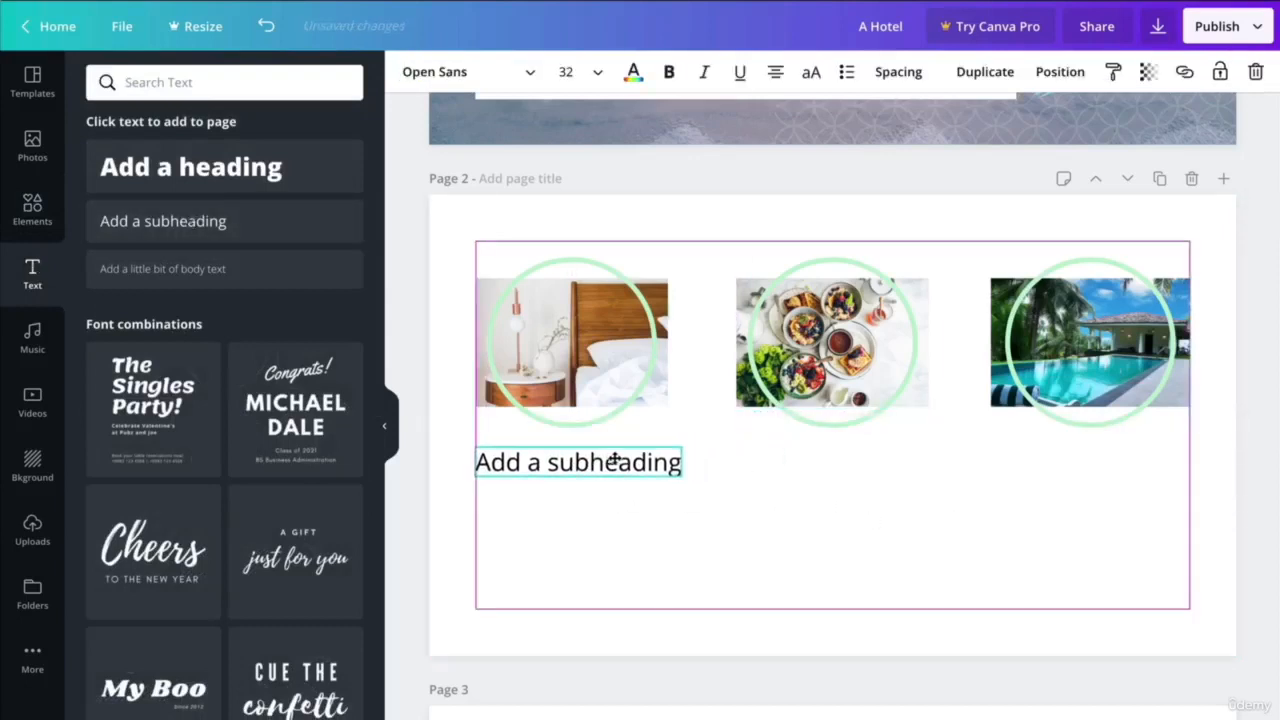
double_click(587, 461)
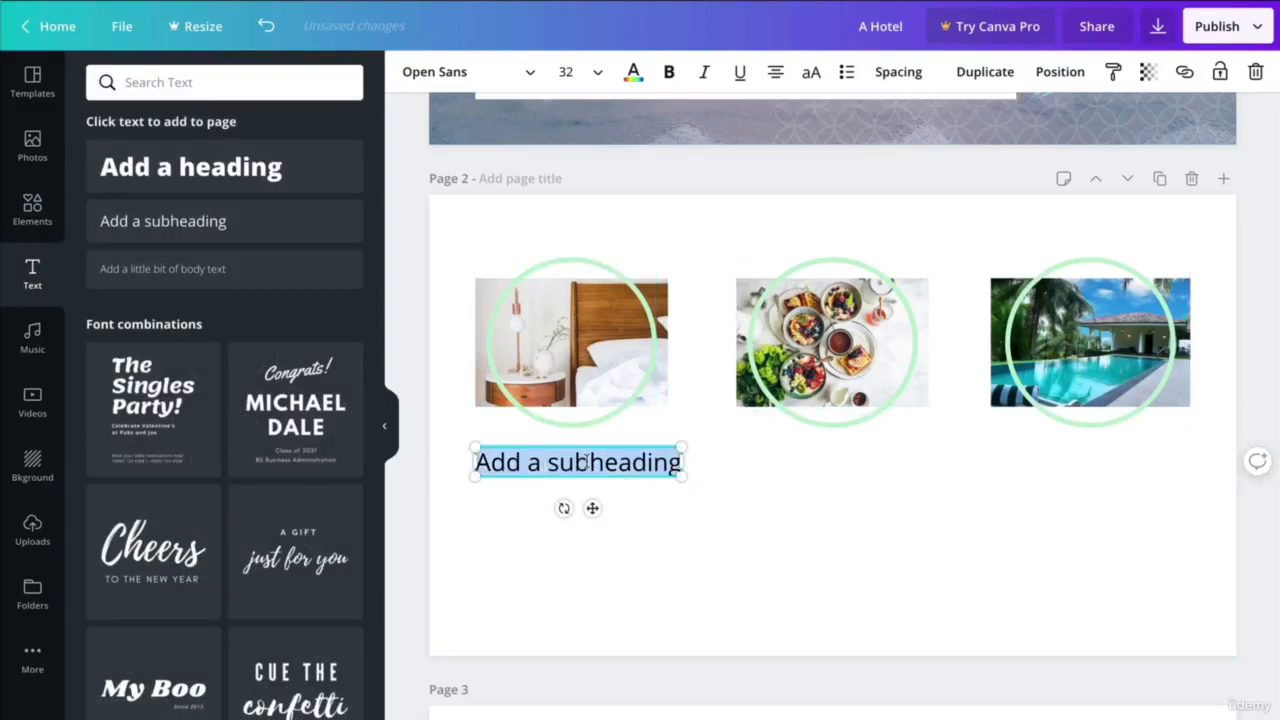
text(Beautiful Food)
click(663, 480)
Duplicate the "Beautiful Food" caption twice and change the copies to "Beautiful Rooms" and "Beautiful Pool".
click(608, 462)
key(ctrl+d)
text(Rooms)
click(780, 557)
click(612, 466)
key(ctrl+d)
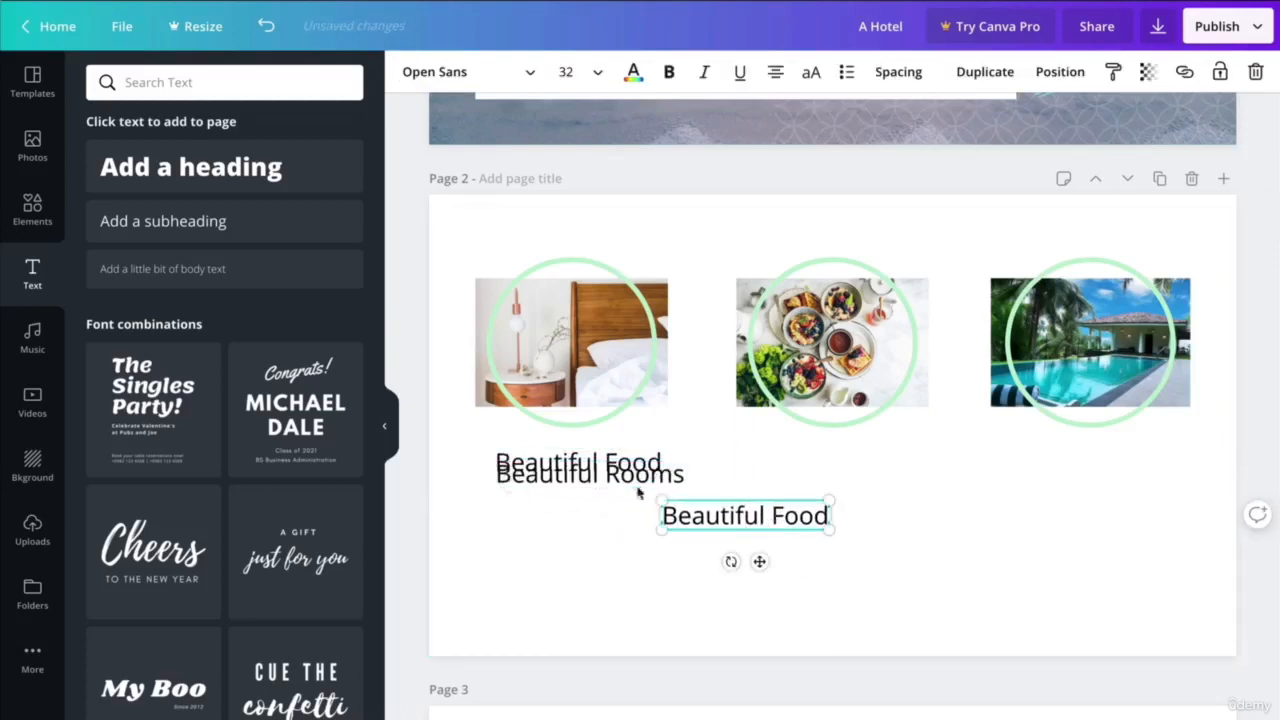
text(Pool)
Place "Beautiful Pool" beneath the pool photo and "Beautiful Rooms" beneath the breakfast photo.
click(969, 577)
drag(751, 521, 1080, 452)
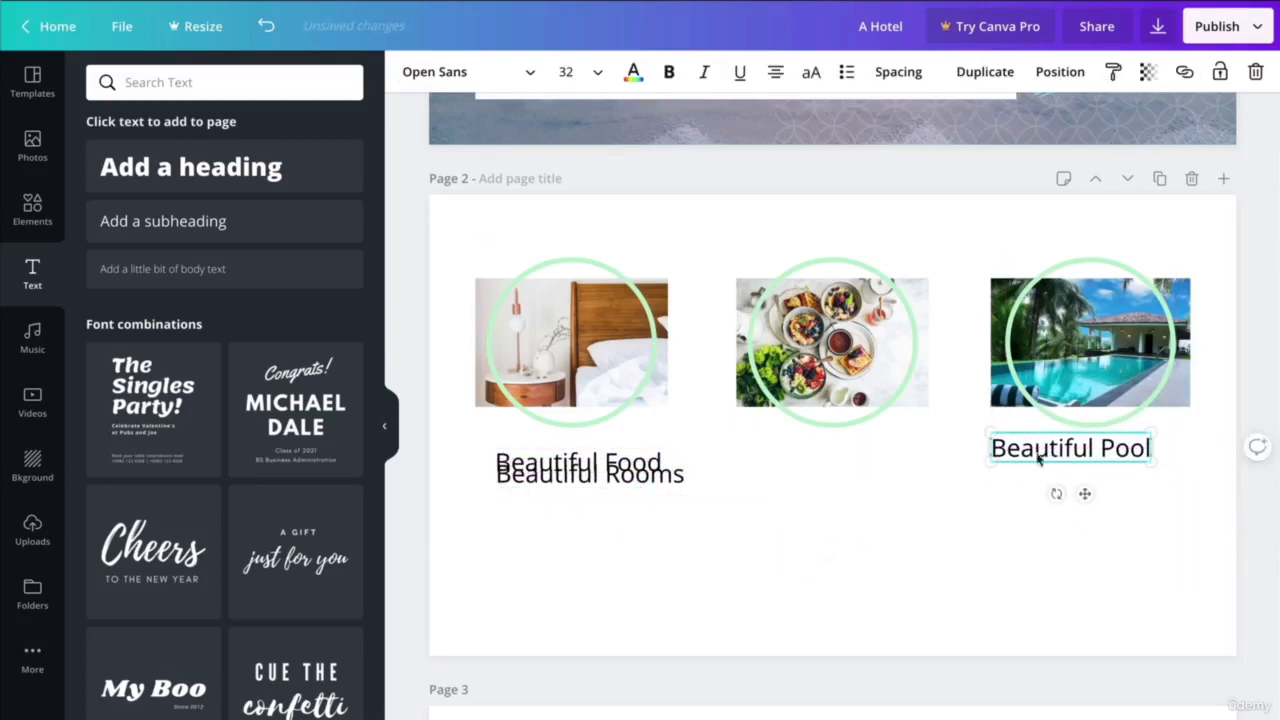
drag(626, 464, 858, 452)
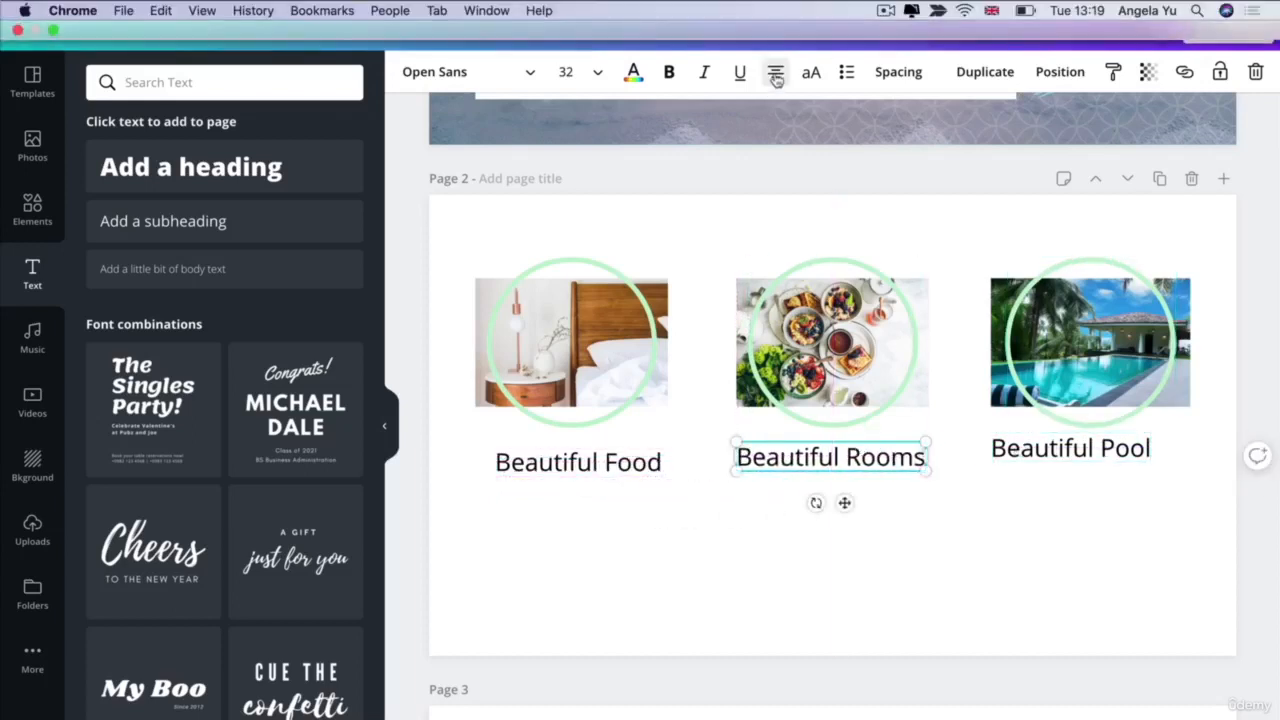
Left-align the three captions' text and line each up with its photo's left edge at one common height.
click(1088, 455)
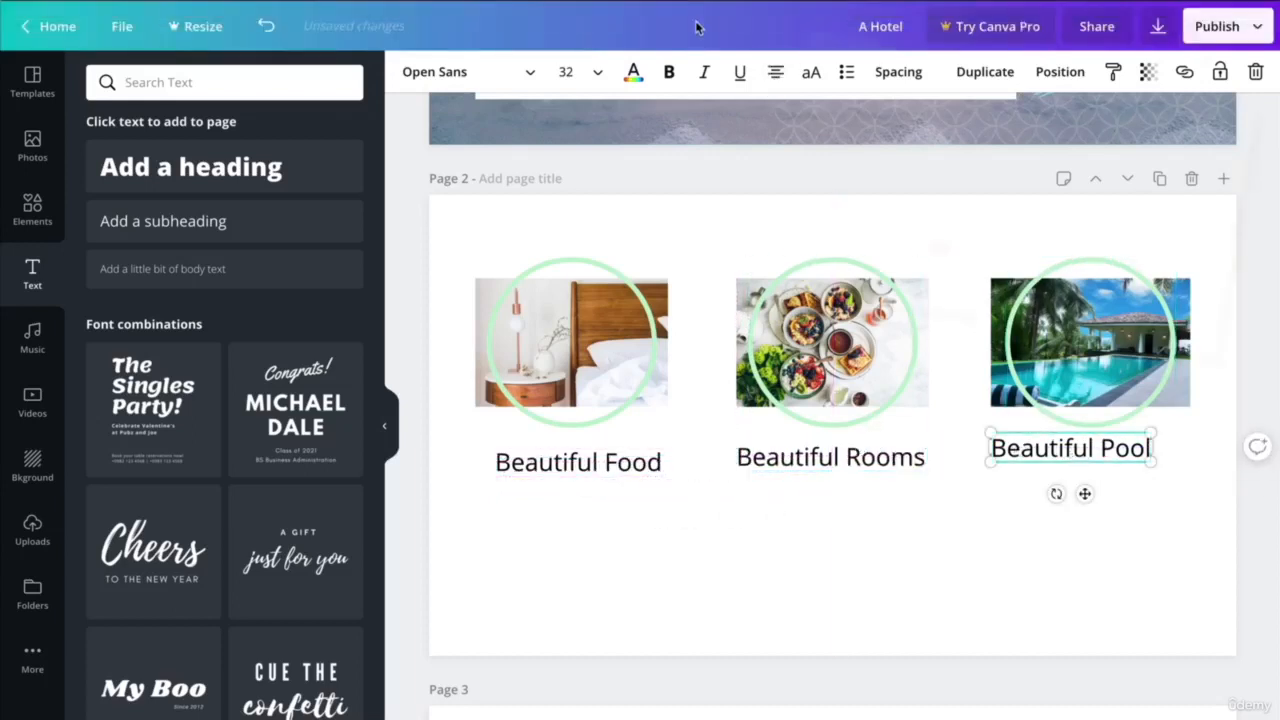
click(590, 460)
click(656, 571)
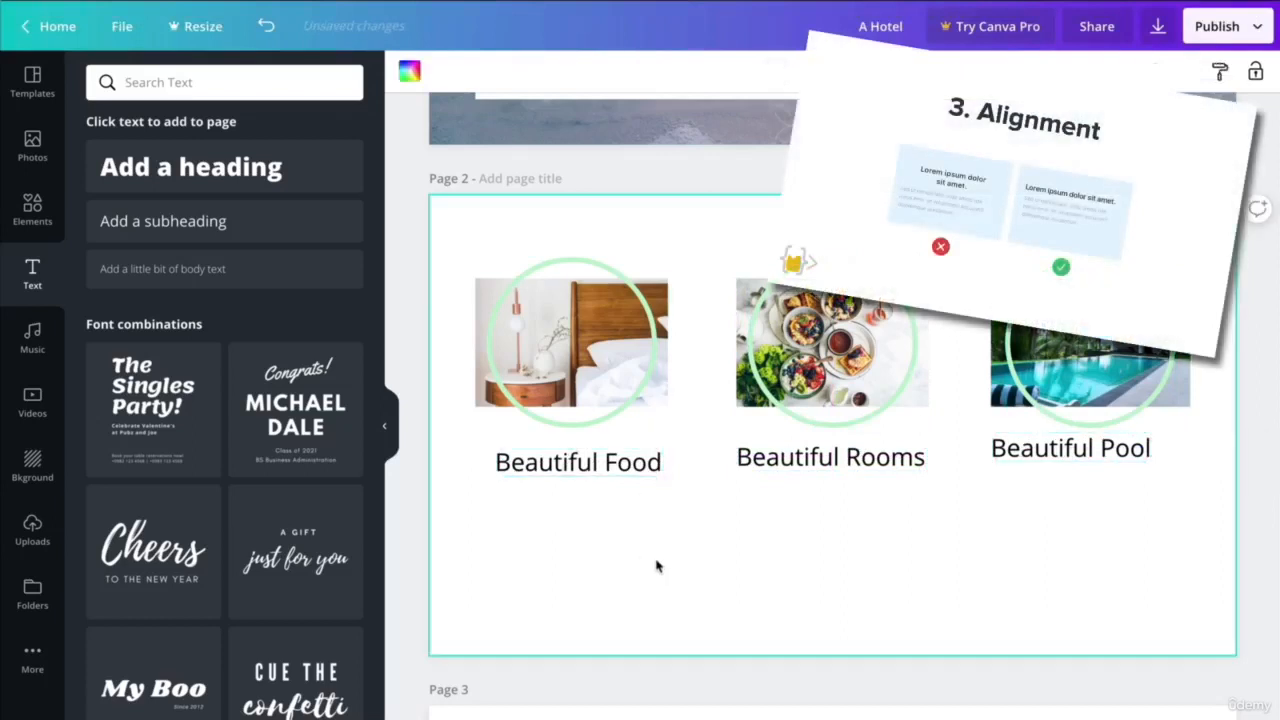
drag(578, 465, 558, 466)
drag(835, 453, 828, 460)
drag(1070, 448, 1070, 462)
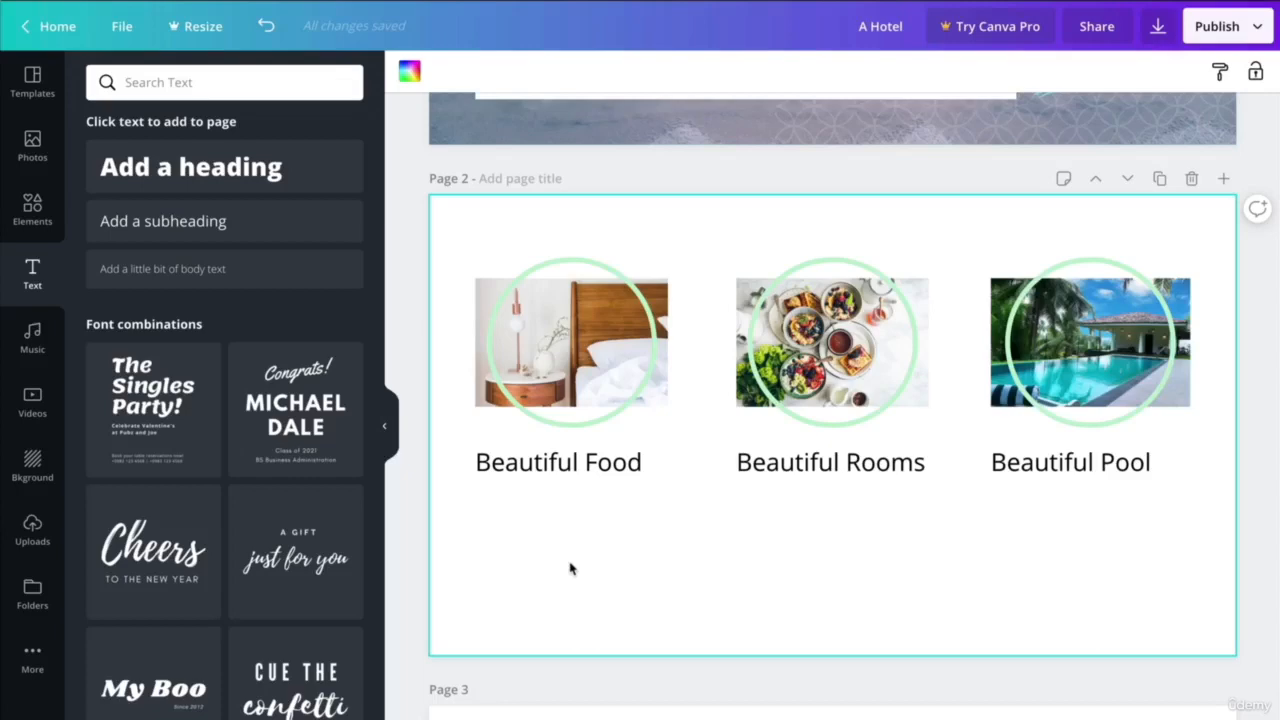
Set the font of all three photo captions to Glacial Indifference to match the cover page's subheading.
click(531, 470)
scroll(543, 350, up, 3)
scroll(543, 350, down, 2)
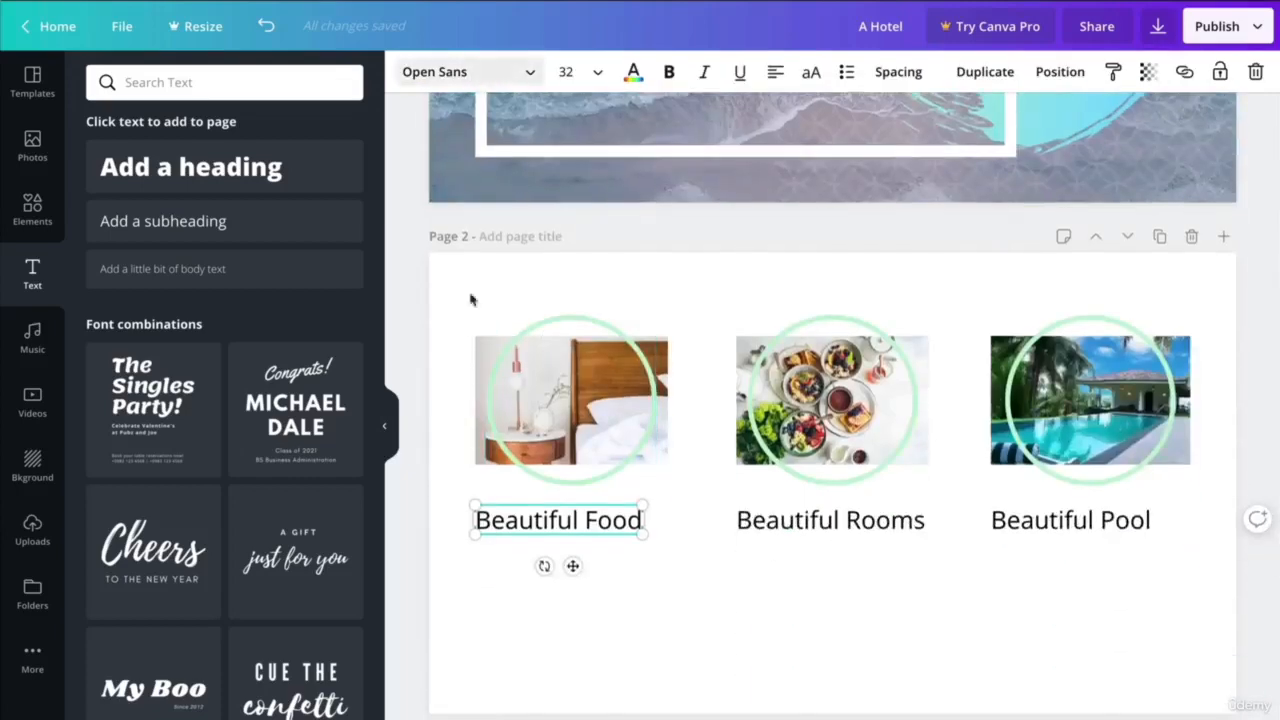
scroll(545, 358, up, 3)
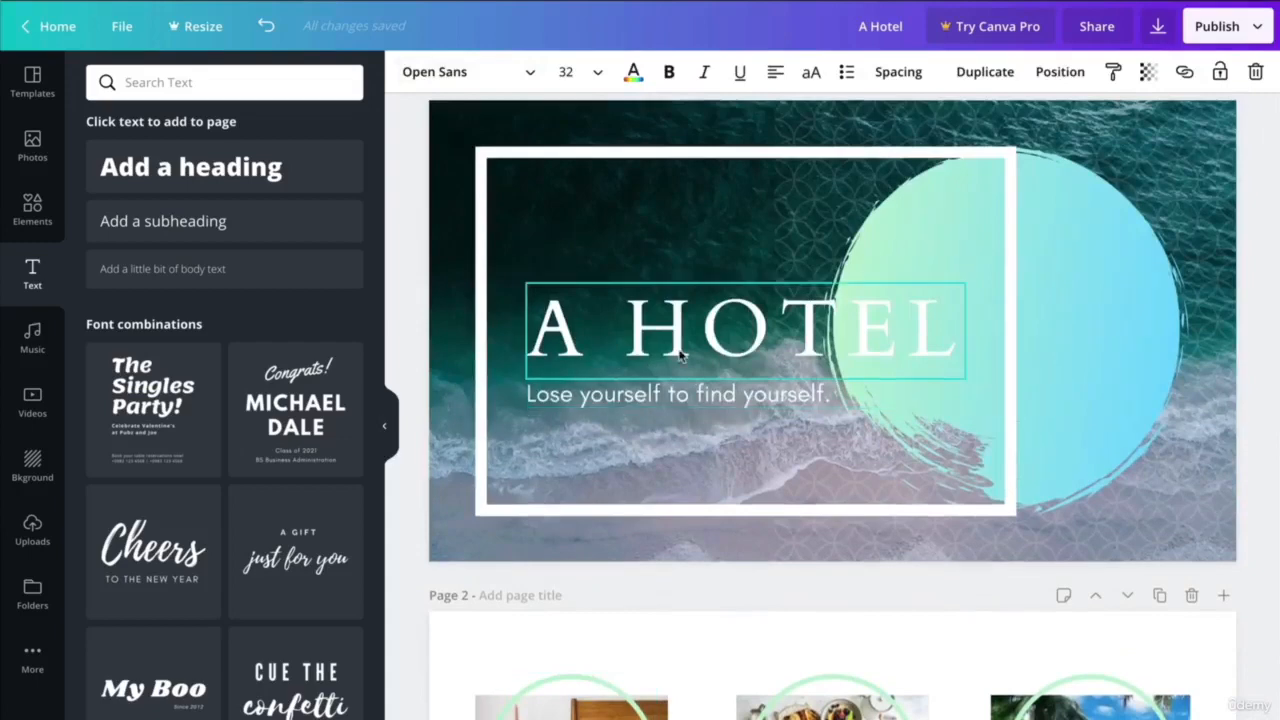
scroll(679, 355, down, 1)
scroll(679, 355, down, 1)
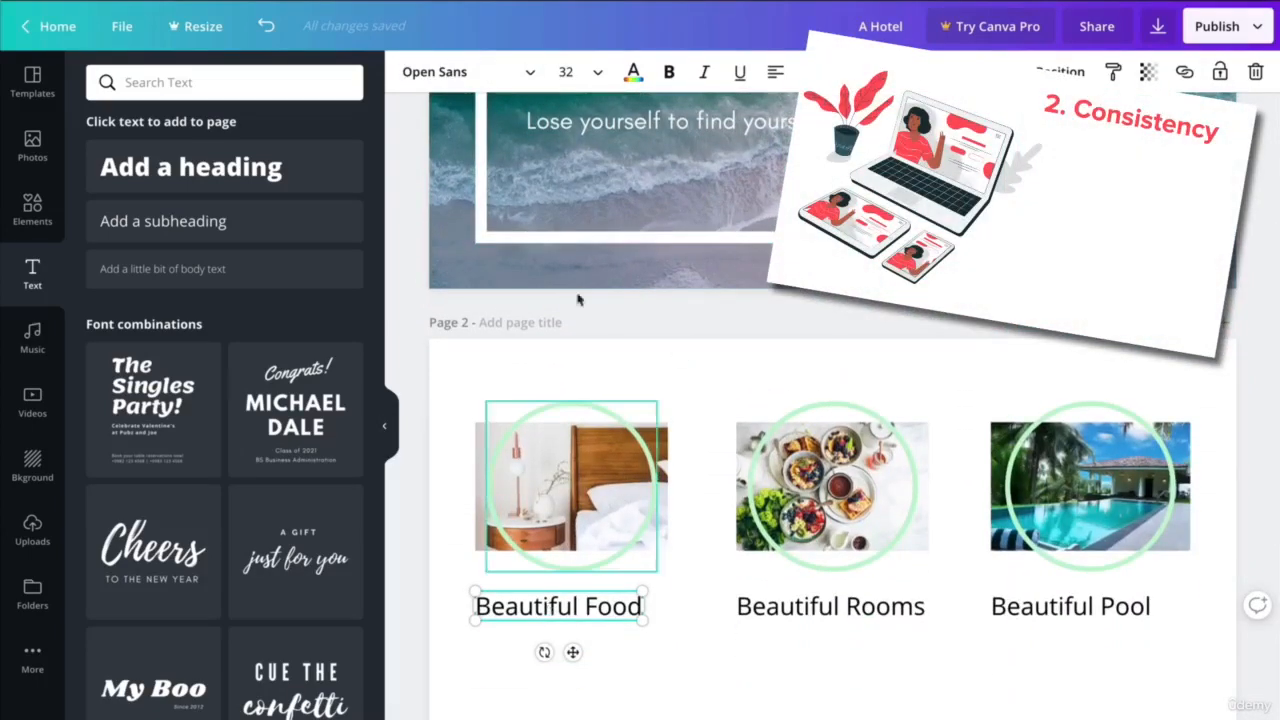
scroll(586, 277, up, 2)
scroll(530, 450, down, 3)
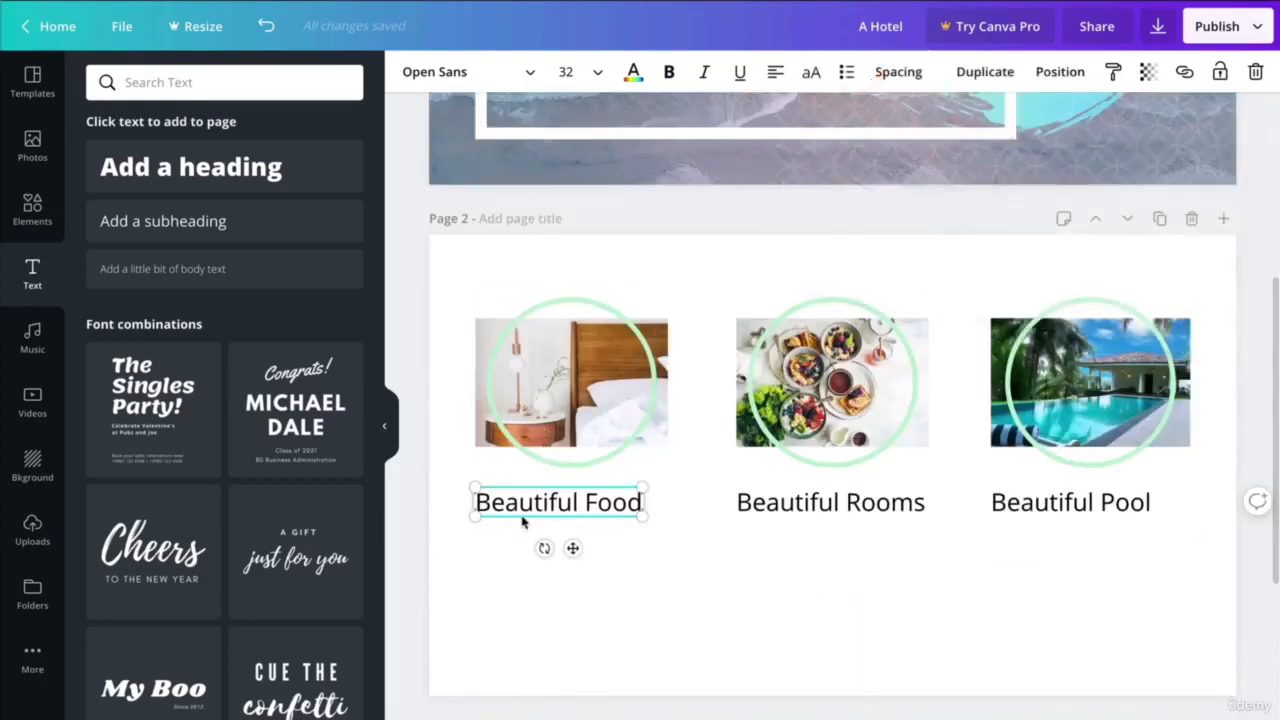
click(485, 70)
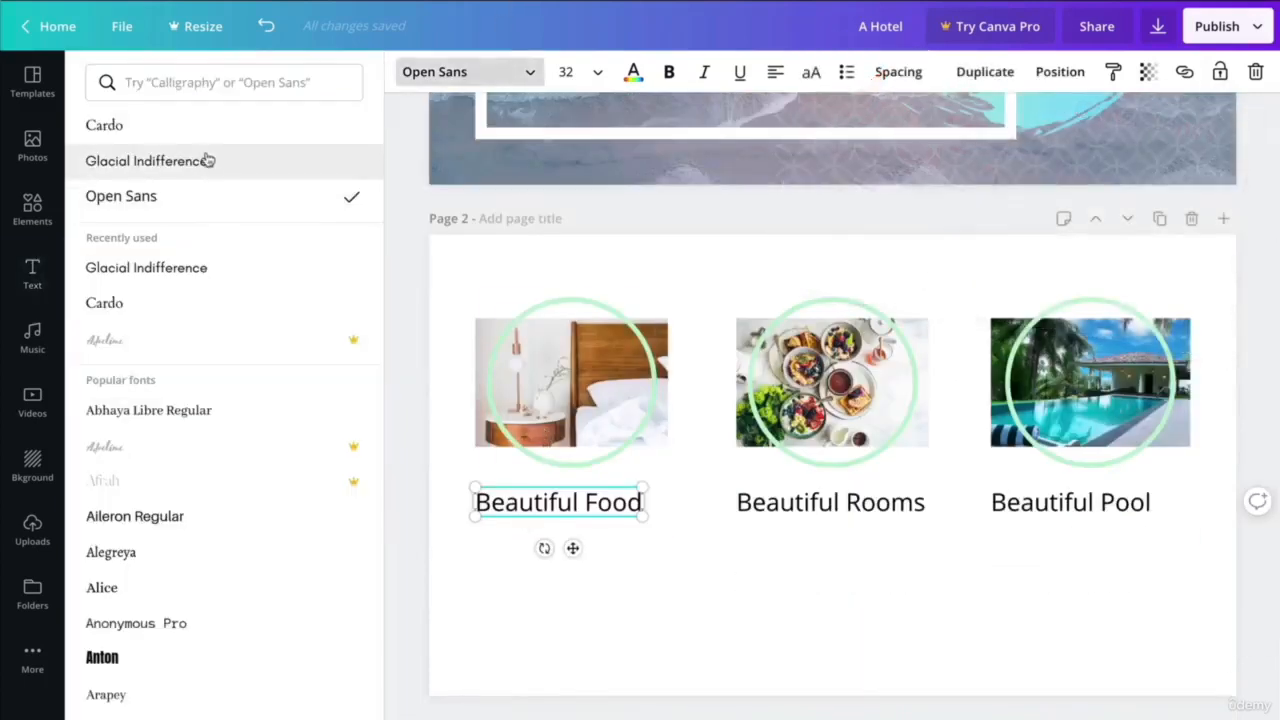
click(205, 160)
click(766, 503)
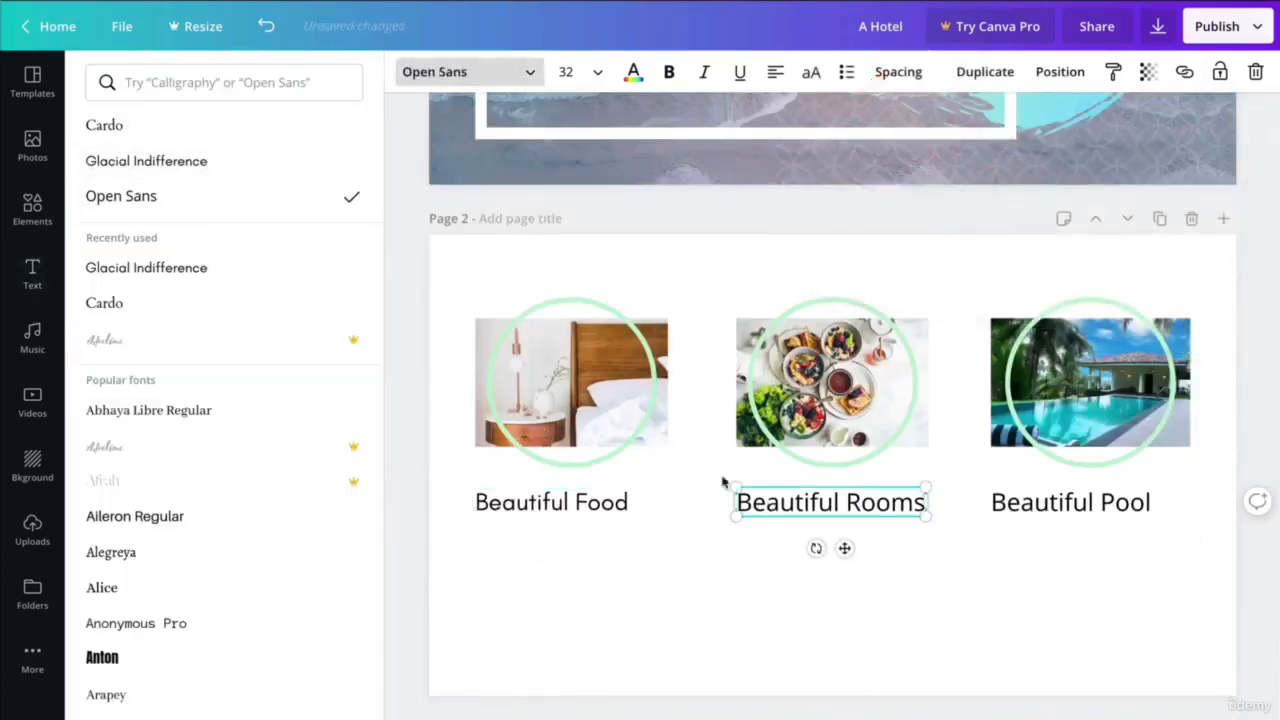
click(190, 161)
click(1070, 502)
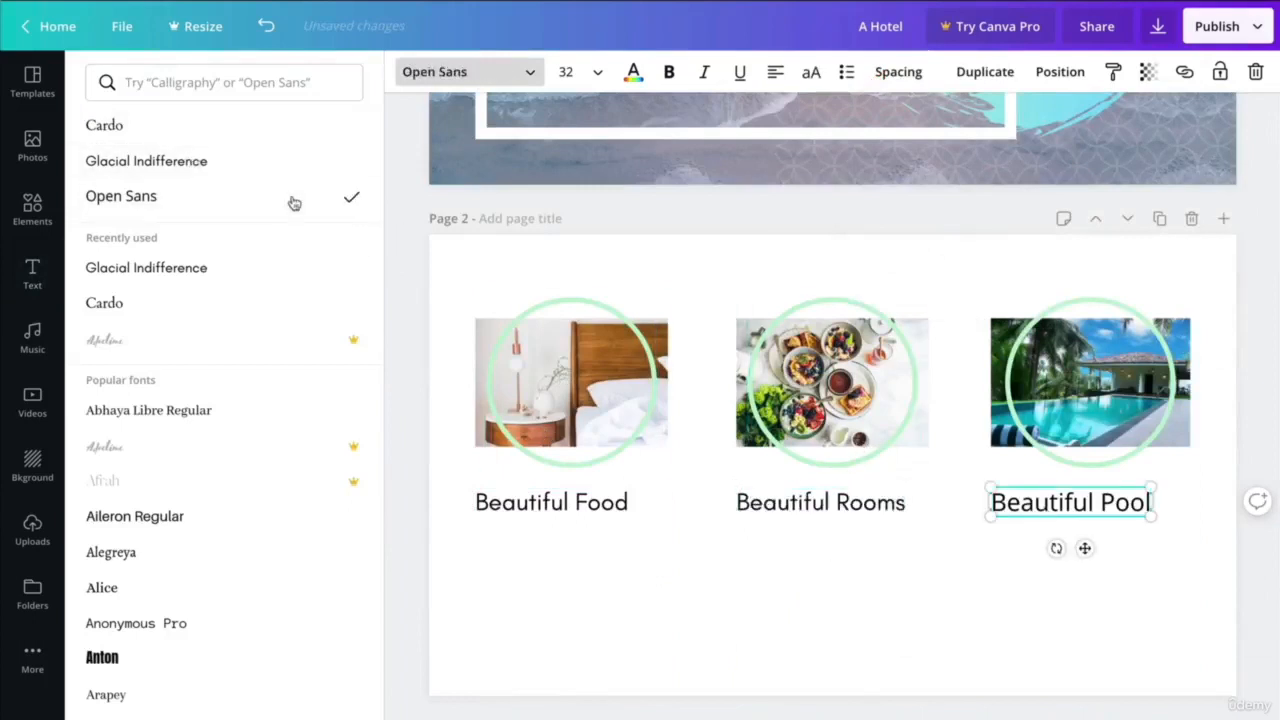
click(184, 158)
click(748, 591)
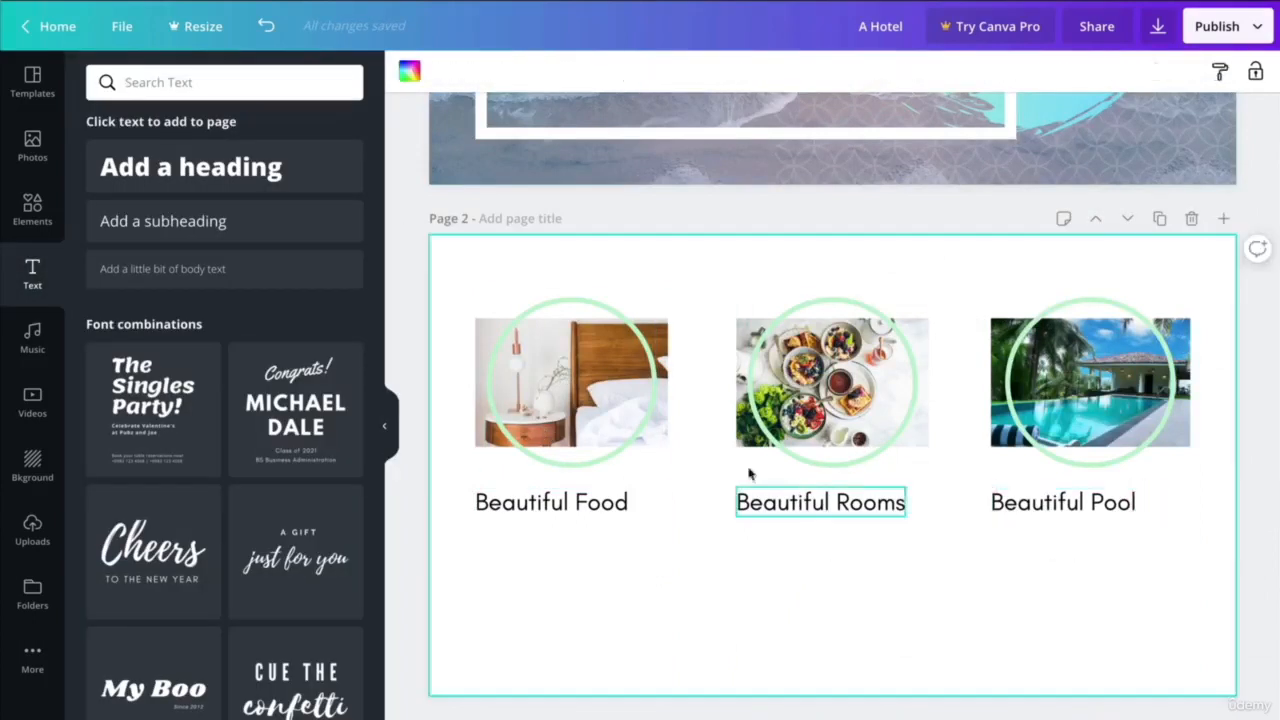
Slightly widen the letter spacing of the "Beautiful Food" caption.
click(551, 503)
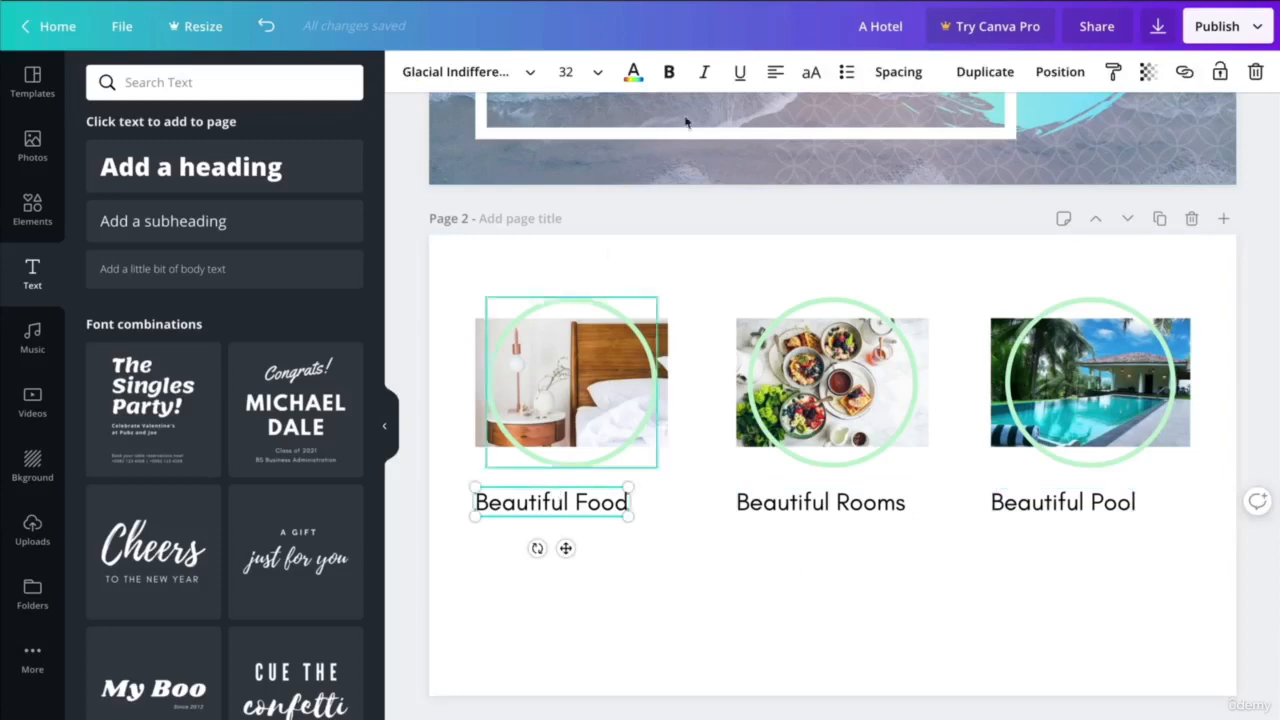
click(888, 78)
drag(1001, 131, 993, 128)
Set the letter spacing of the "Beautiful Rooms" caption to 18 to match "Beautiful Food".
click(840, 503)
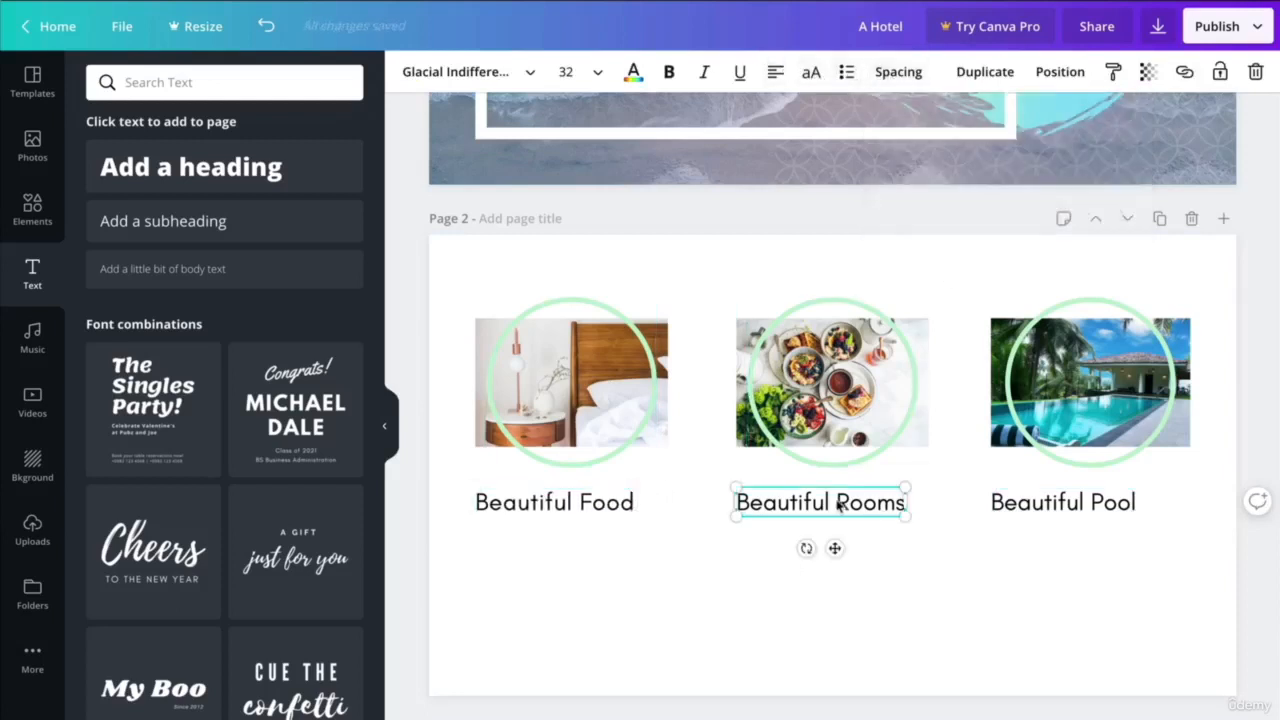
click(878, 78)
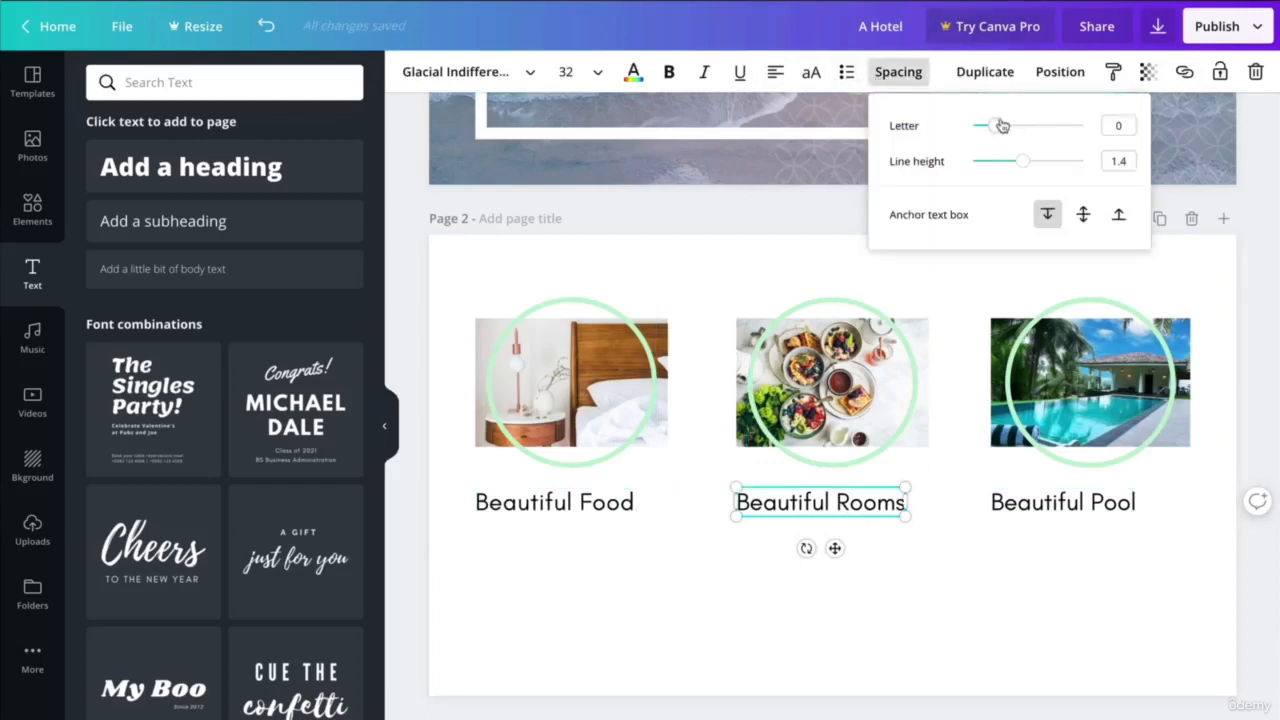
click(604, 500)
click(891, 76)
click(789, 500)
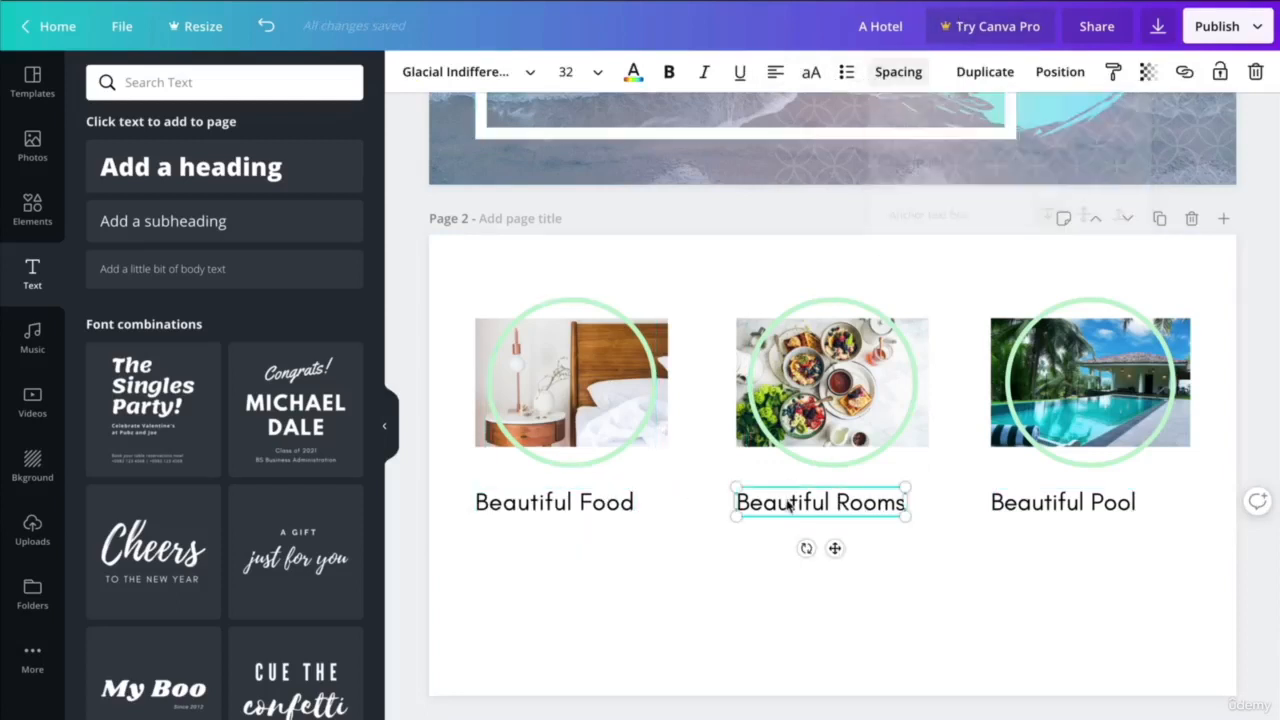
click(891, 76)
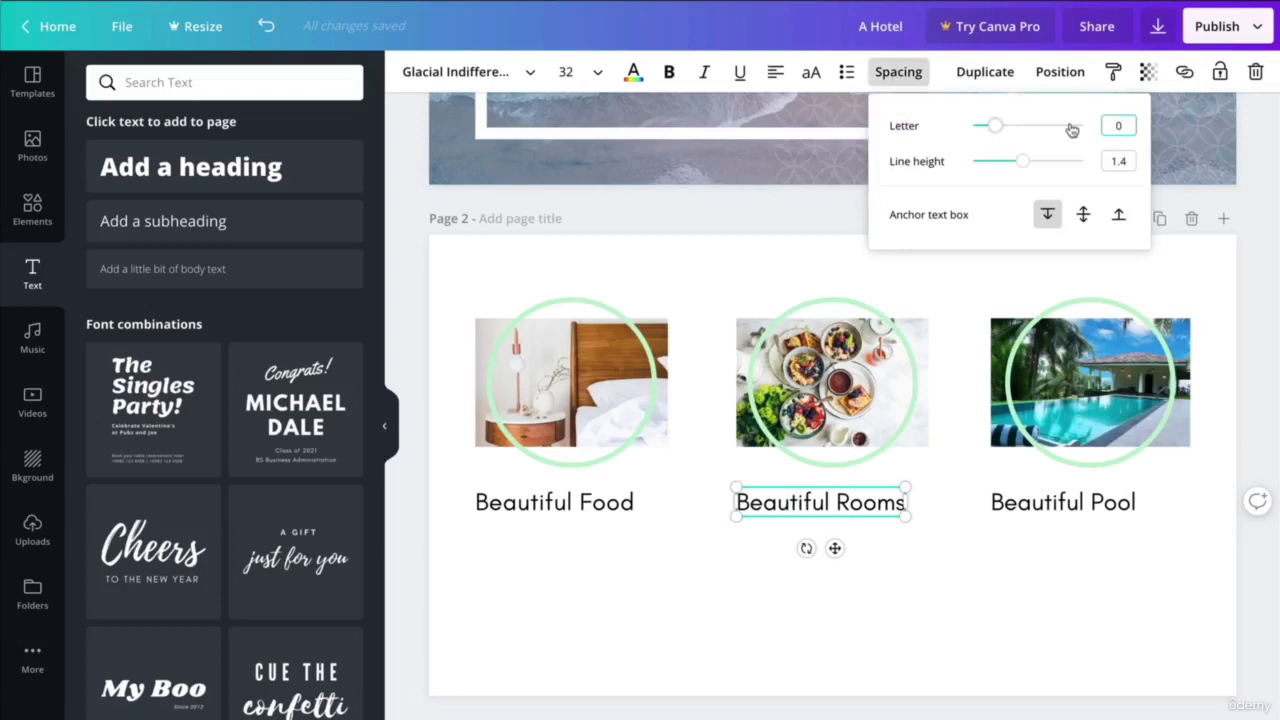
key(Return)
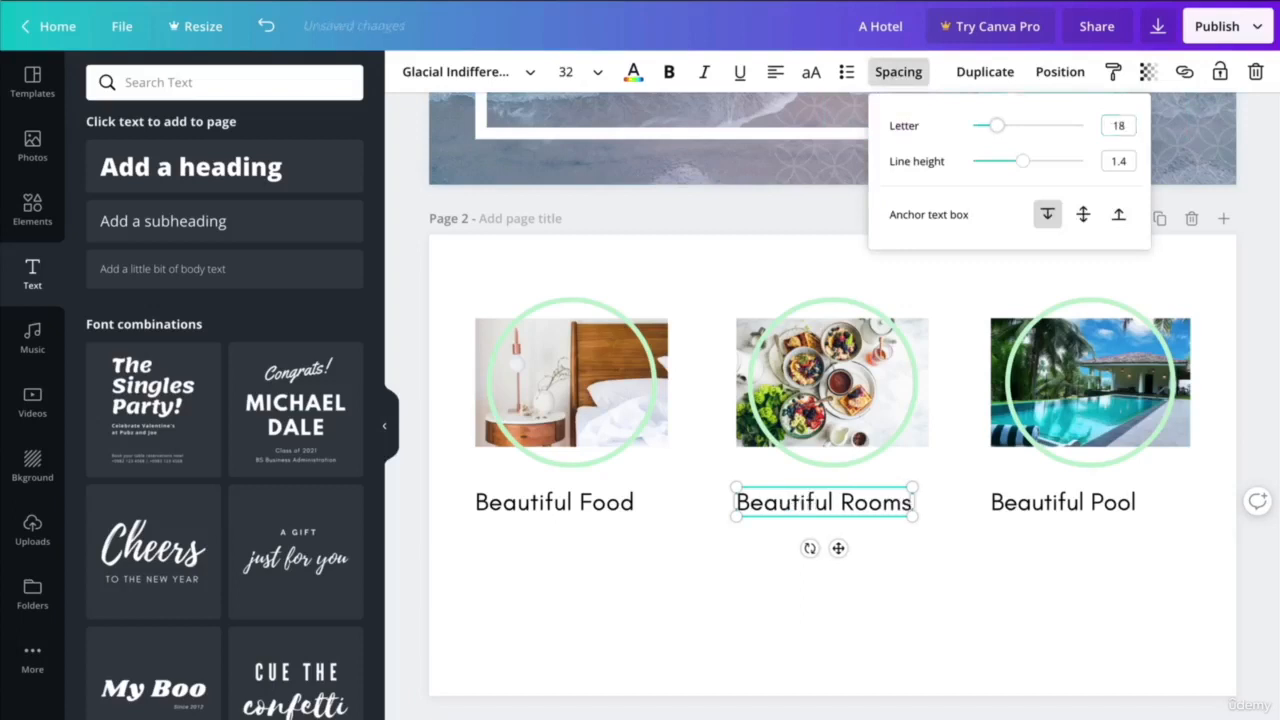
Set the letter spacing of the "Beautiful Pool" caption to 18.
click(1063, 502)
click(912, 74)
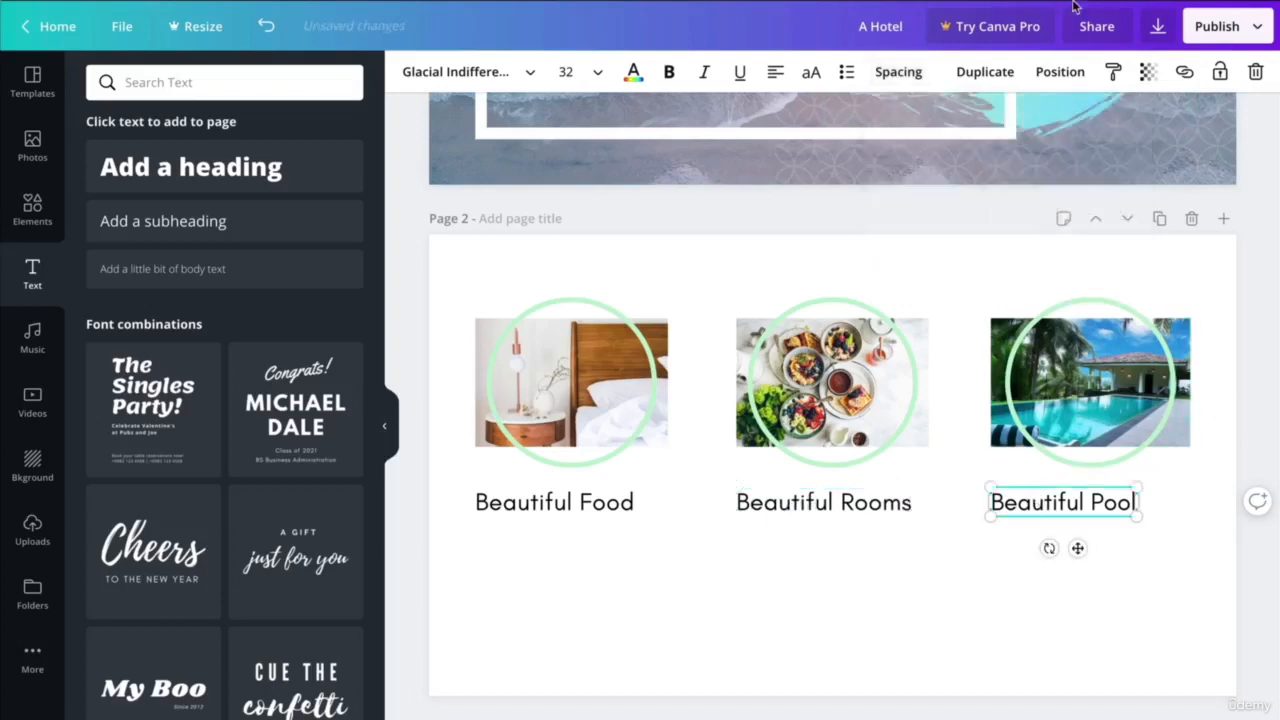
click(910, 78)
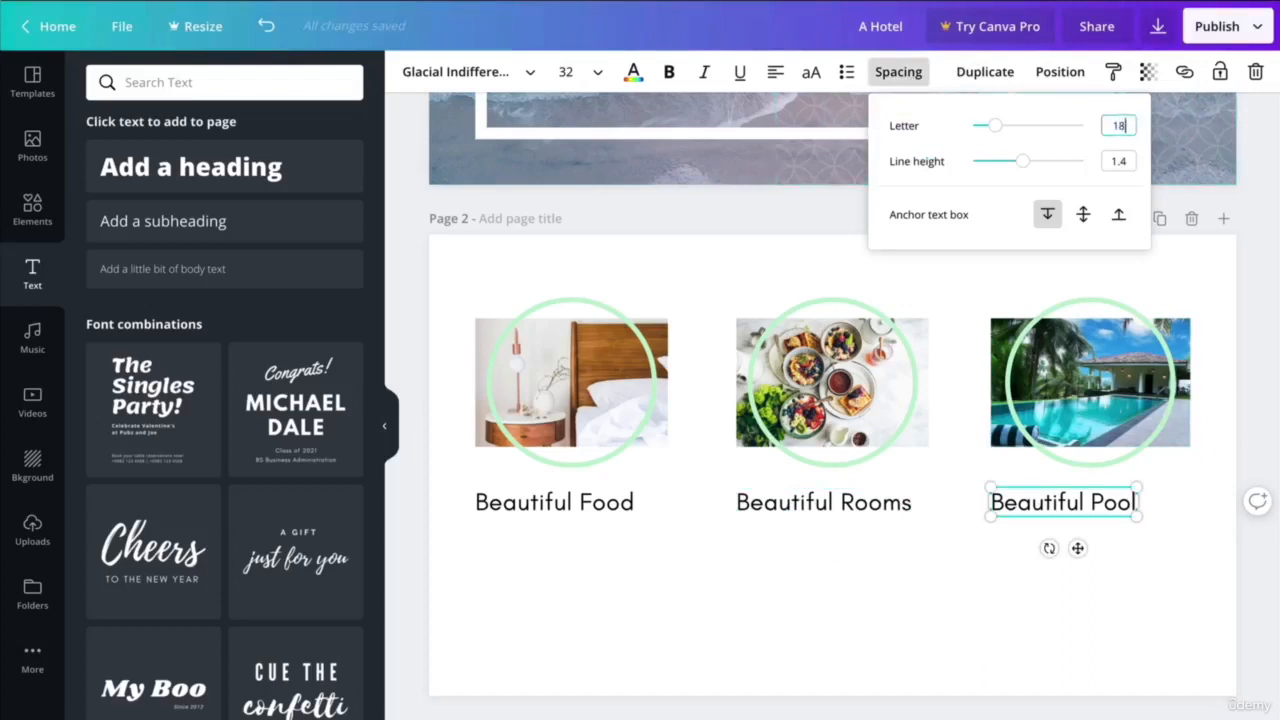
text(18)
key(Return)
click(882, 601)
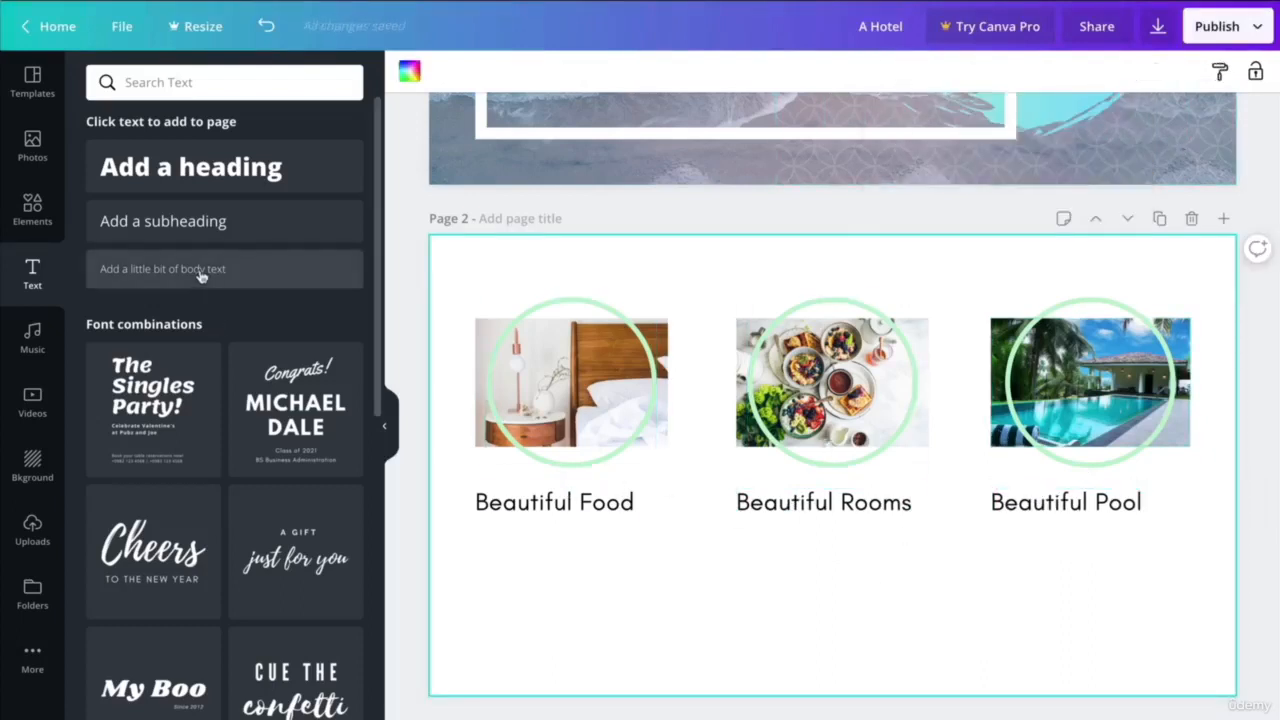
Add a body text box beneath "Beautiful Food" and generate five Lorem Ipsum placeholder paragraphs on lipsum.com.
drag(235, 283, 618, 565)
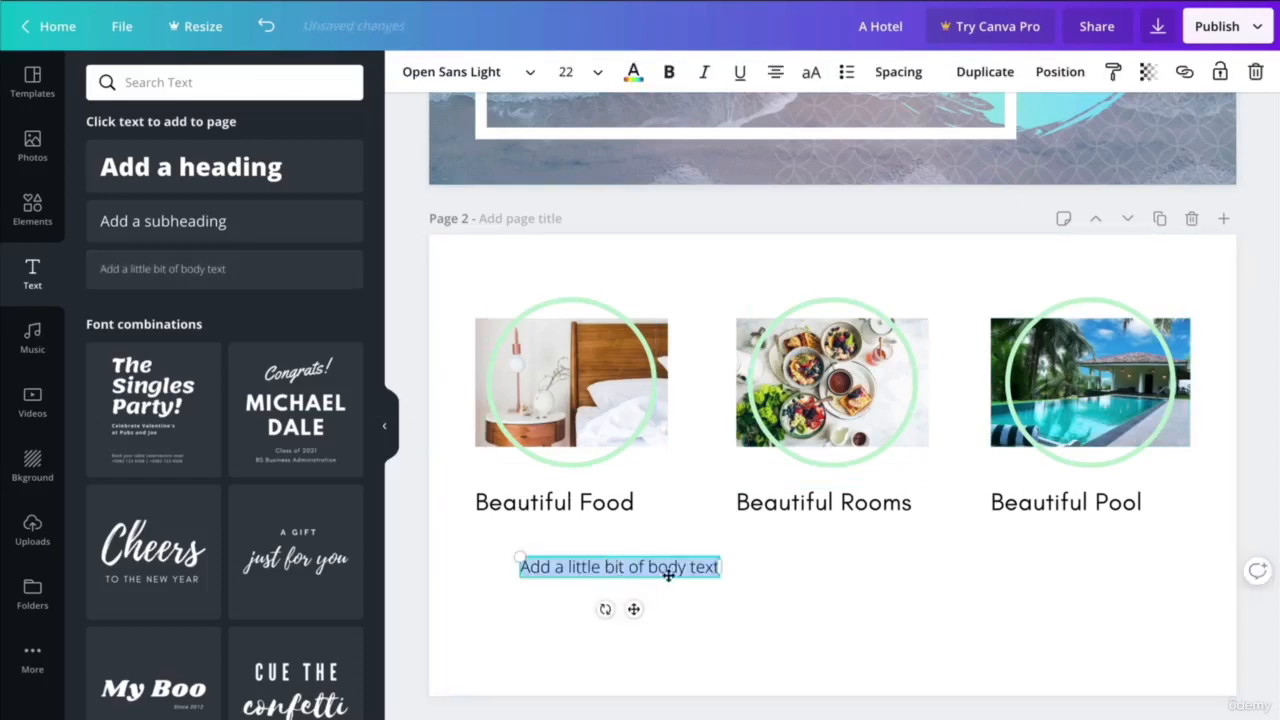
mouse_move(519, 7)
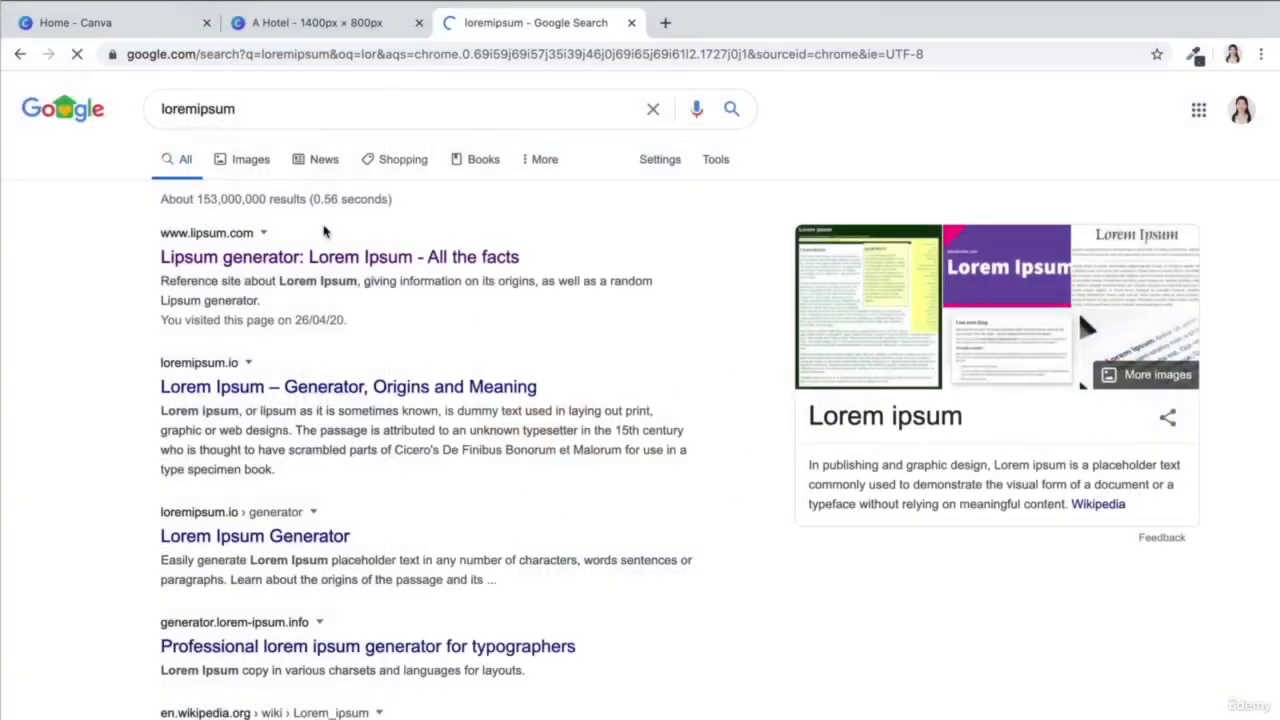
click(307, 258)
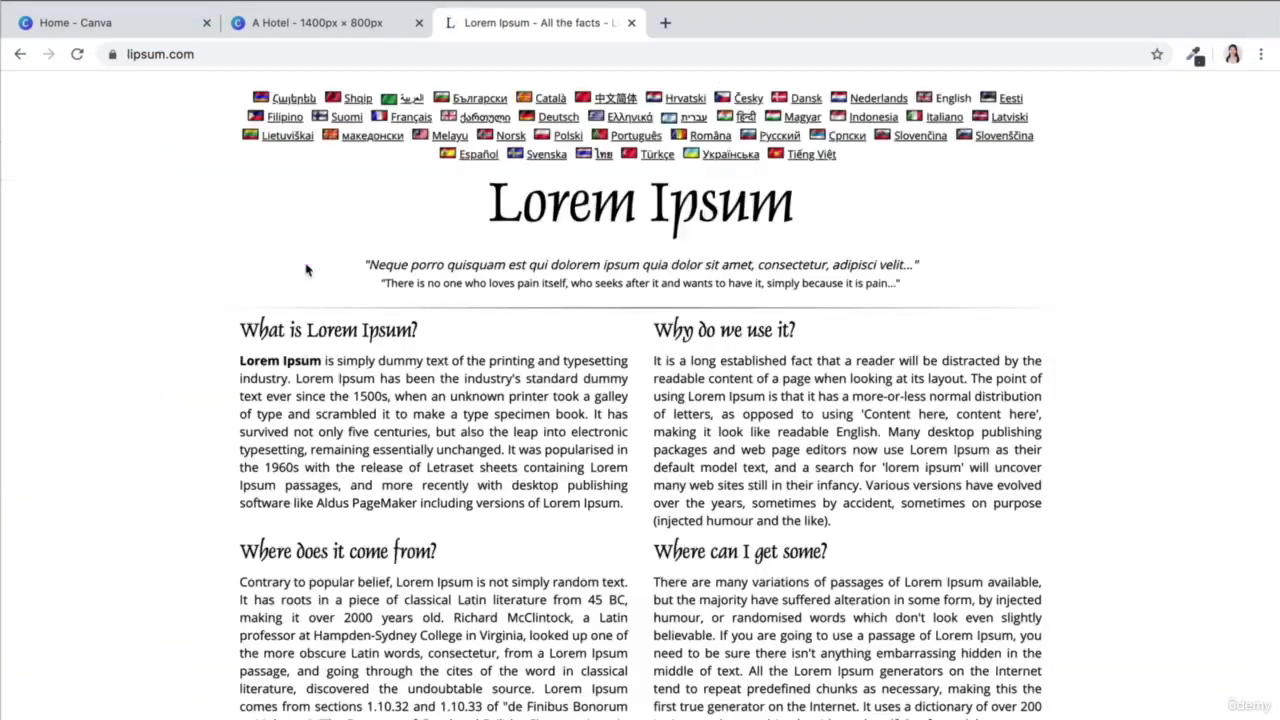
scroll(562, 320, down, 2)
scroll(318, 435, down, 4)
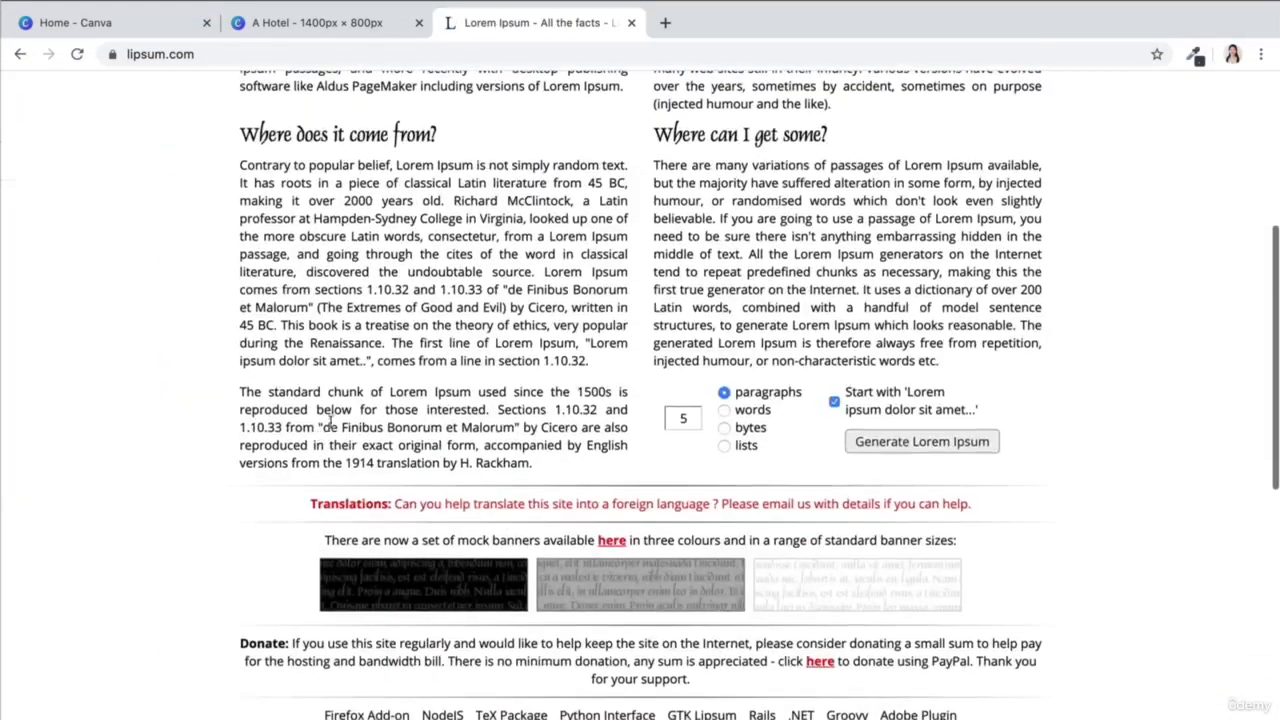
click(872, 439)
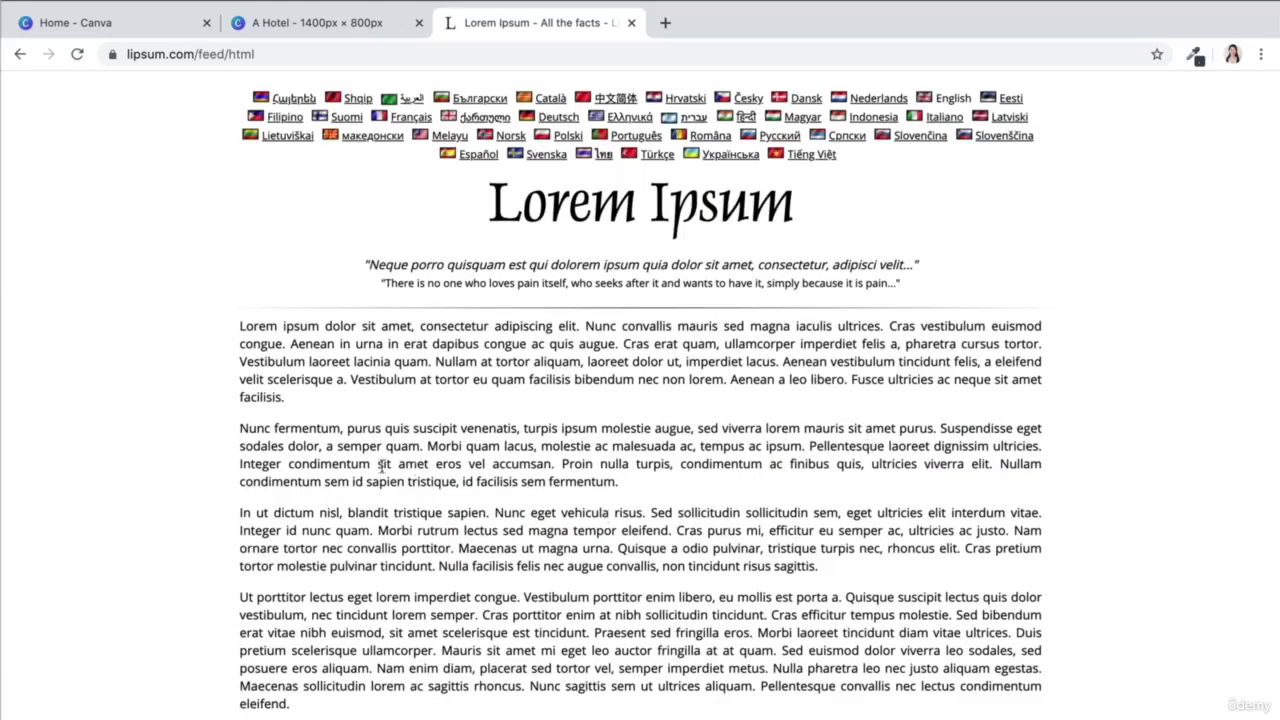
Copy the opening Lorem Ipsum sentences into the hotel design's body text box and trim them to end at "Cras vestibulum euismod congue.".
drag(238, 342, 405, 356)
click(249, 330)
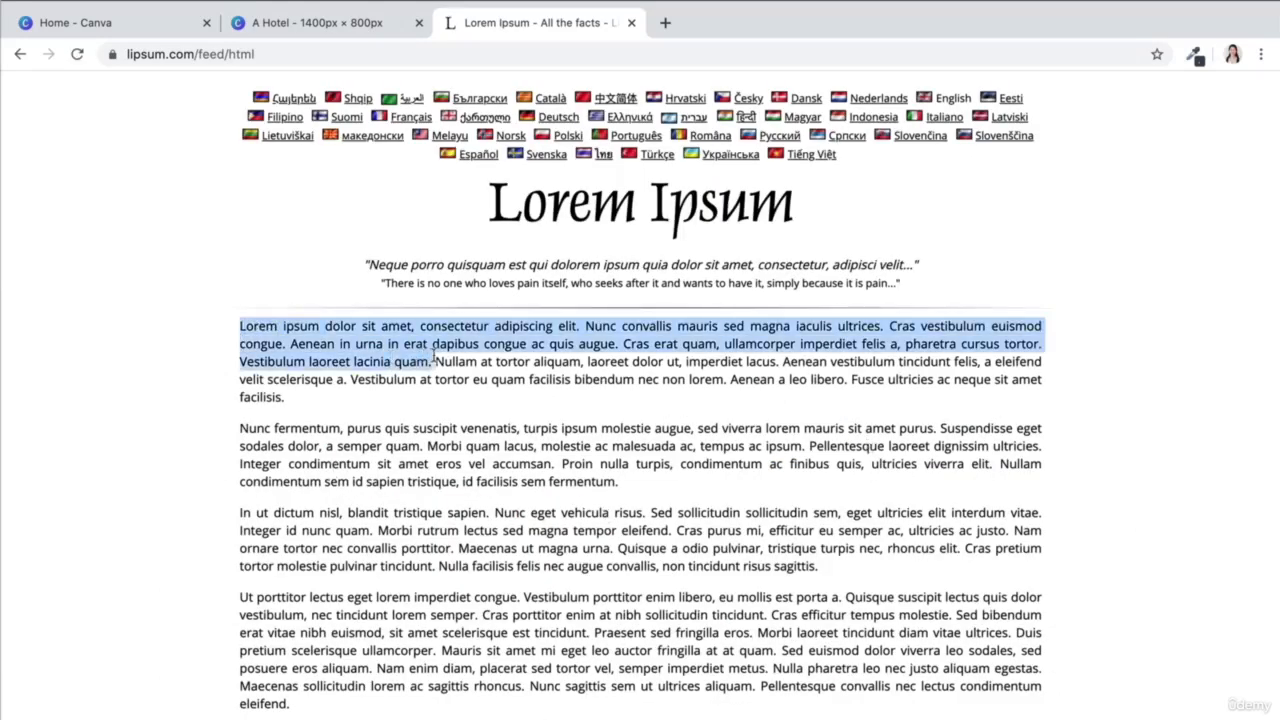
click(320, 26)
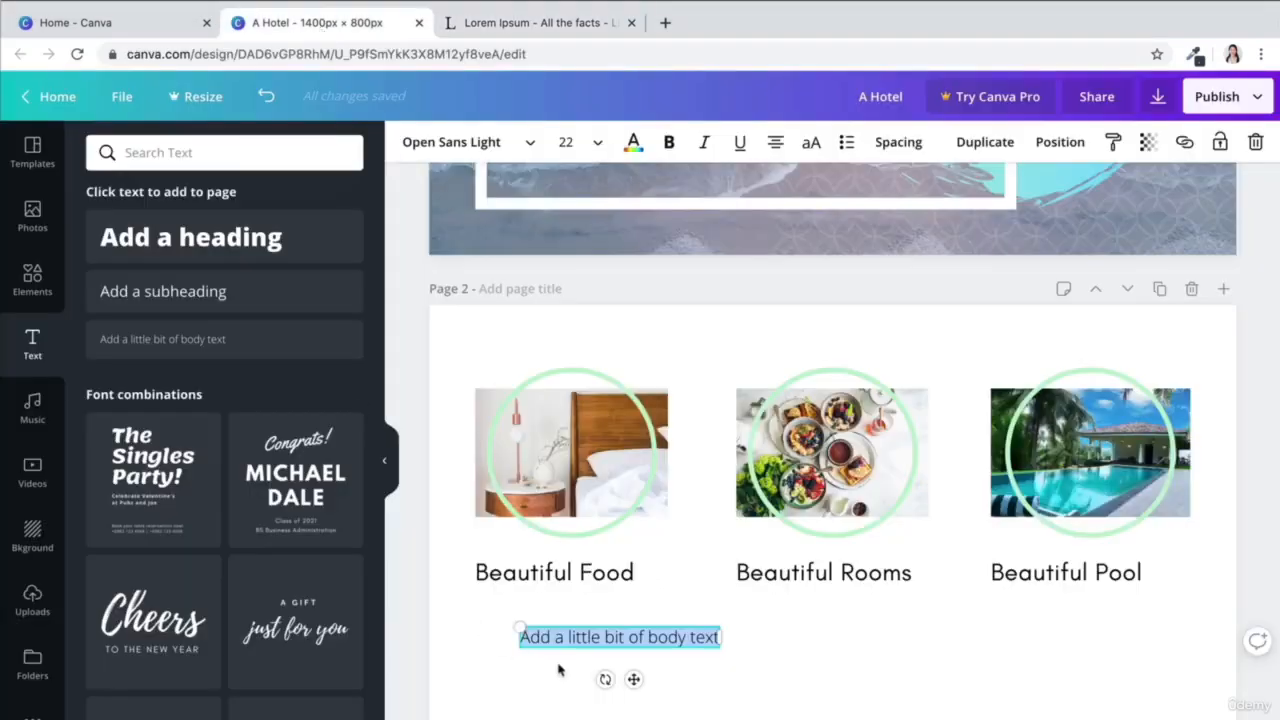
key(ctrl+v)
drag(700, 708, 668, 661)
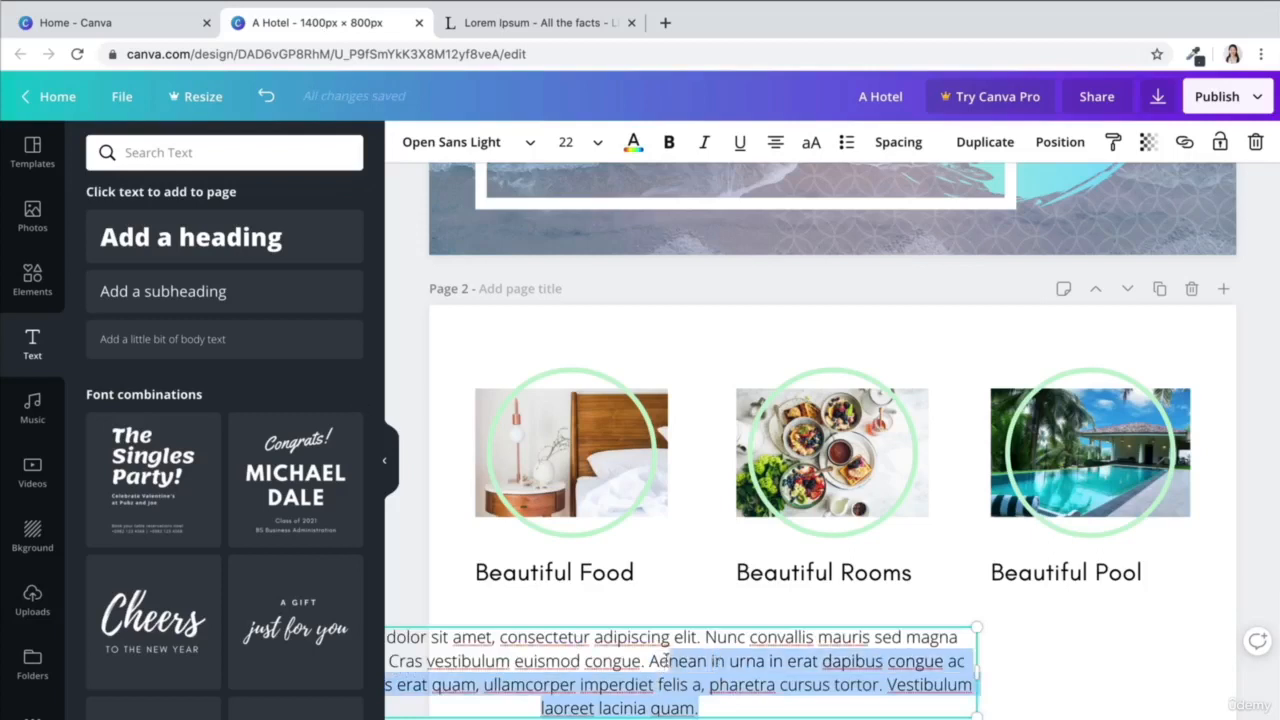
key(BackSpace)
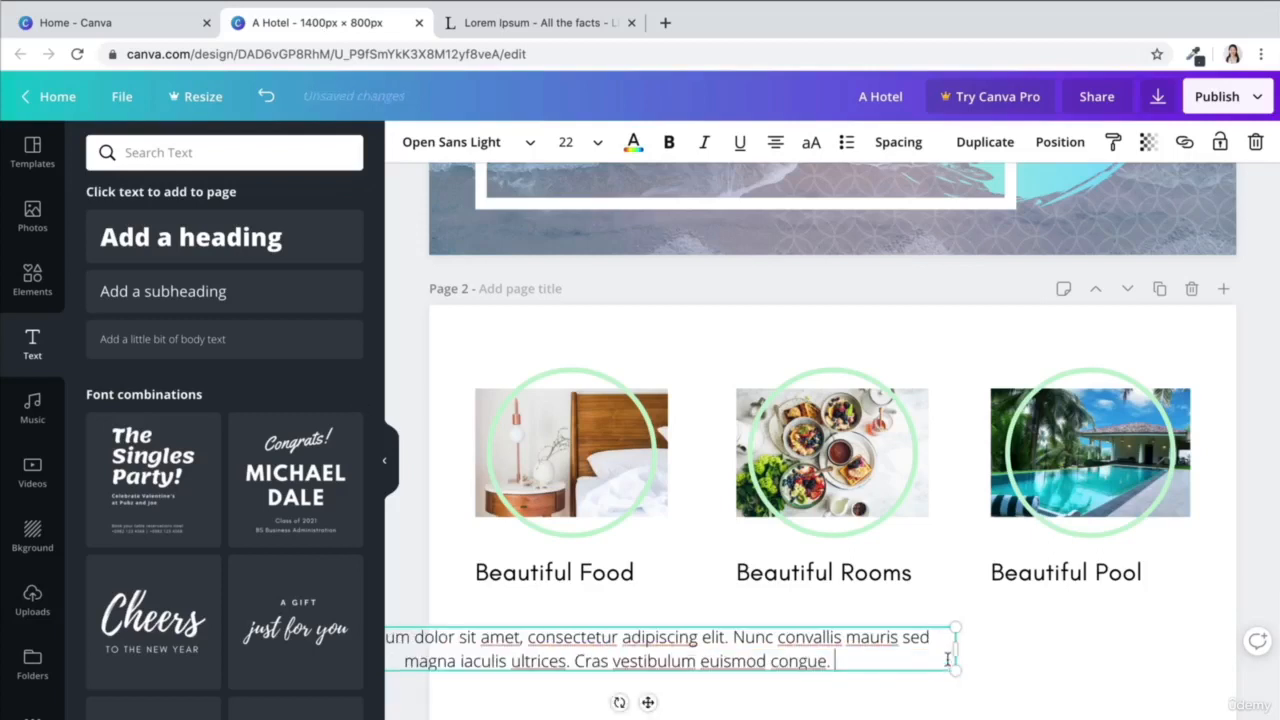
Narrow the placeholder paragraph to the bedroom photo's width and place it directly beneath "Beautiful Food", lined up with the photo's left edge.
drag(957, 652, 755, 692)
click(755, 692)
drag(531, 660, 728, 652)
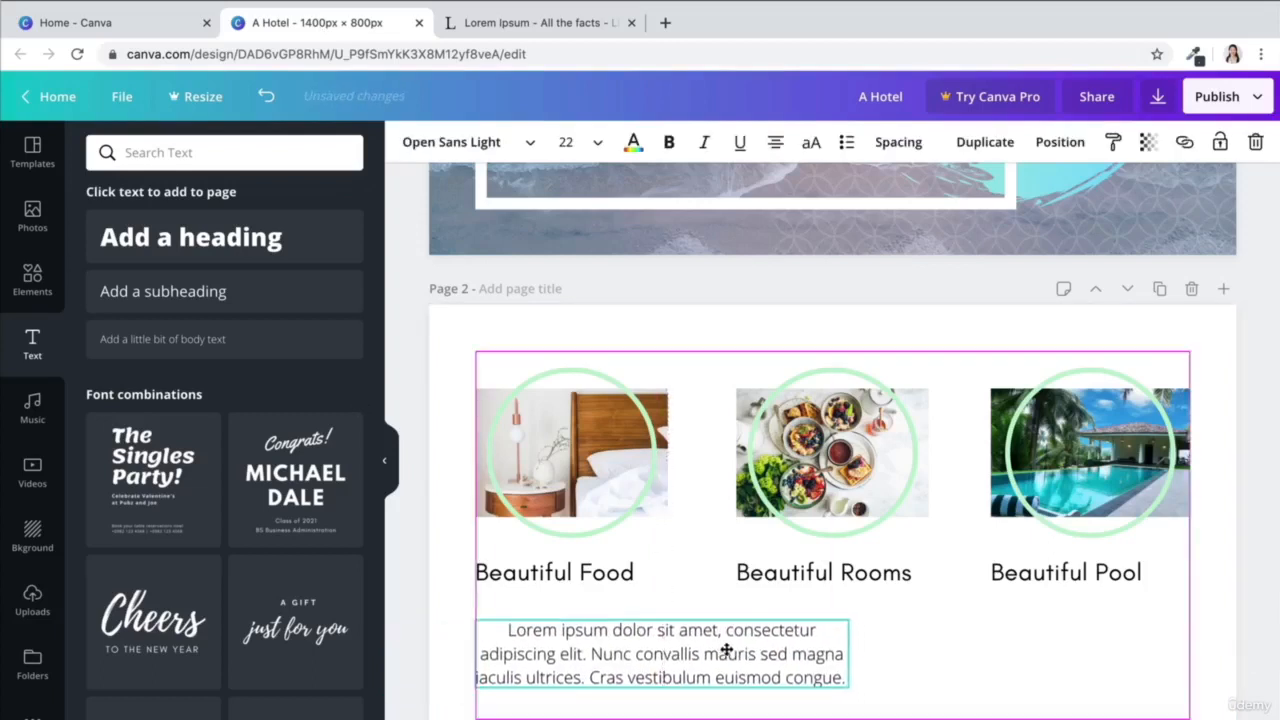
drag(849, 652, 670, 641)
drag(585, 690, 573, 664)
Delete the paragraph's last sentence so it ends at "magna iaculis ultrices.".
click(734, 677)
click(575, 660)
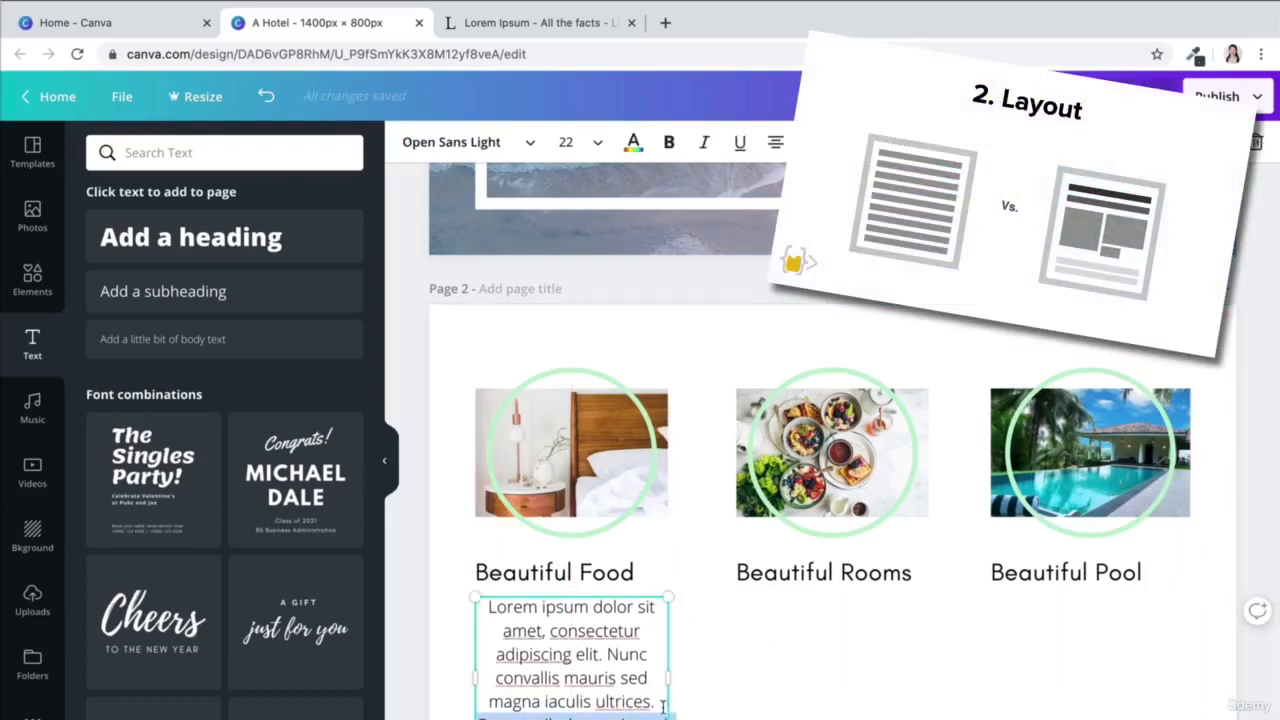
click(709, 686)
Left-align the placeholder paragraph and set its font to Glacial Indifference.
click(580, 655)
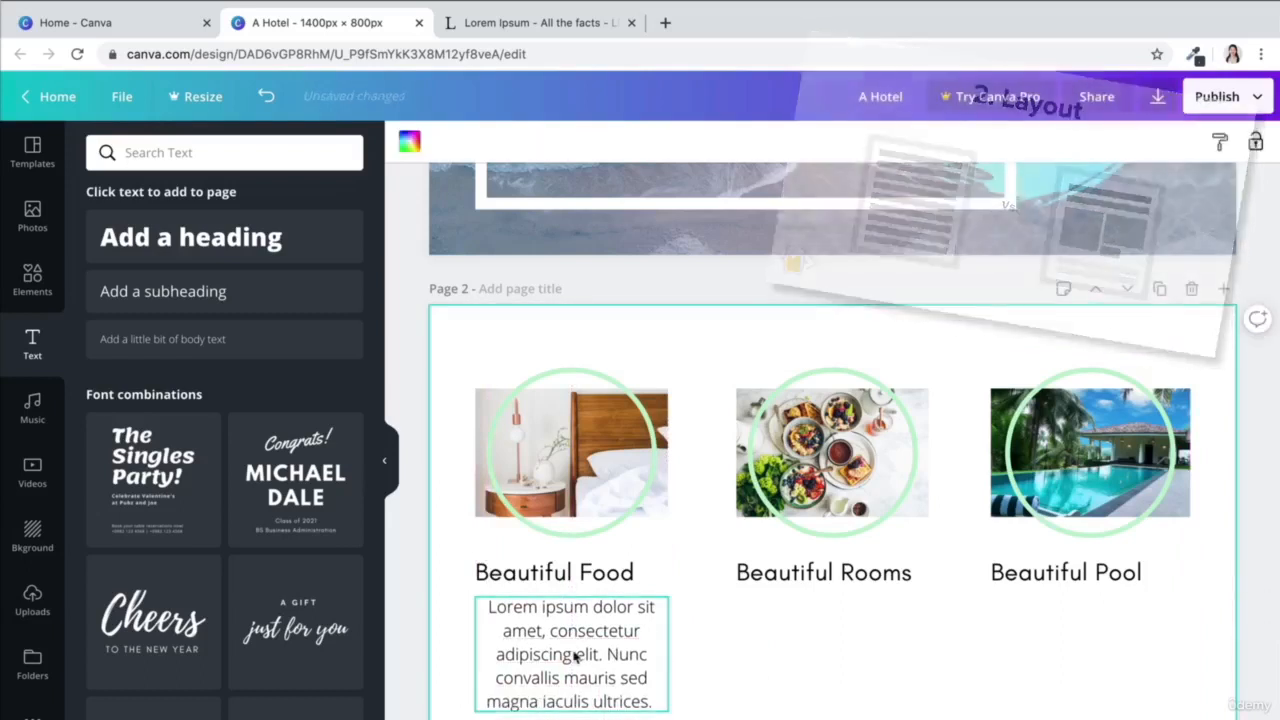
click(777, 145)
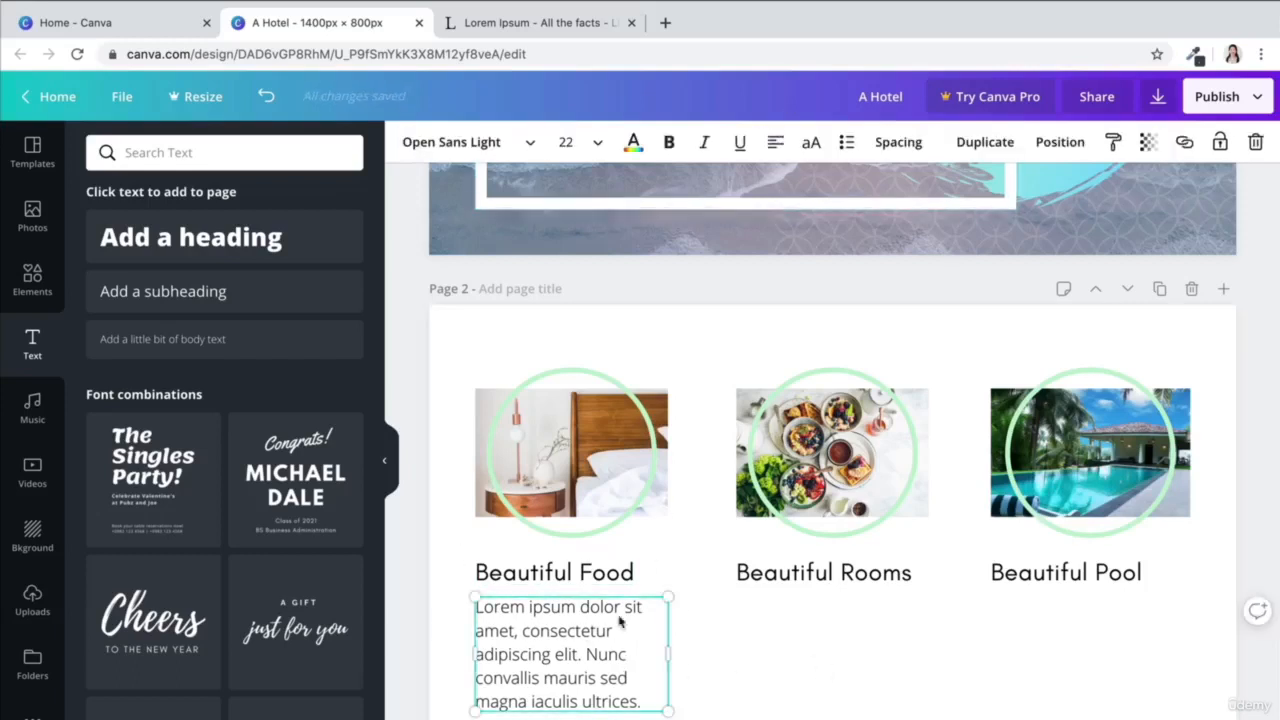
click(480, 143)
click(243, 231)
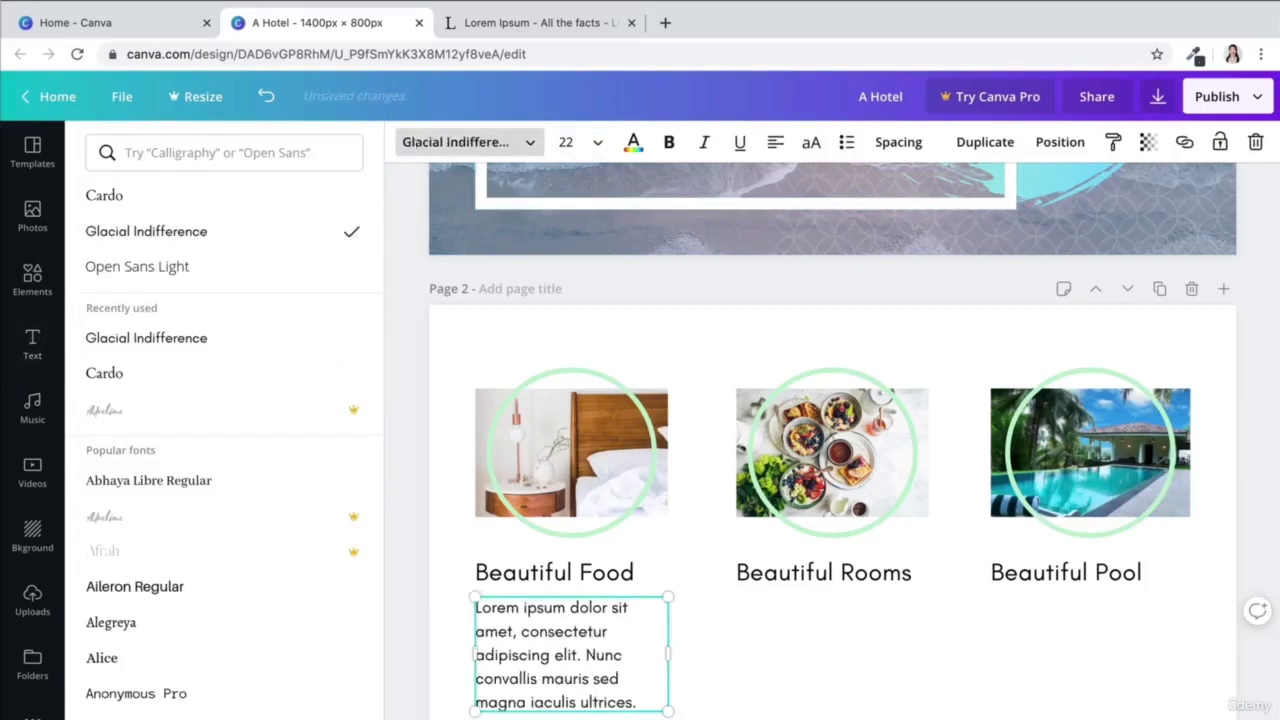
click(778, 675)
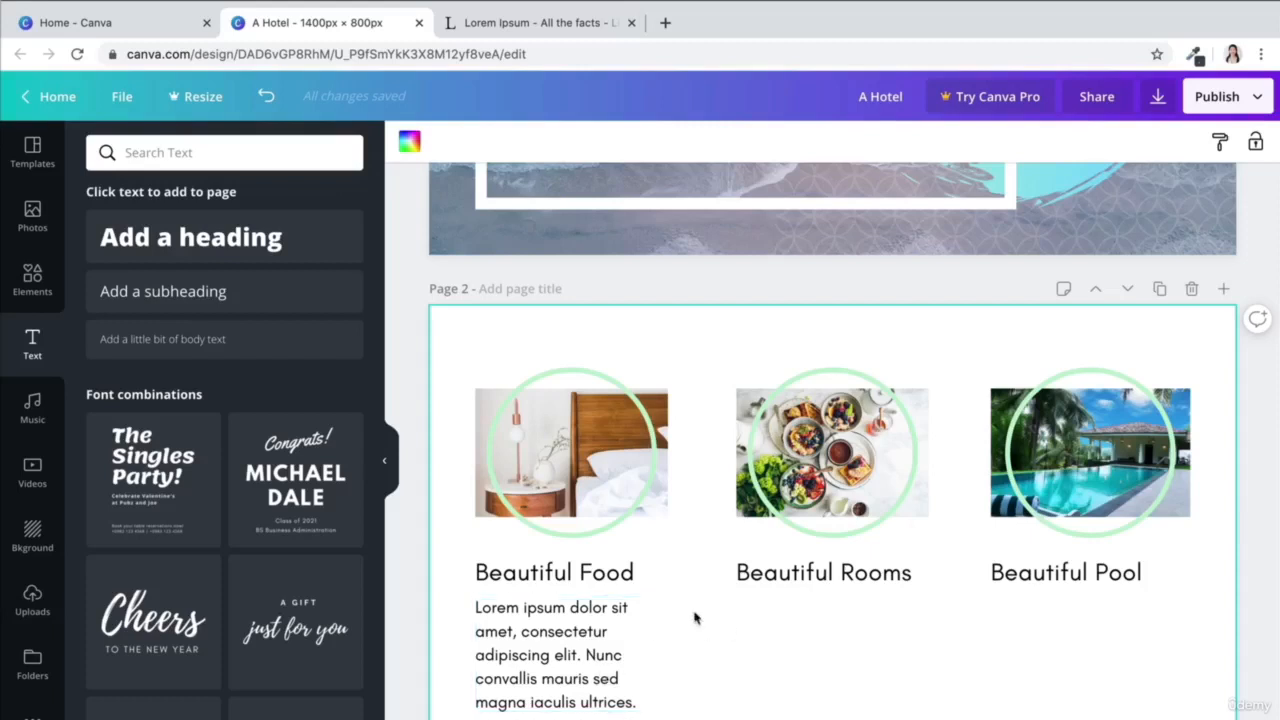
Recolour the "Beautiful Food" caption and the paragraph beneath it to the same medium-dark grey from the default colours.
click(561, 572)
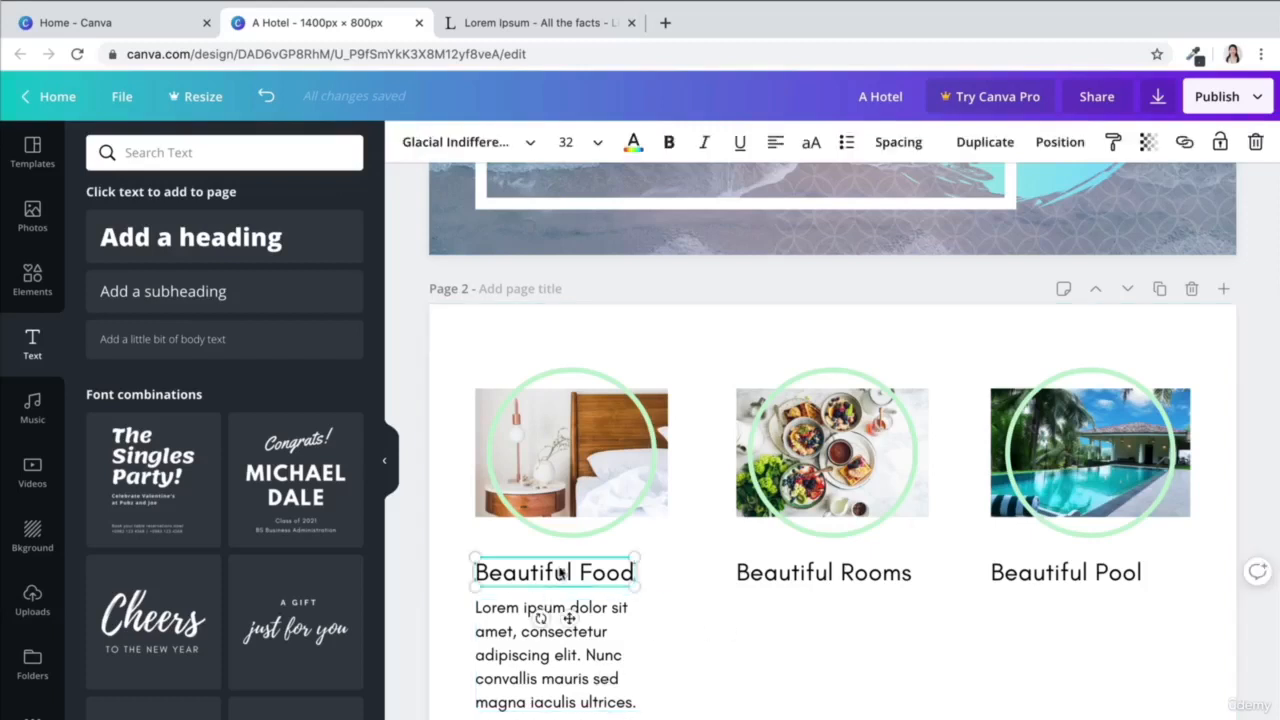
click(632, 145)
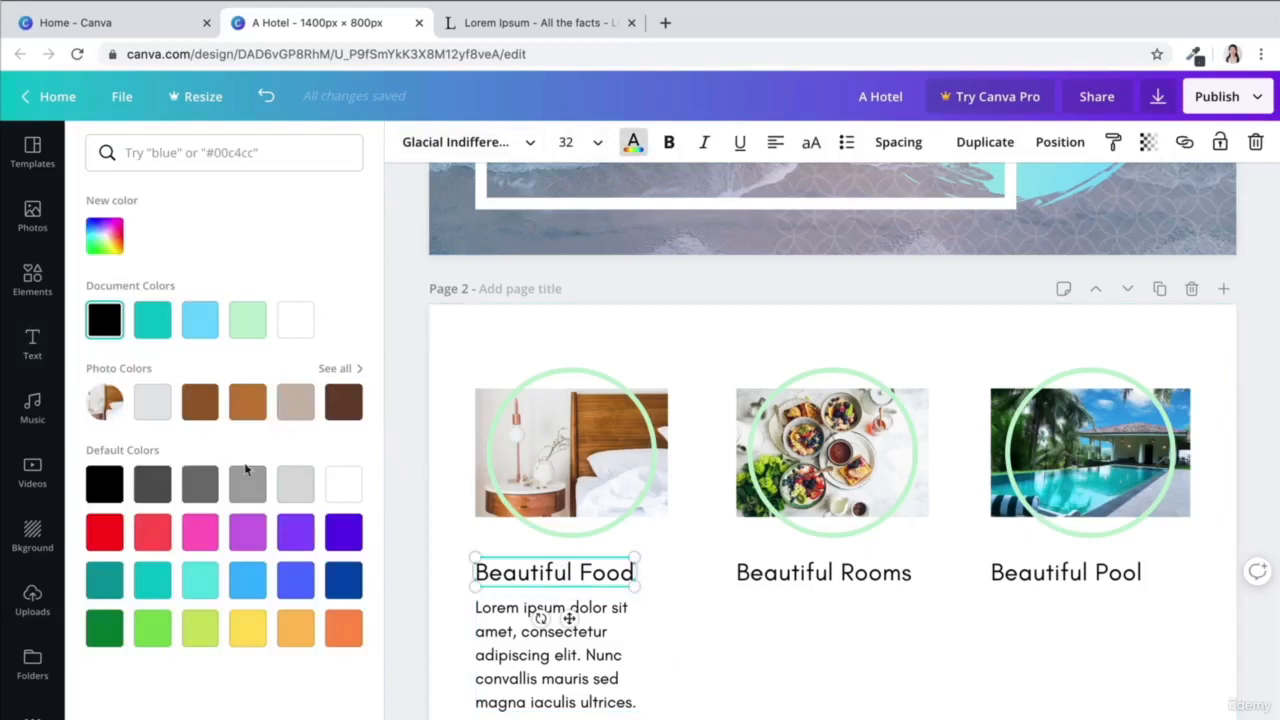
click(197, 481)
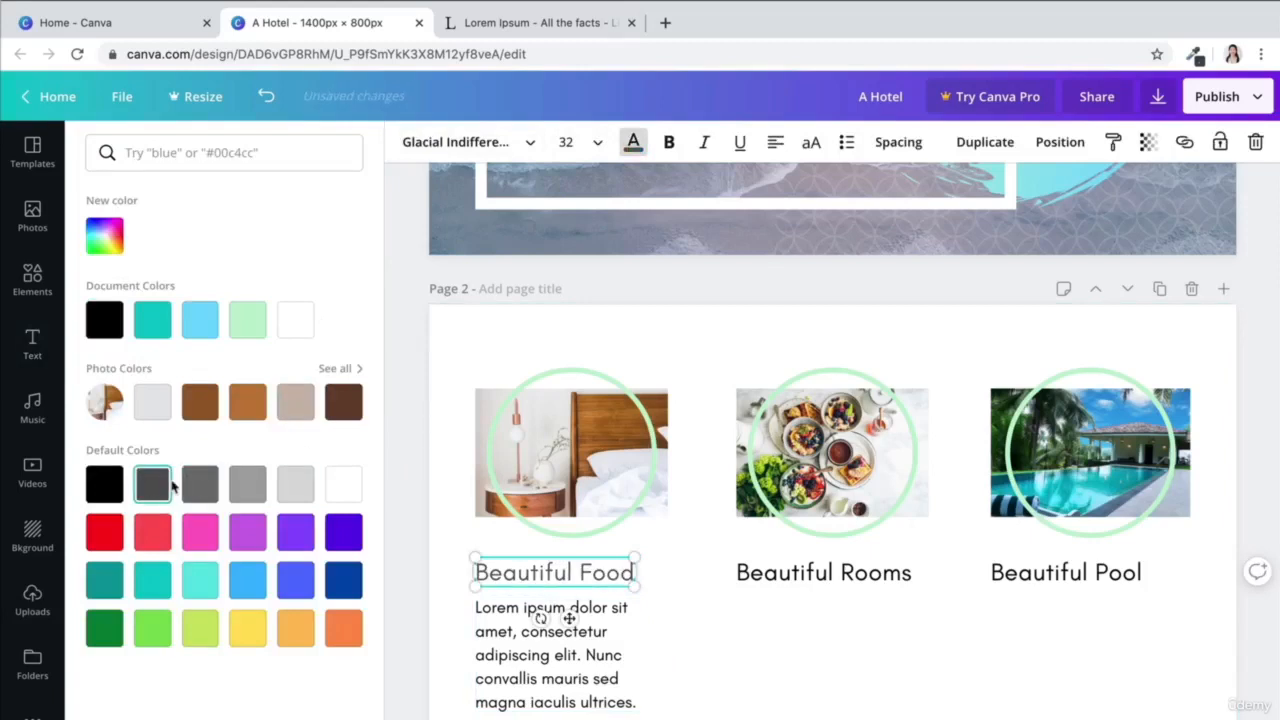
key(Tab)
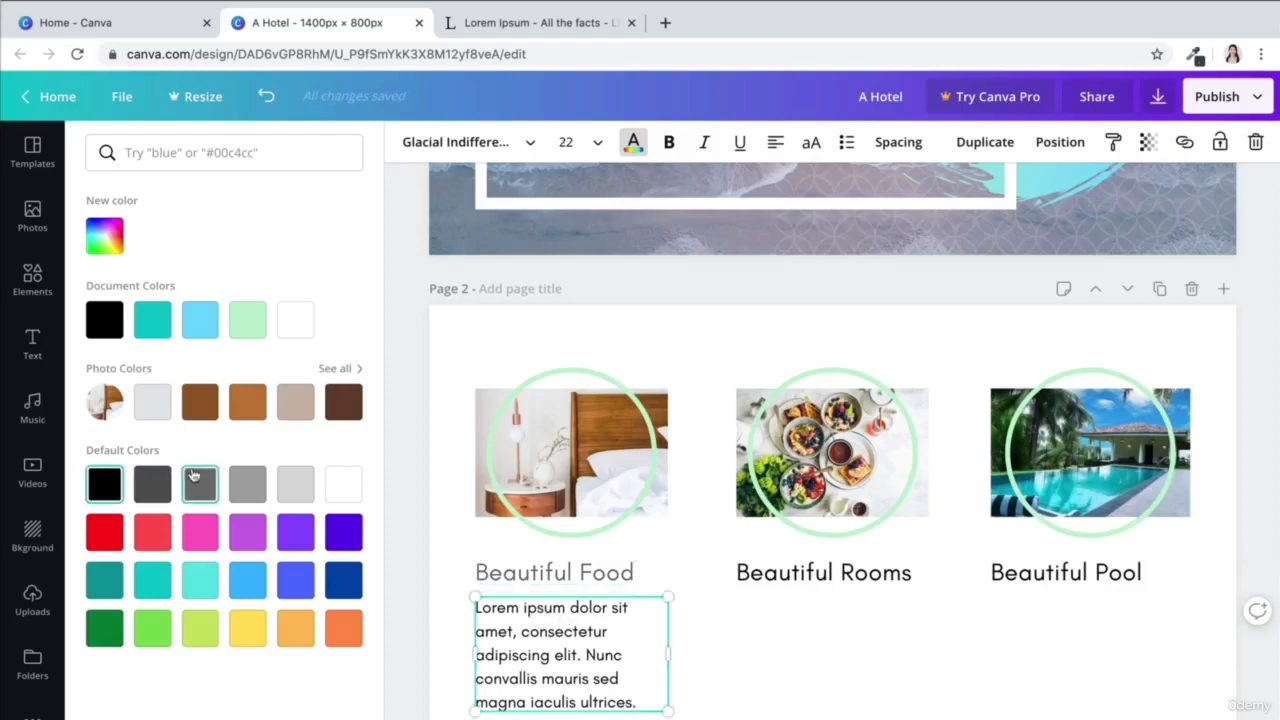
click(197, 481)
key(Escape)
click(771, 671)
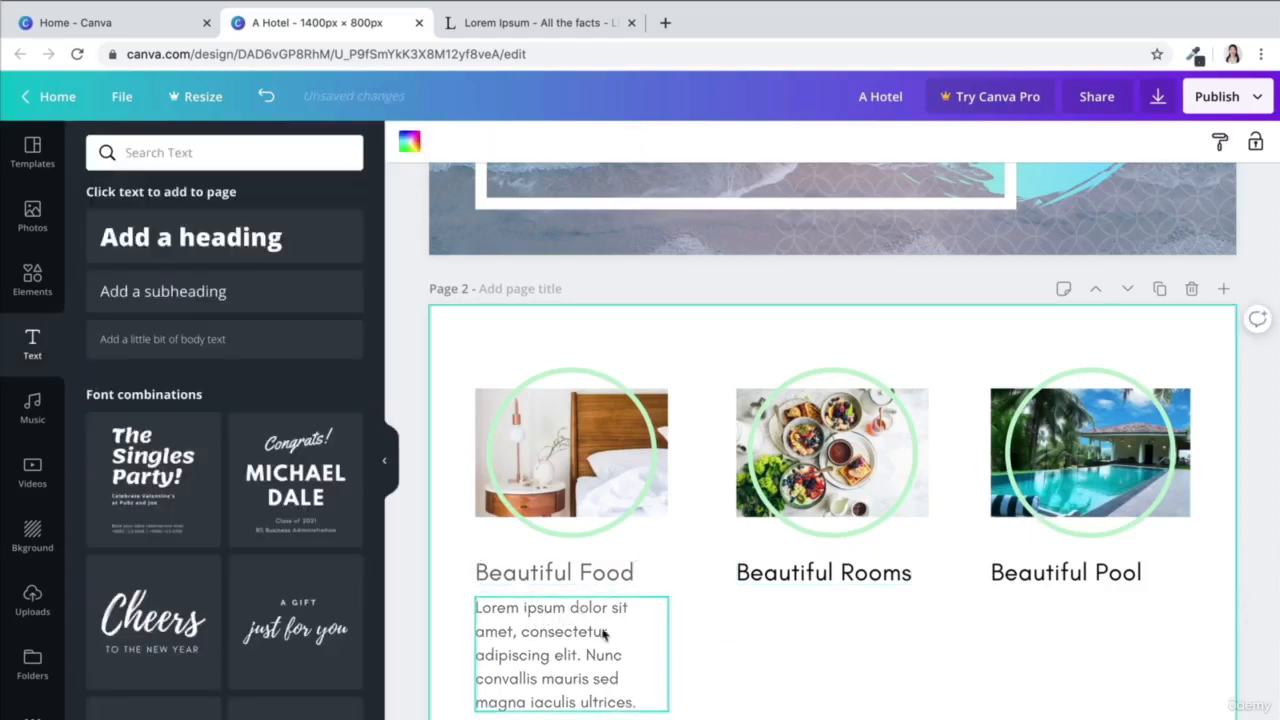
Duplicate the grey paragraph twice and align the copies beneath "Beautiful Rooms" and "Beautiful Pool" at the same height.
click(577, 660)
key(ctrl+d)
drag(586, 657, 828, 640)
click(571, 649)
key(ctrl+d)
drag(571, 649, 1071, 634)
click(1174, 532)
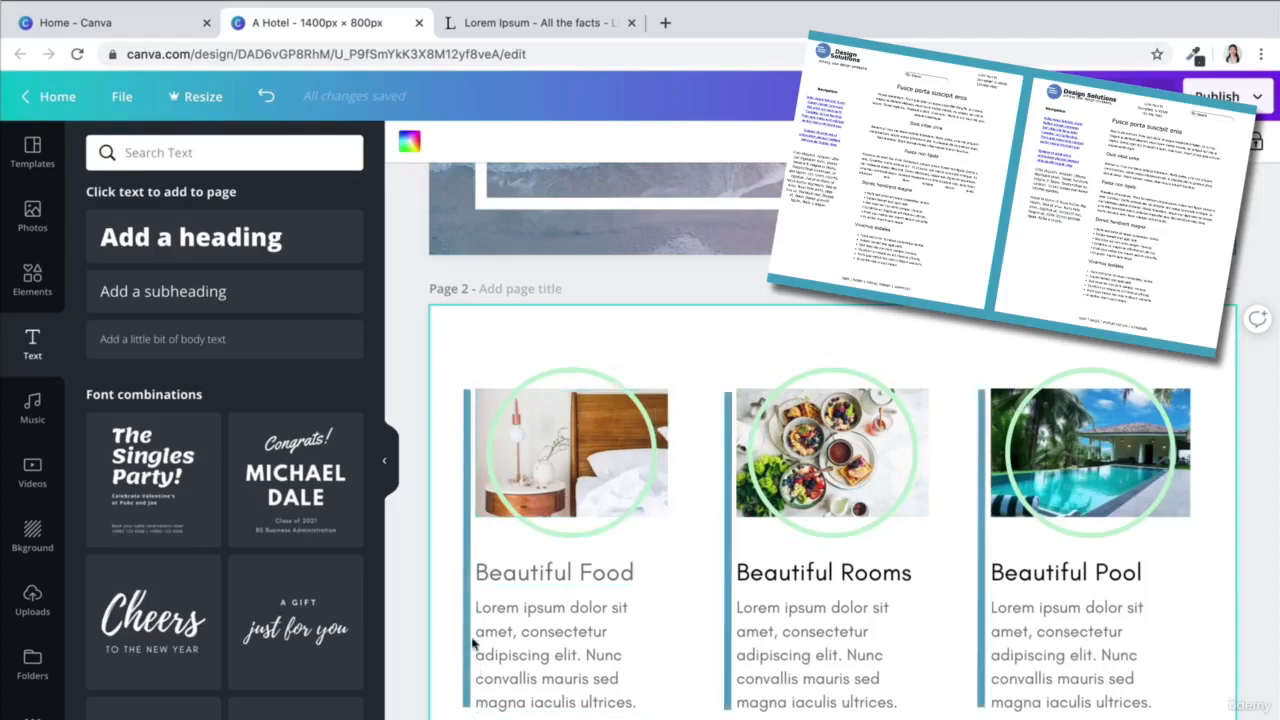
Recolour the "Beautiful Rooms" and "Beautiful Pool" captions with the document's grey to match "Beautiful Food".
click(823, 572)
click(633, 142)
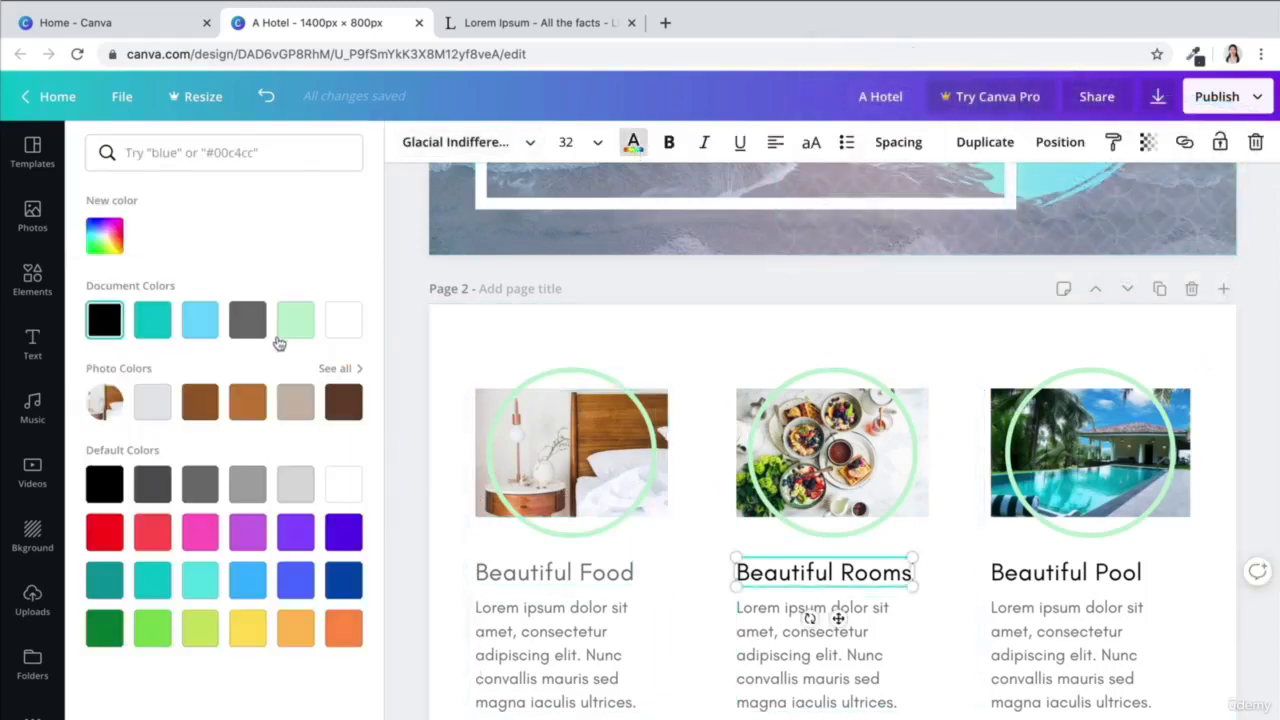
click(245, 318)
click(1024, 578)
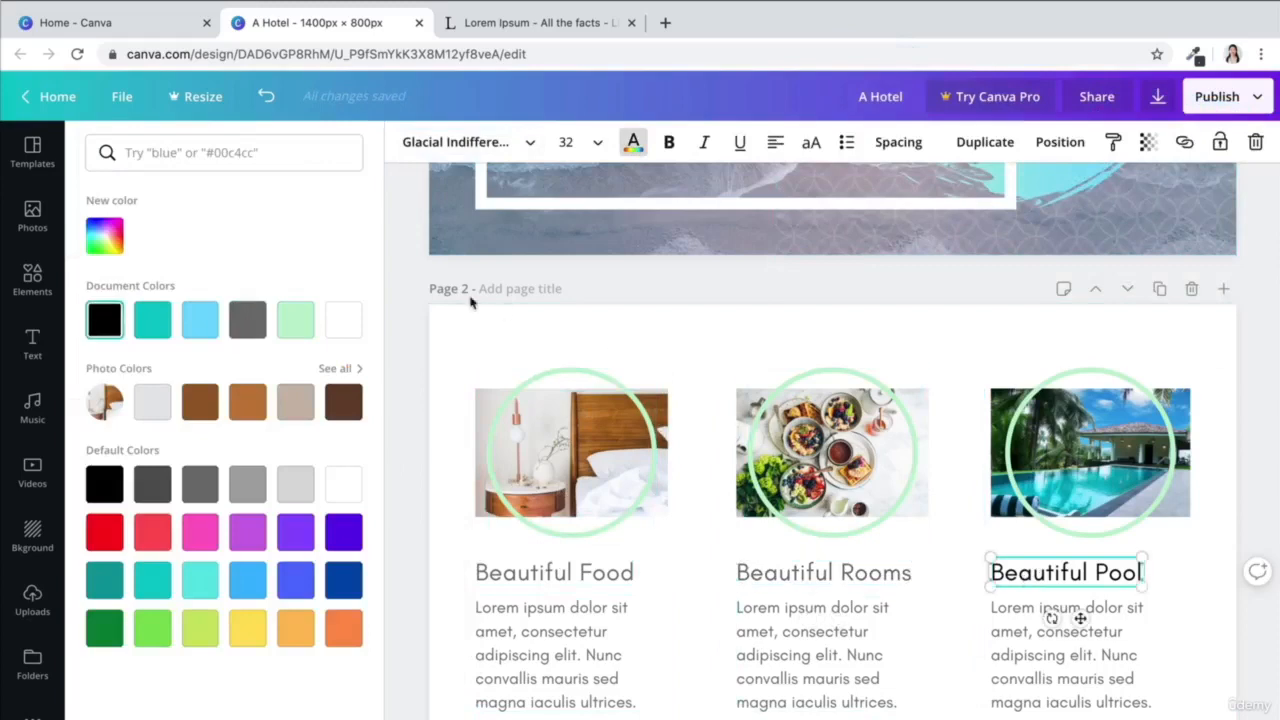
click(248, 316)
click(1011, 700)
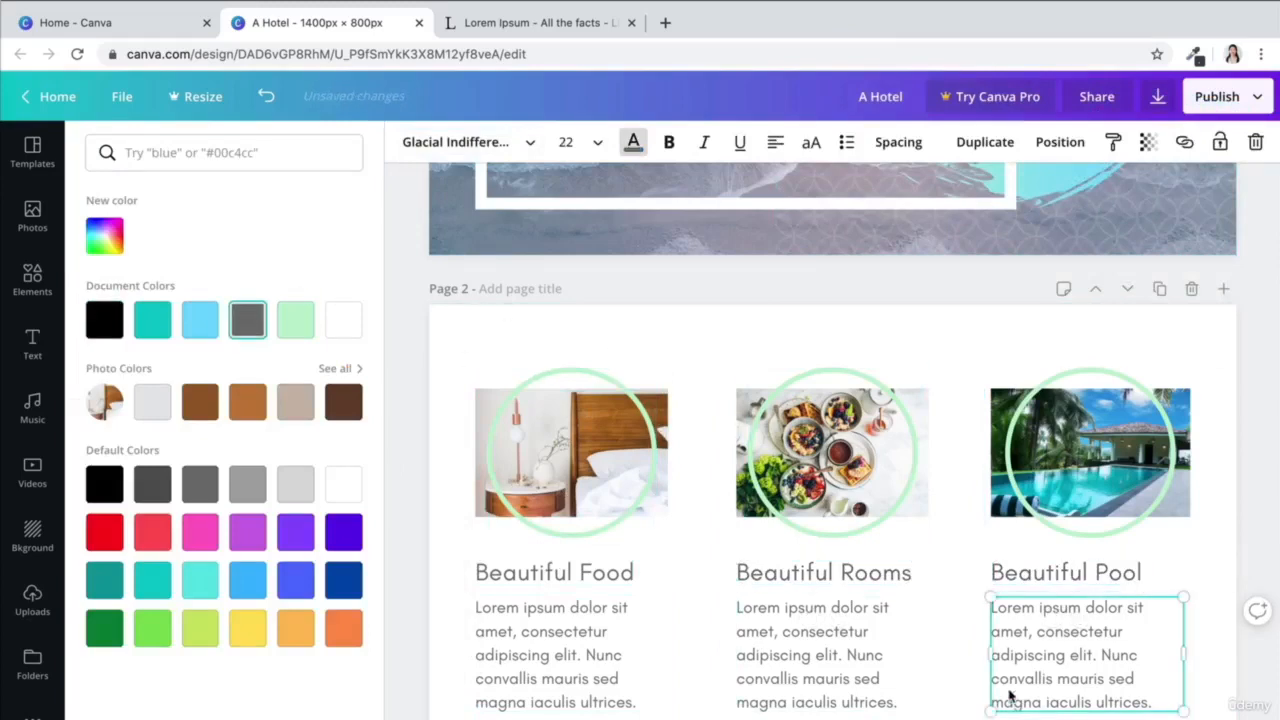
scroll(708, 408, down, 3)
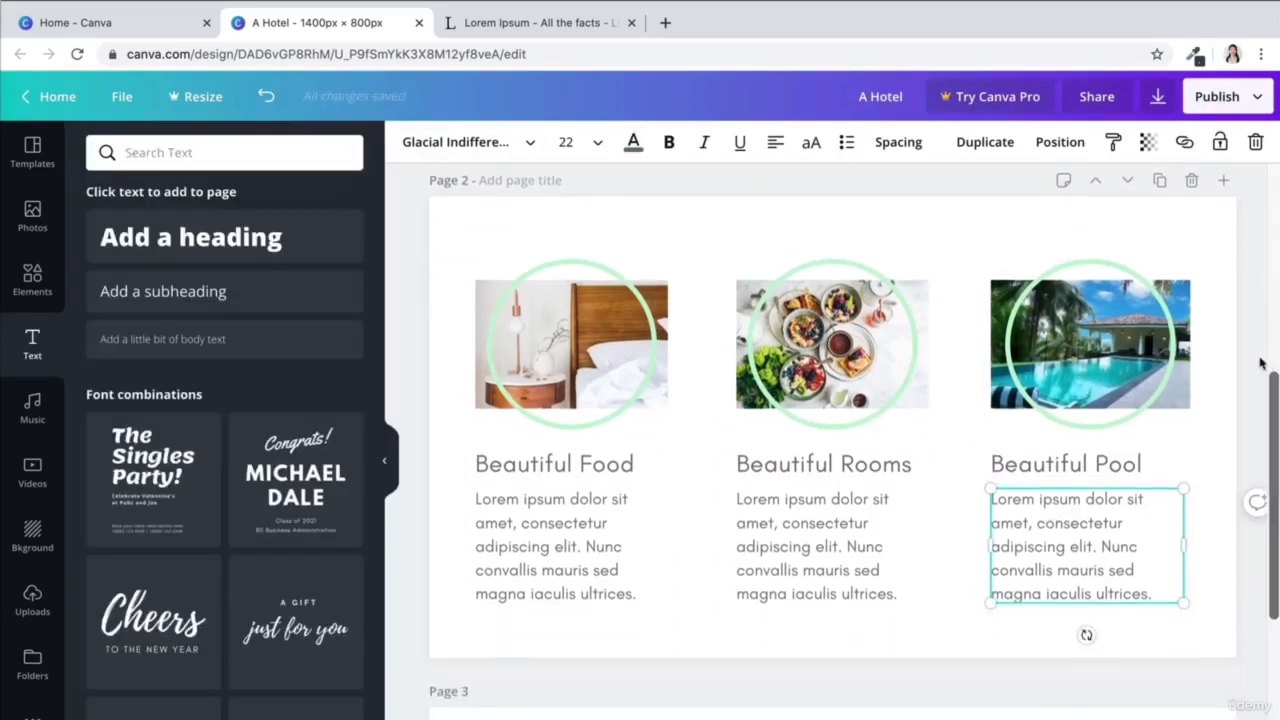
click(1249, 360)
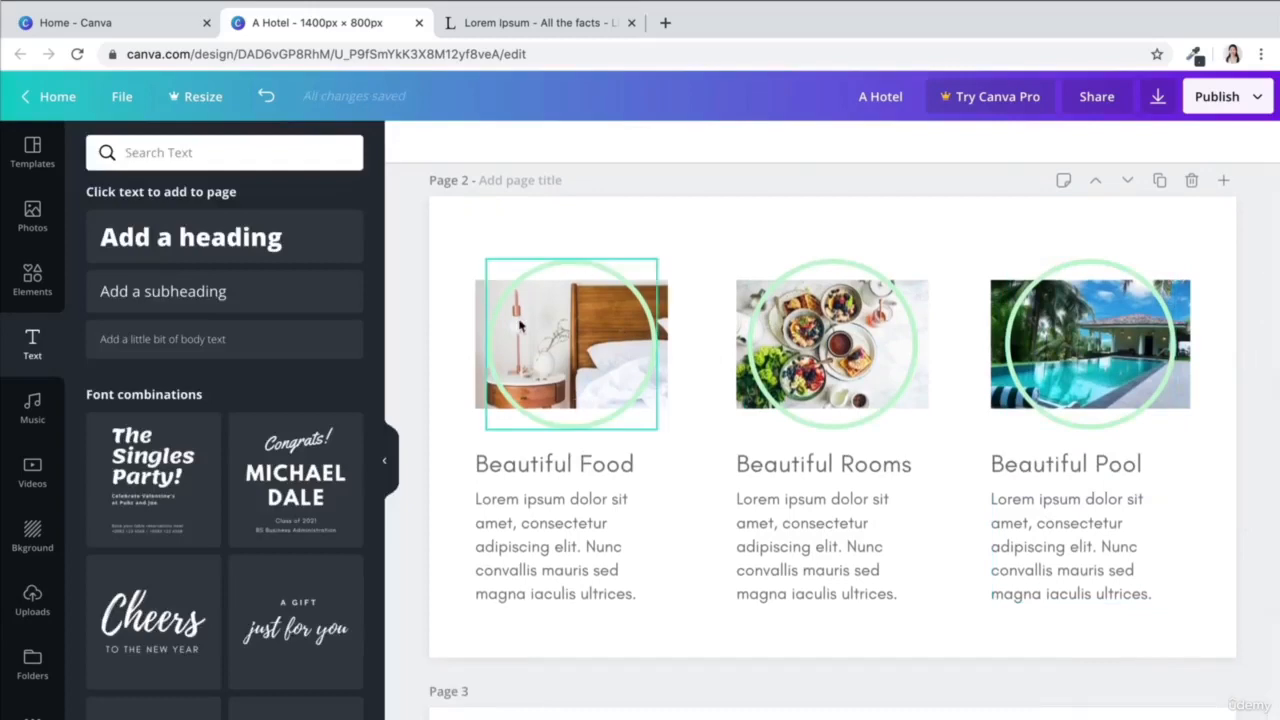
Review the cover and the circled-photo page, comparing the size and emphasis of the title, captions and paragraphs.
scroll(701, 376, up, 4)
scroll(634, 457, up, 2)
scroll(623, 500, down, 5)
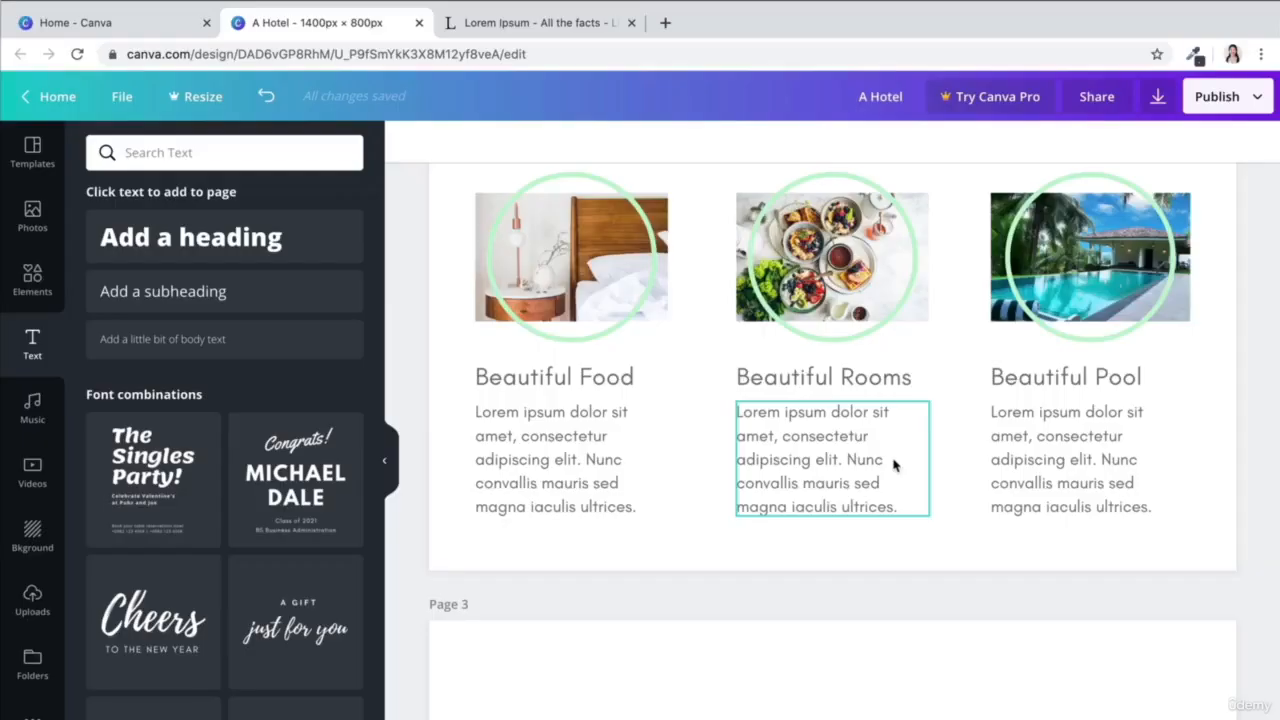
scroll(894, 464, up, 5)
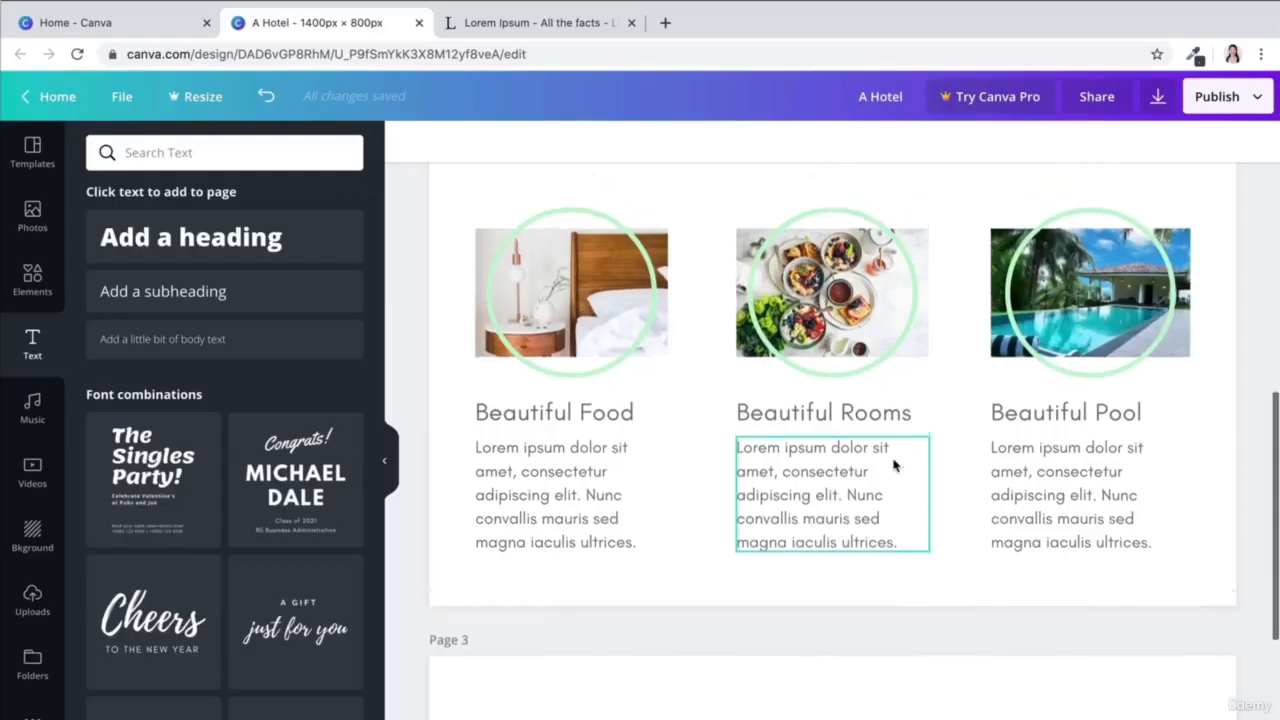
scroll(894, 464, up, 3)
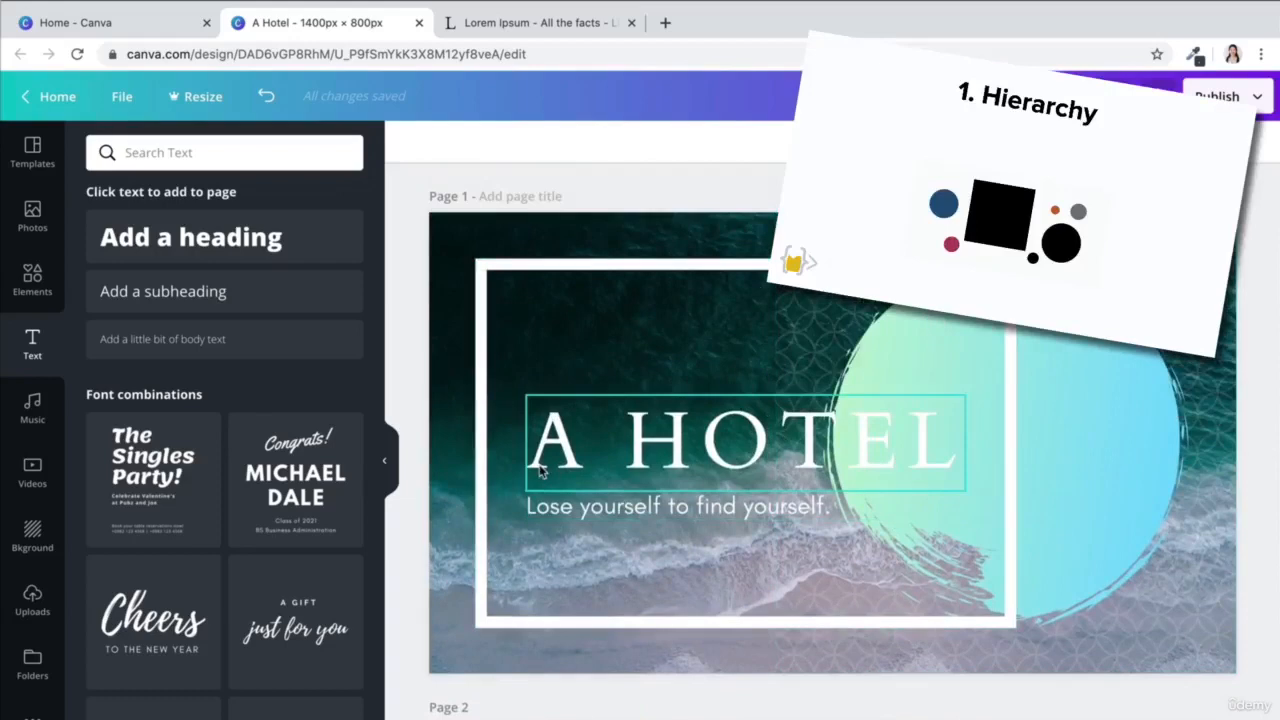
scroll(677, 497, down, 5)
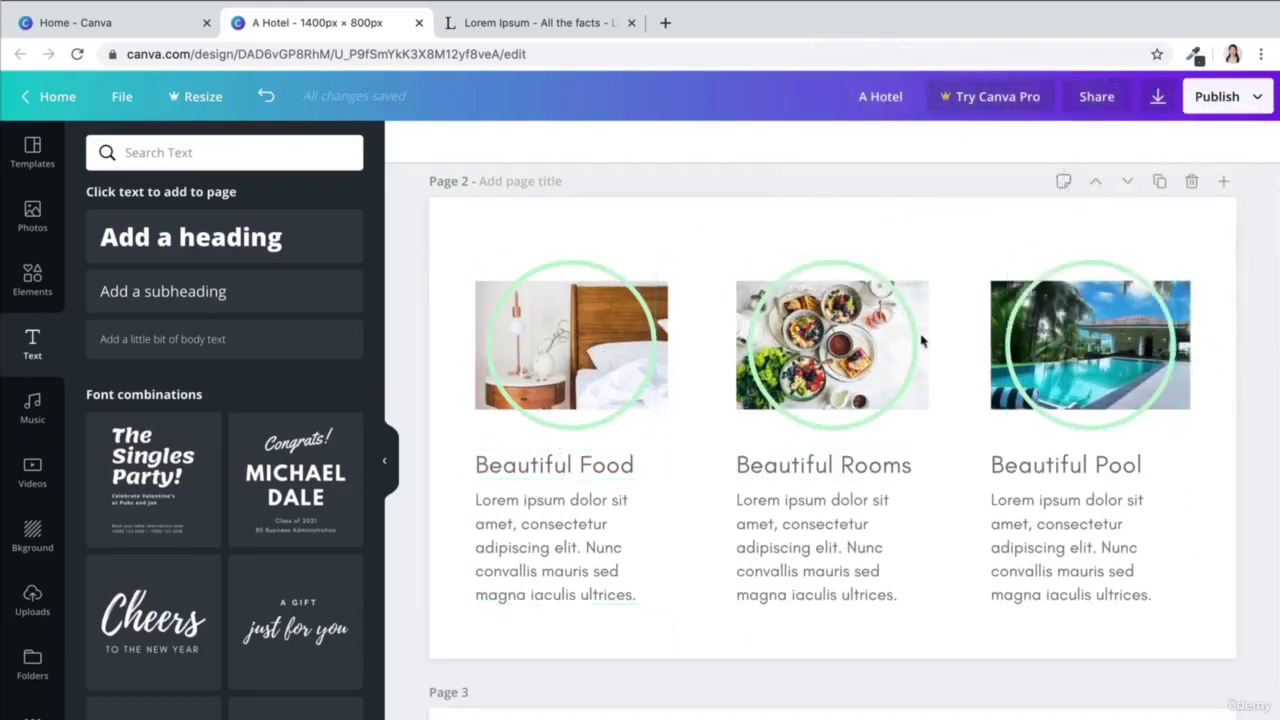
Search the photo library for "pineapple" to find a picture for the blank page 3.
scroll(790, 495, down, 5)
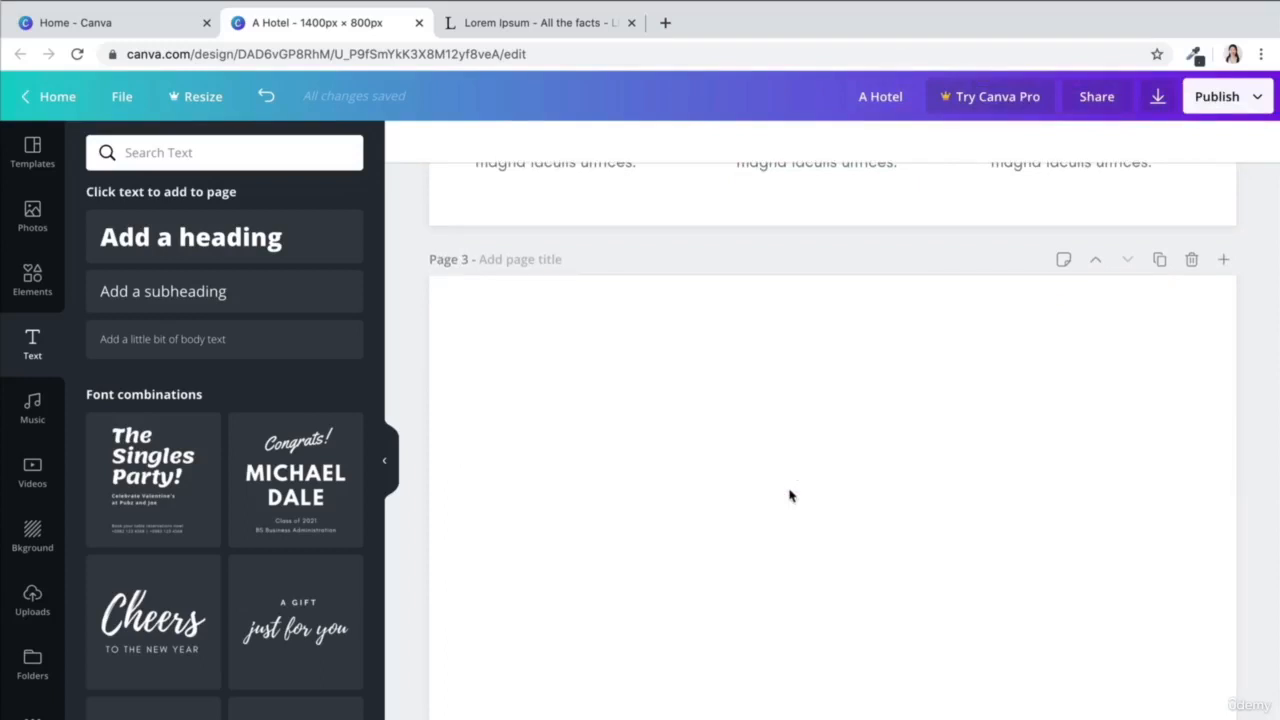
click(32, 215)
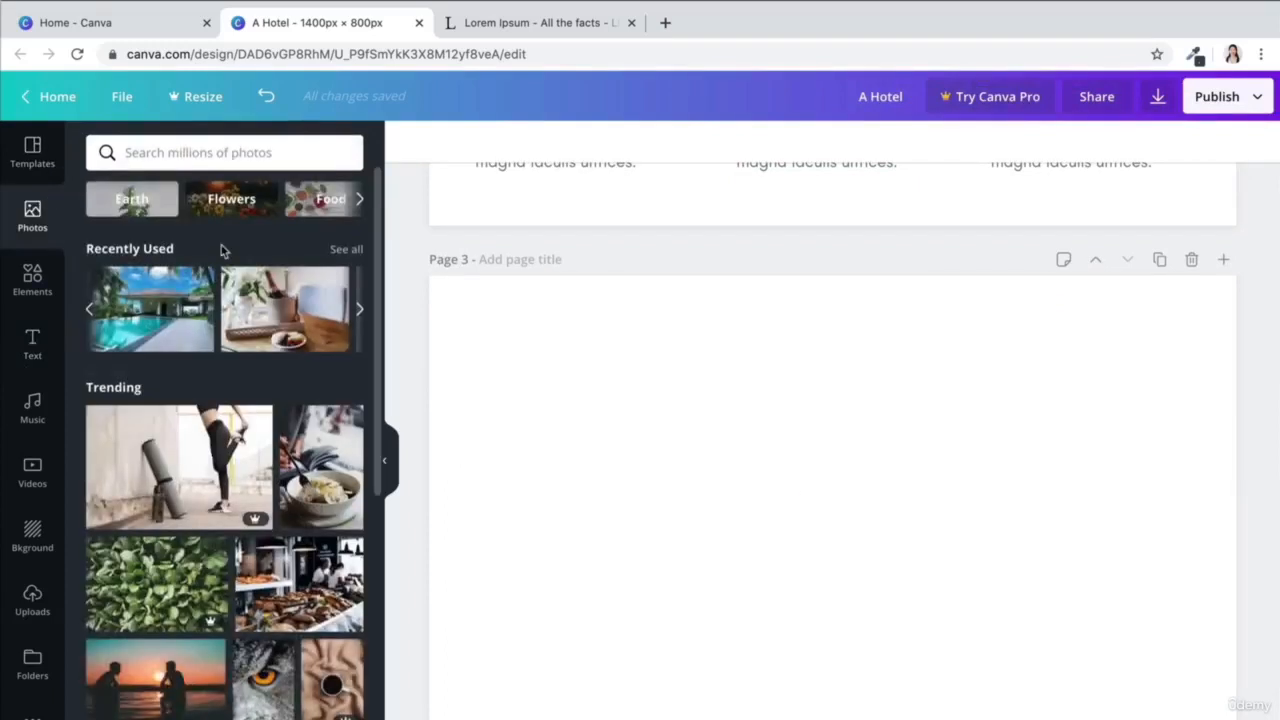
click(96, 309)
key(ctrl+z)
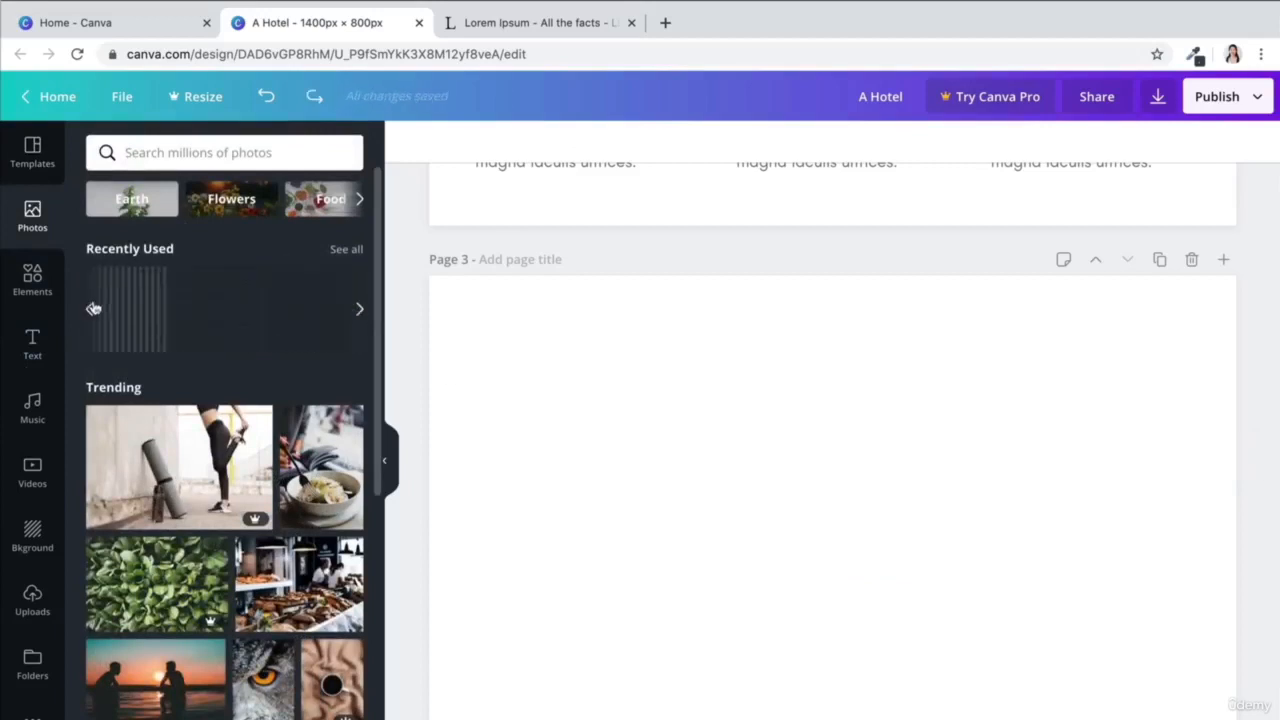
click(222, 153)
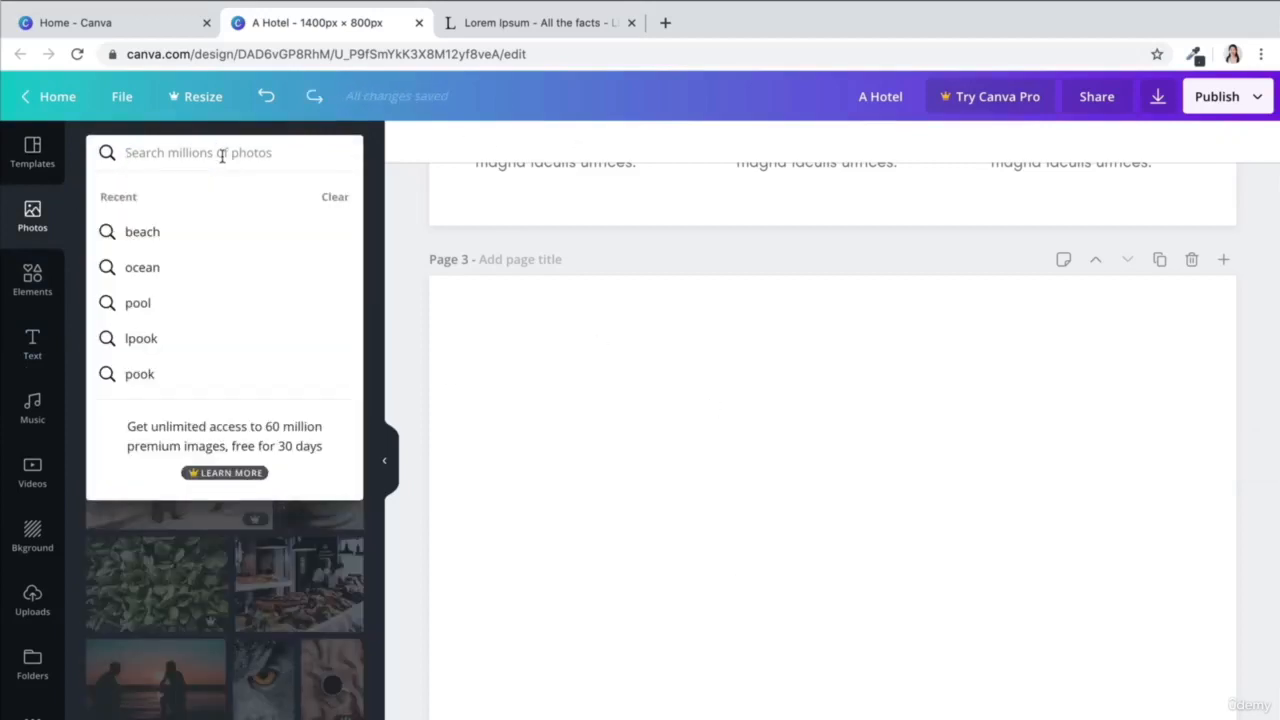
text(p)
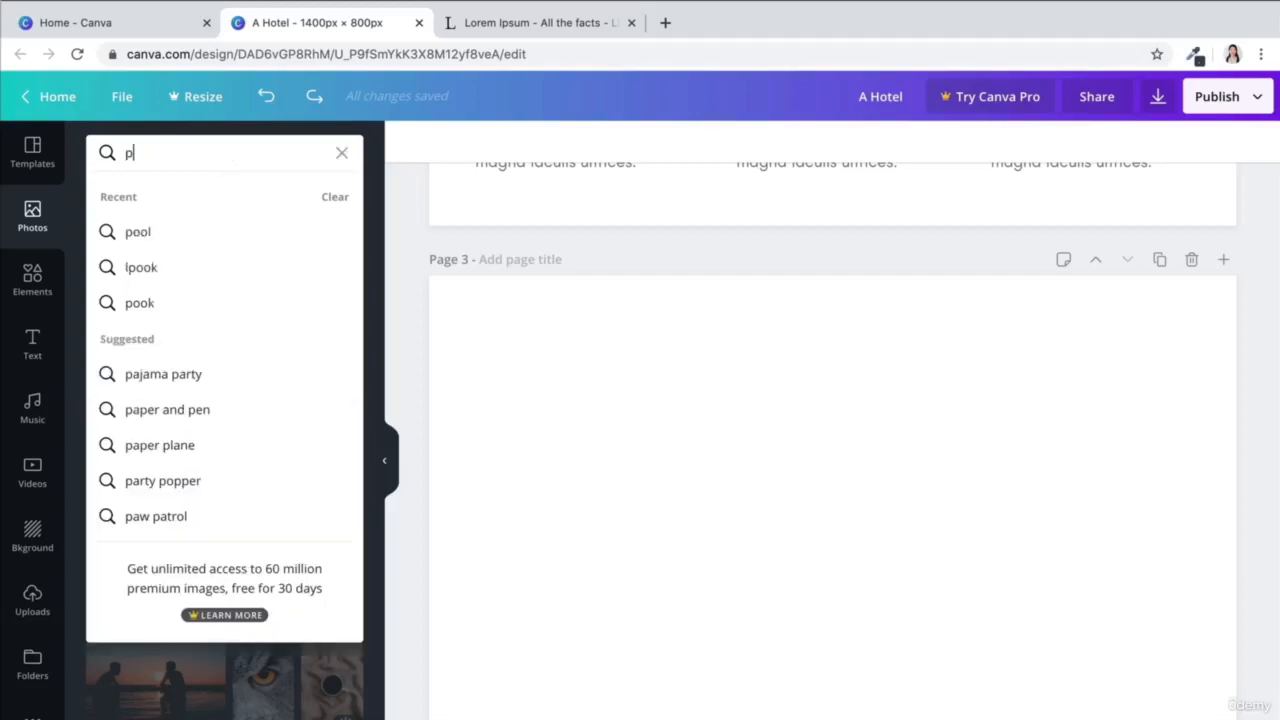
text(ine)
key(Down)
key(Down)
key(Down)
key(Down)
key(Down)
key(Down)
key(Up)
key(Return)
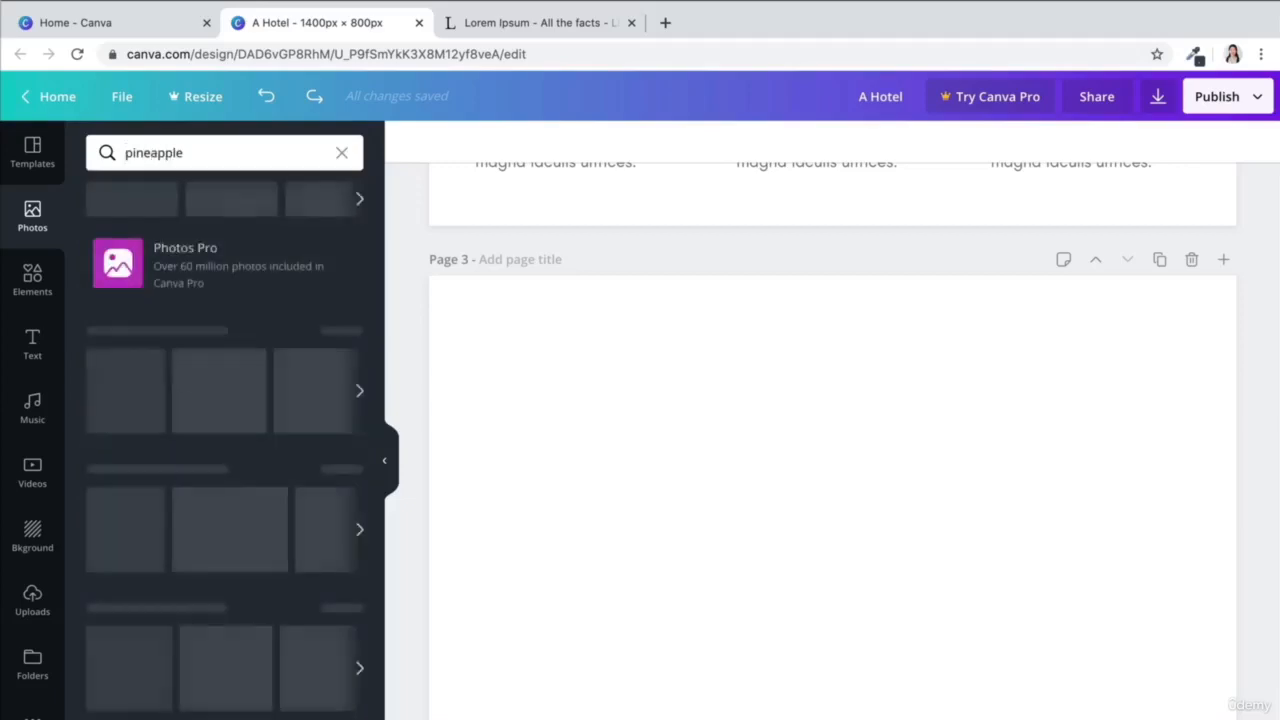
Place the photo of four pineapples against a pale pink wall on page 3 and enlarge it to cover the page.
scroll(260, 380, down, 10)
drag(197, 403, 600, 343)
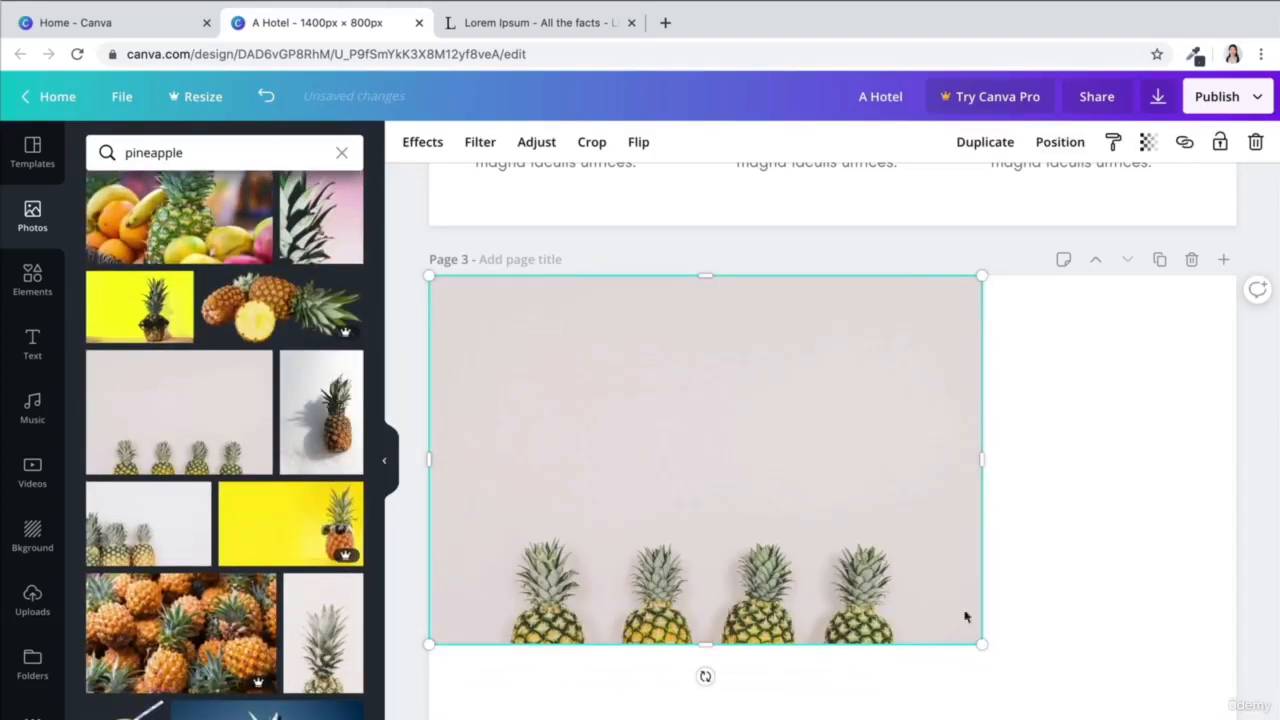
drag(986, 637, 1215, 675)
mouse_move(1220, 550)
mouse_down()
mouse_move(1249, 543)
mouse_move(1234, 545)
mouse_up()
drag(985, 595, 957, 517)
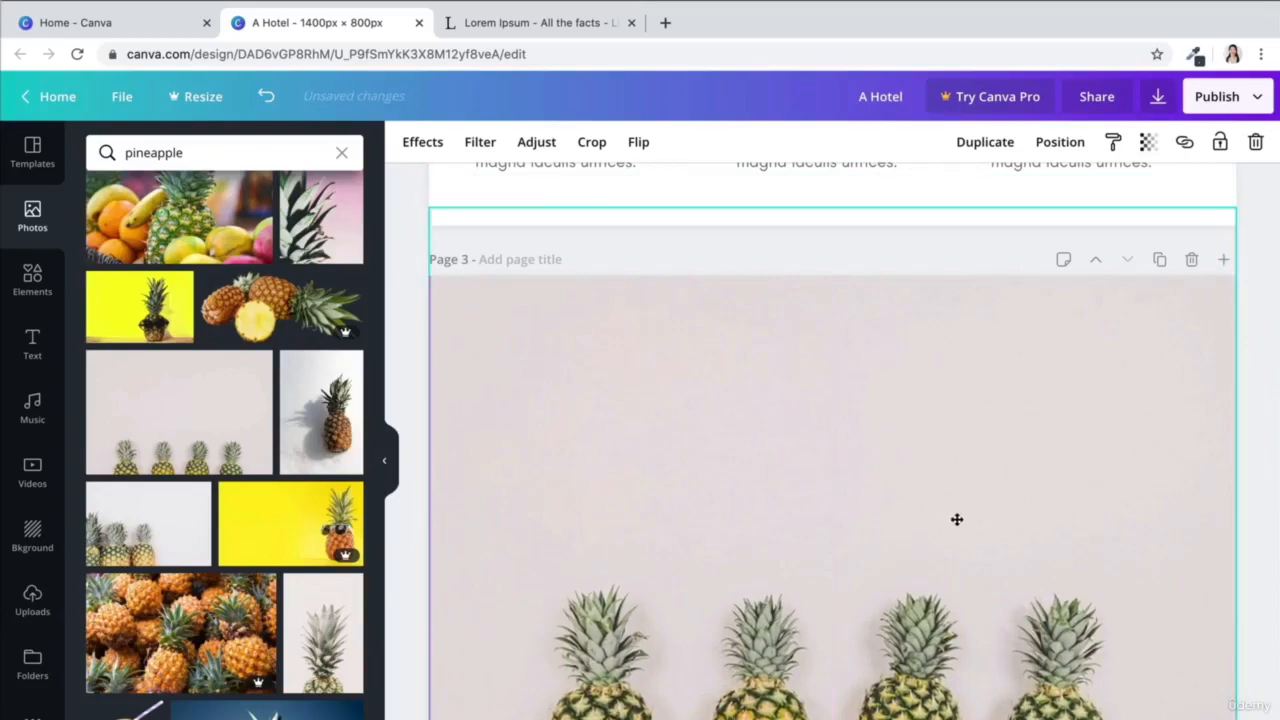
click(1267, 345)
Add a heading reading "Stay" to page 3 above the pineapples.
scroll(1052, 376, up, 10)
scroll(1052, 376, down, 10)
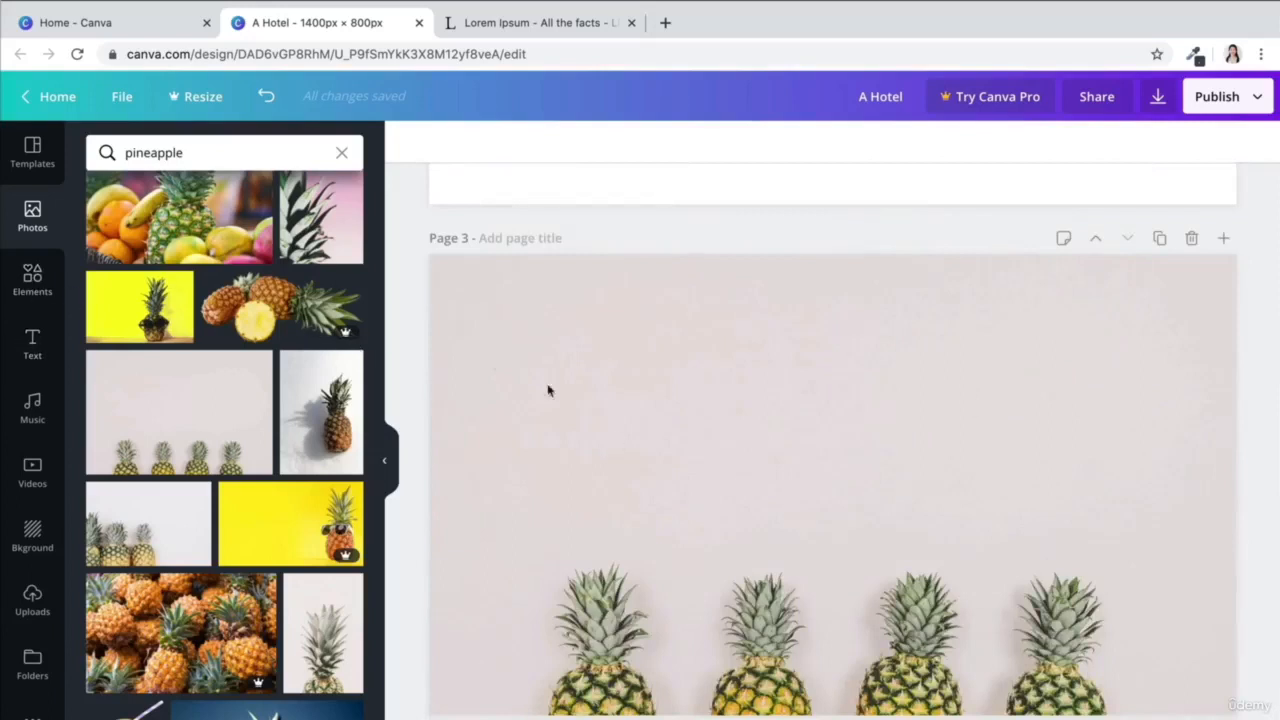
scroll(560, 405, up, 1)
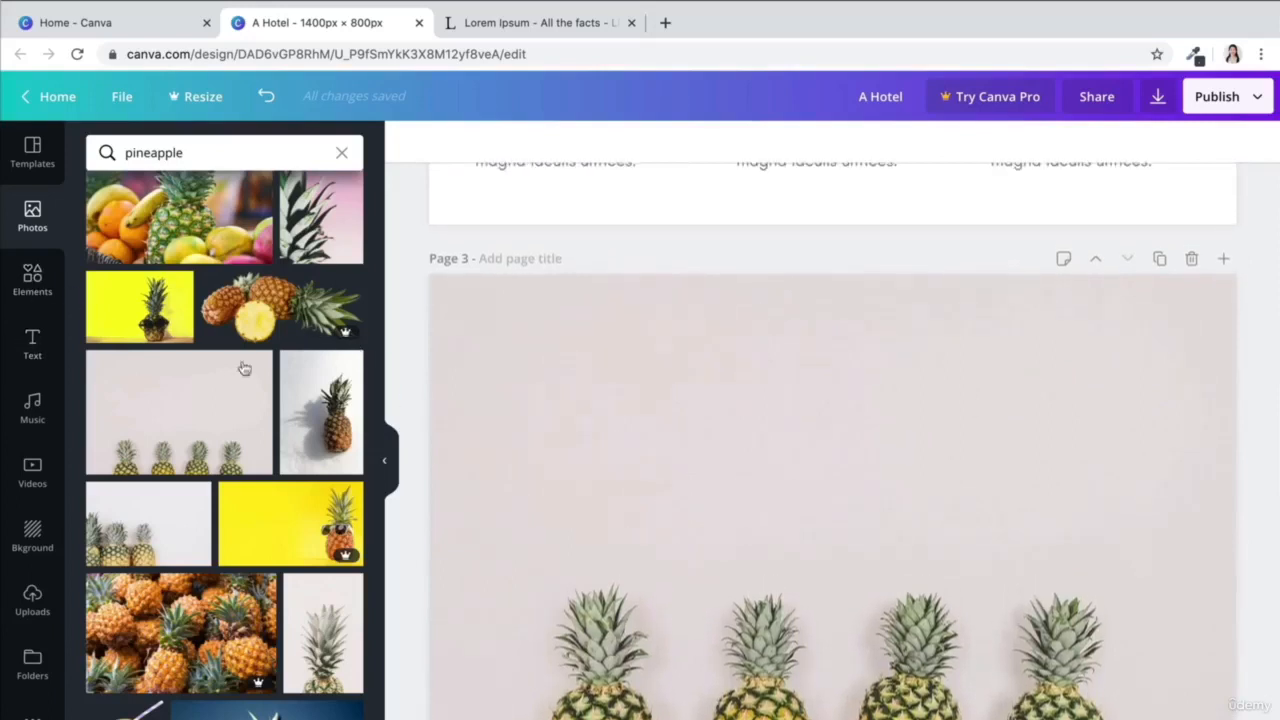
click(48, 334)
click(196, 236)
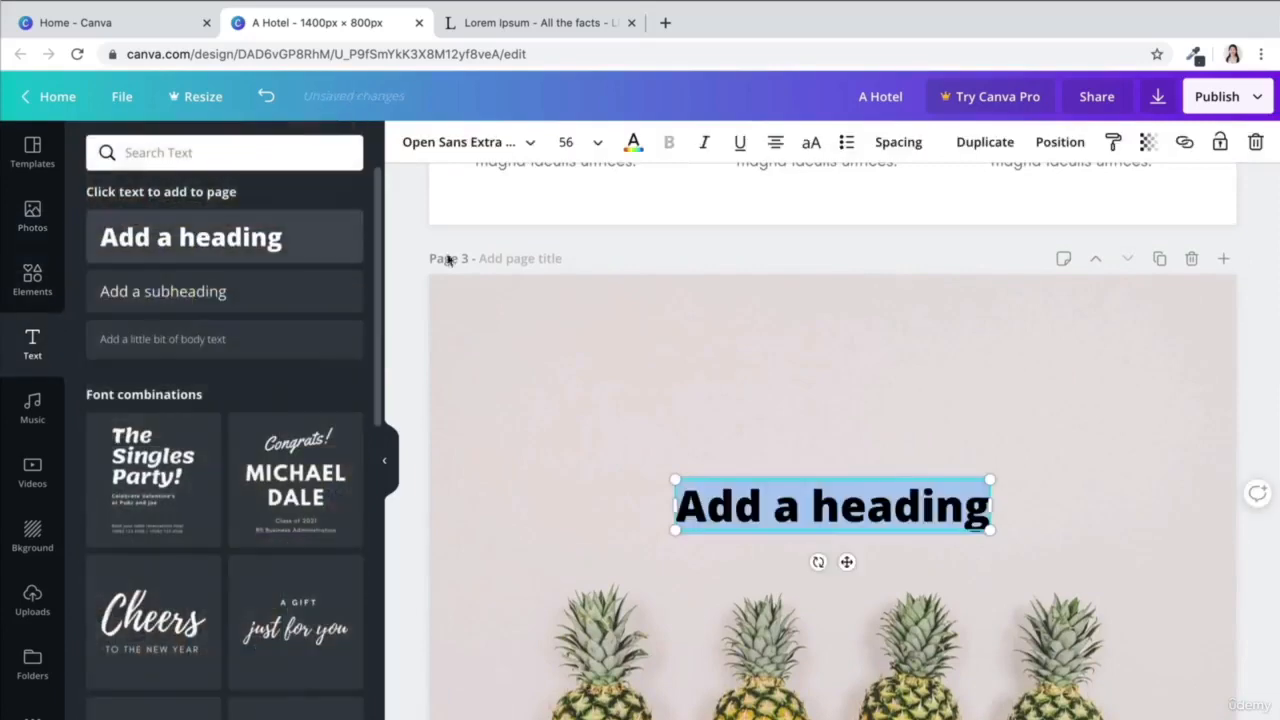
text(Stay)
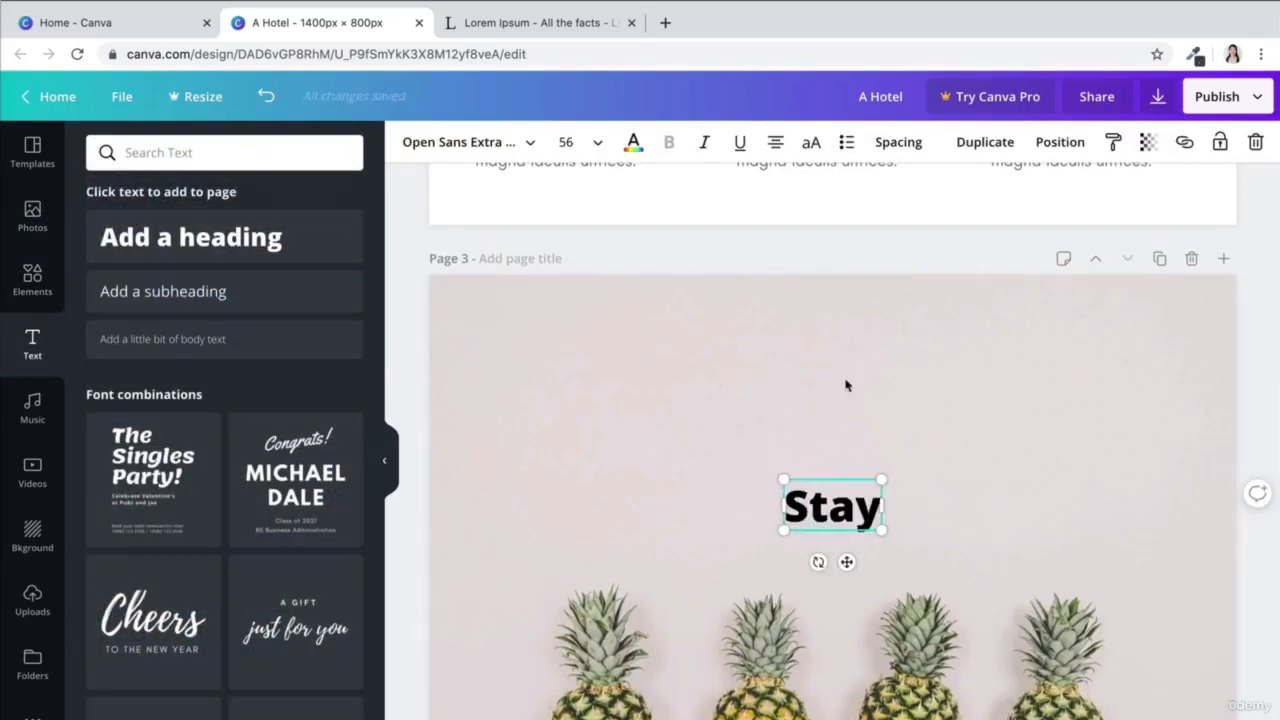
Copy the text style of the "A HOTEL" cover title onto the "Stay" heading on page 3.
scroll(845, 385, up, 10)
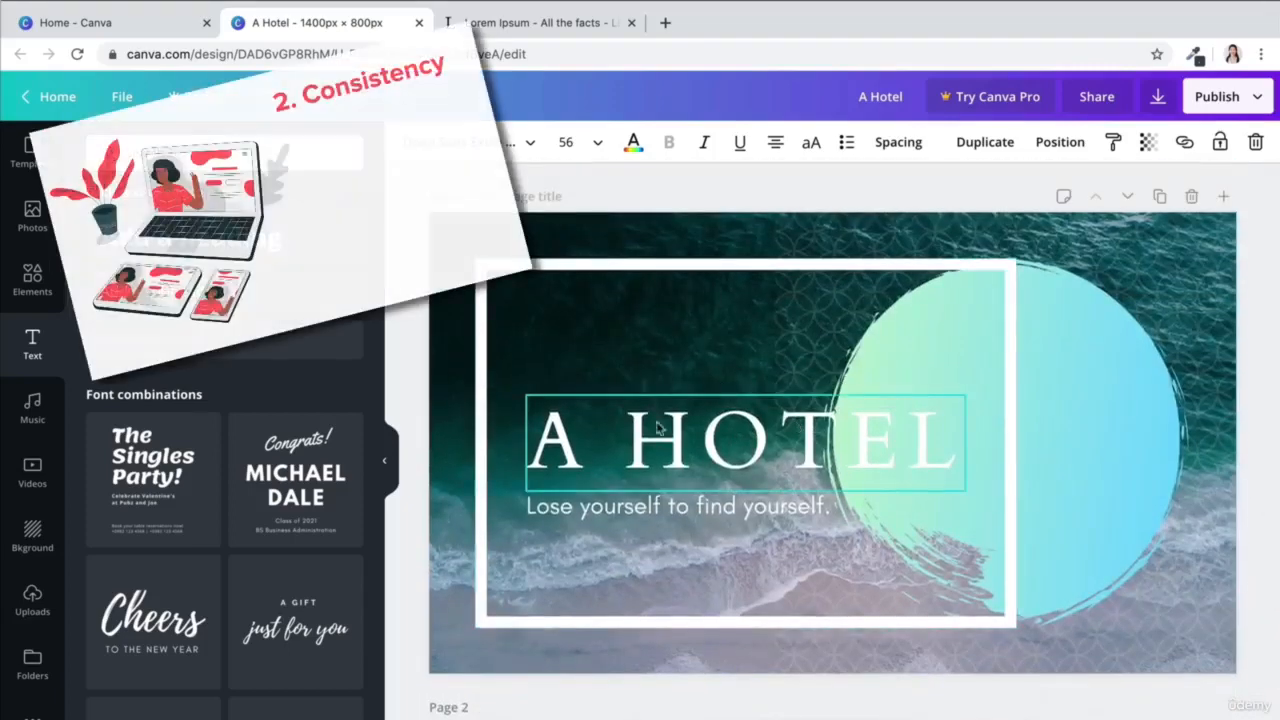
click(797, 425)
click(1113, 141)
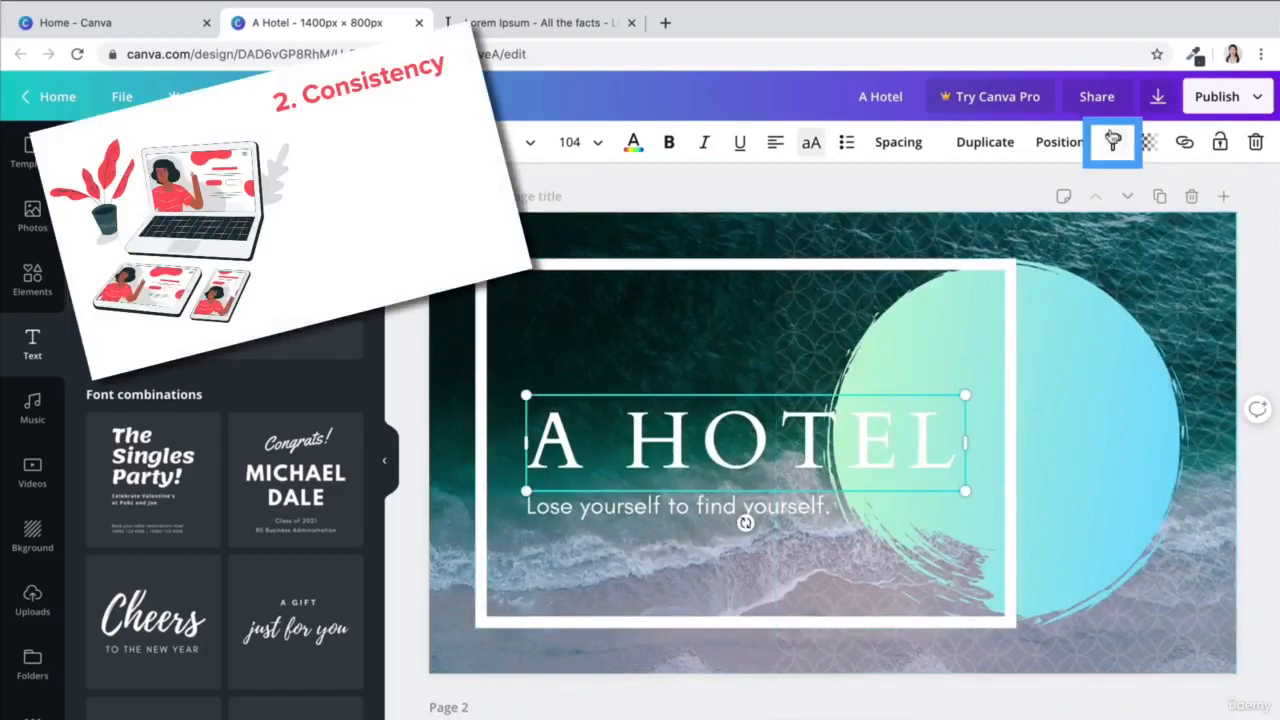
scroll(1066, 394, down, 5)
scroll(1066, 397, down, 3)
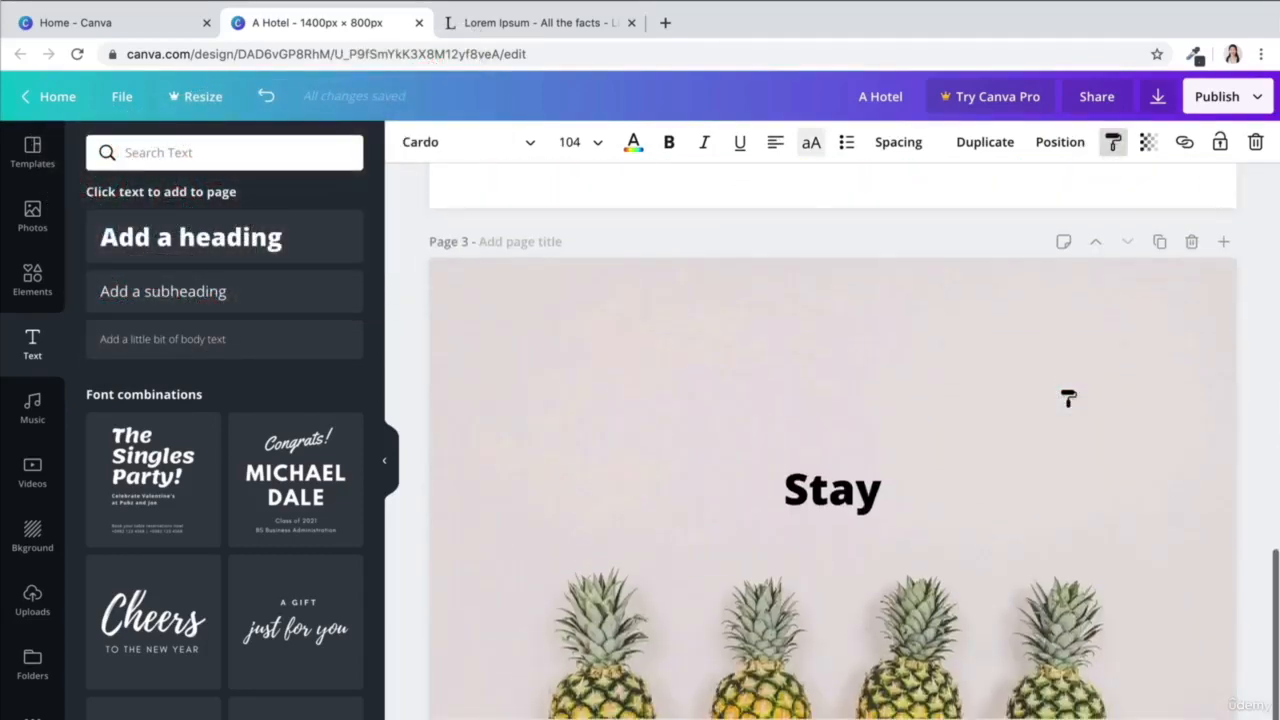
click(853, 515)
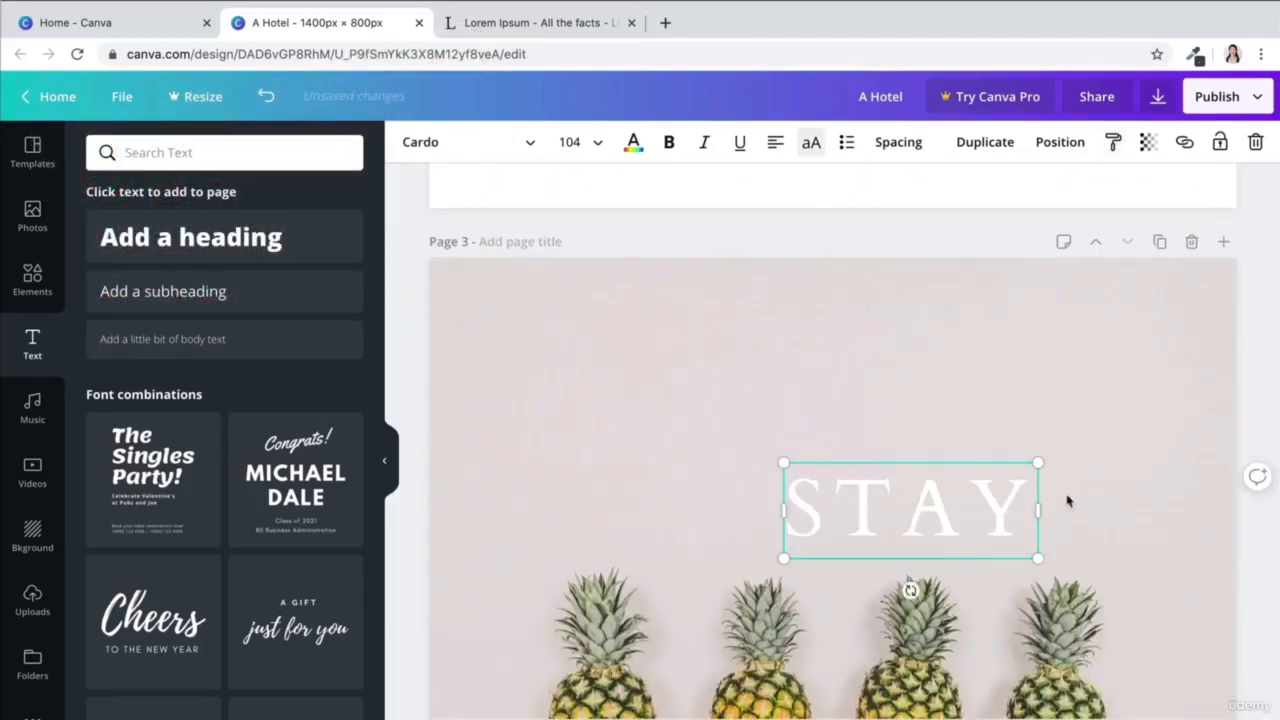
click(1111, 465)
Shrink the "STAY" heading to a font size of about 71.4 and move it to the upper-right area of page 3.
drag(1002, 496, 1000, 404)
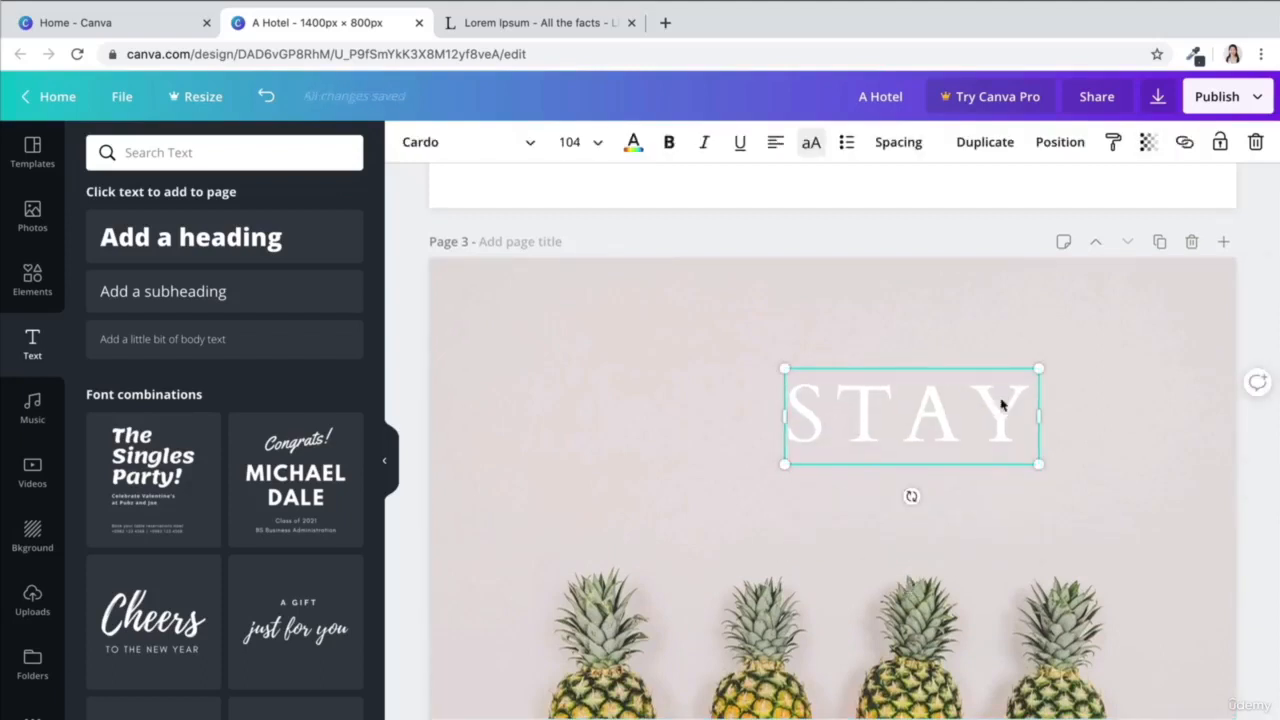
scroll(820, 382, up, 5)
scroll(820, 382, down, 4)
scroll(820, 382, down, 1)
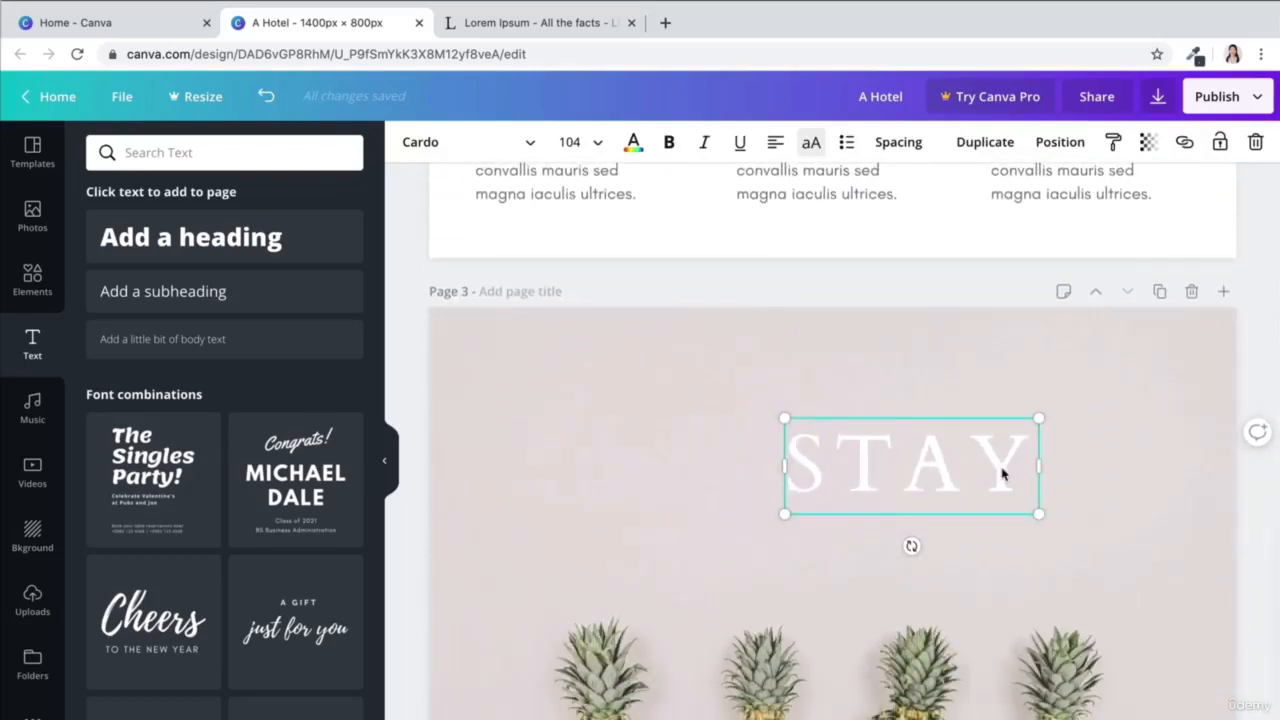
drag(1036, 510, 950, 478)
click(826, 551)
drag(839, 447, 963, 419)
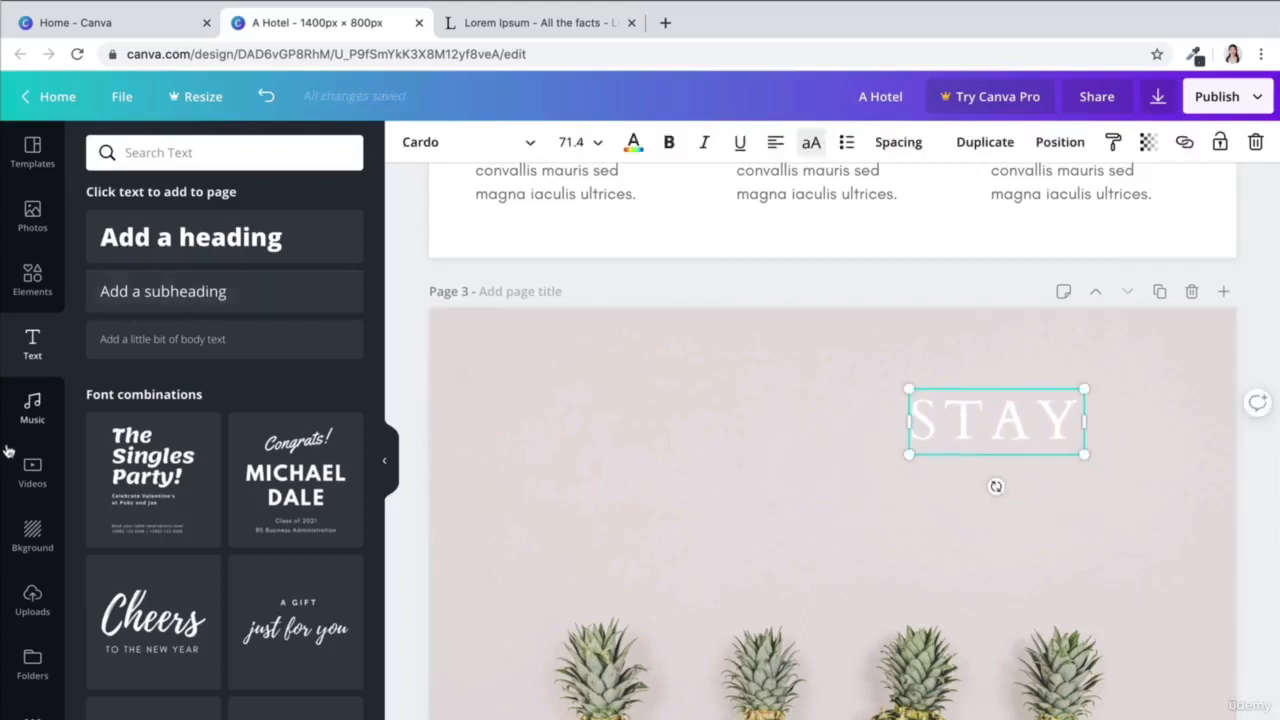
Add a hexagon outline shape to page 3 and size and position it as a frame around the "STAY" heading.
scroll(453, 366, up, 5)
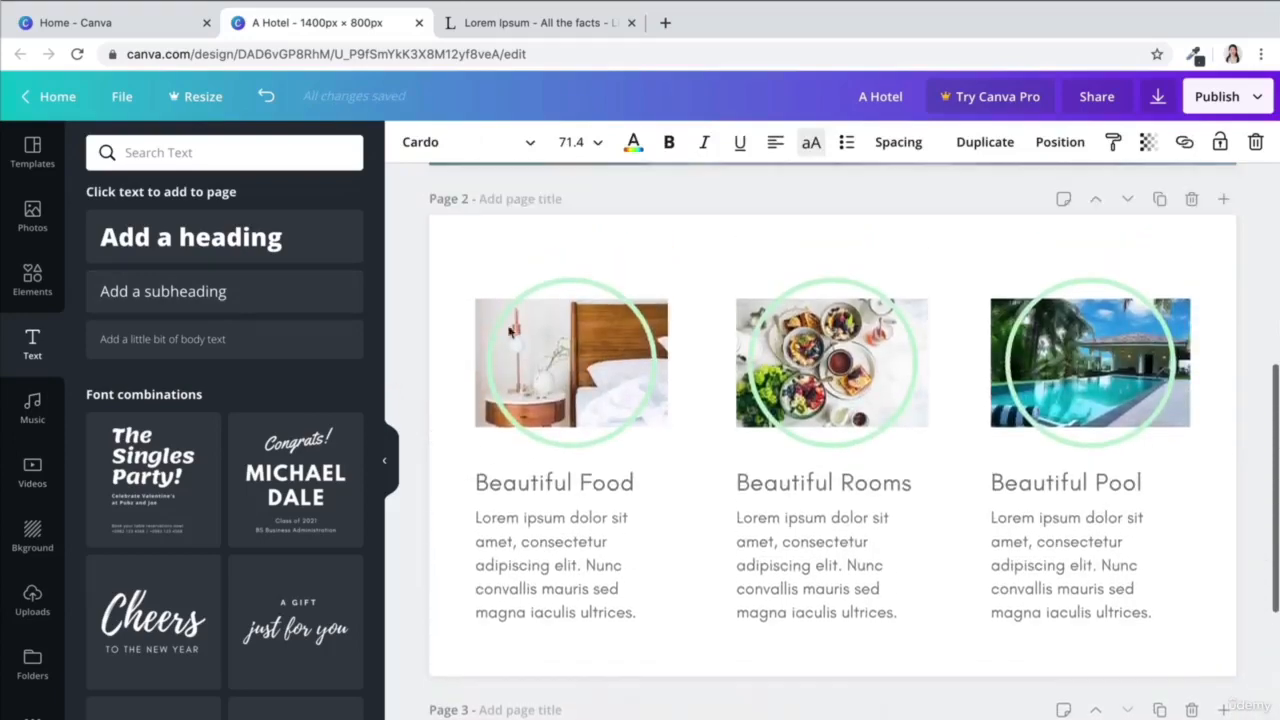
scroll(500, 360, up, 5)
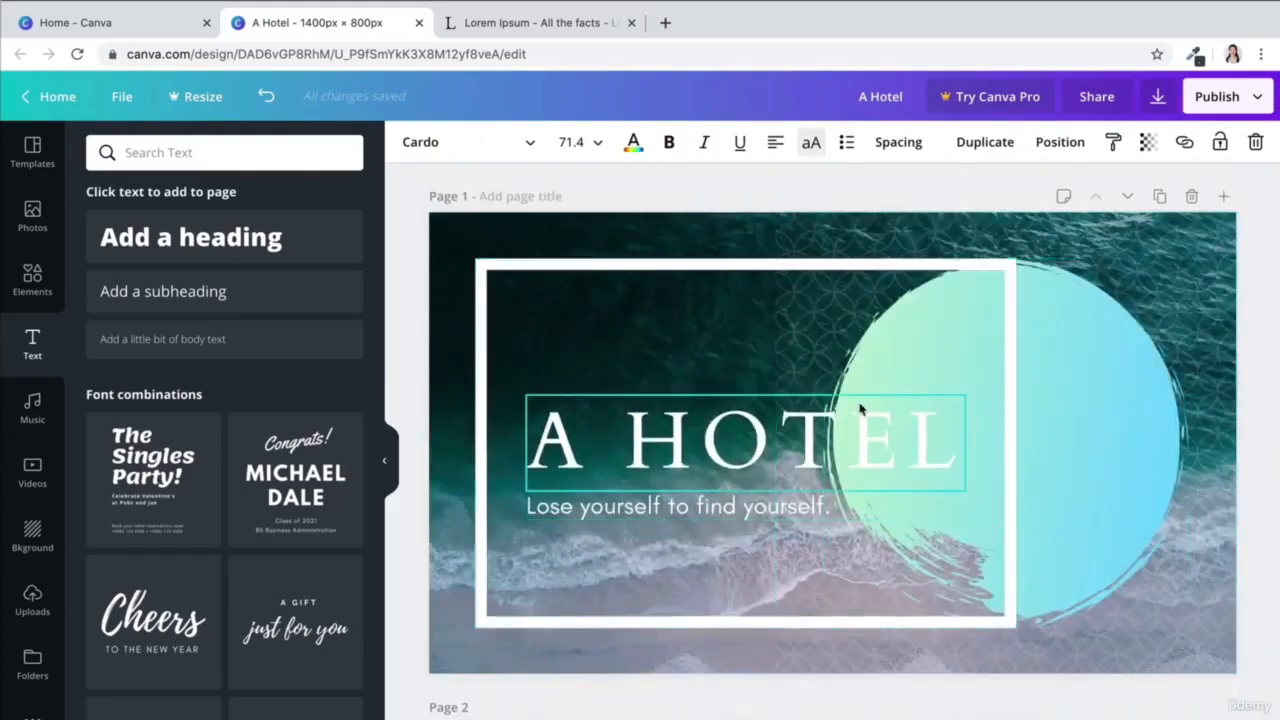
scroll(858, 408, down, 2)
scroll(800, 380, down, 6)
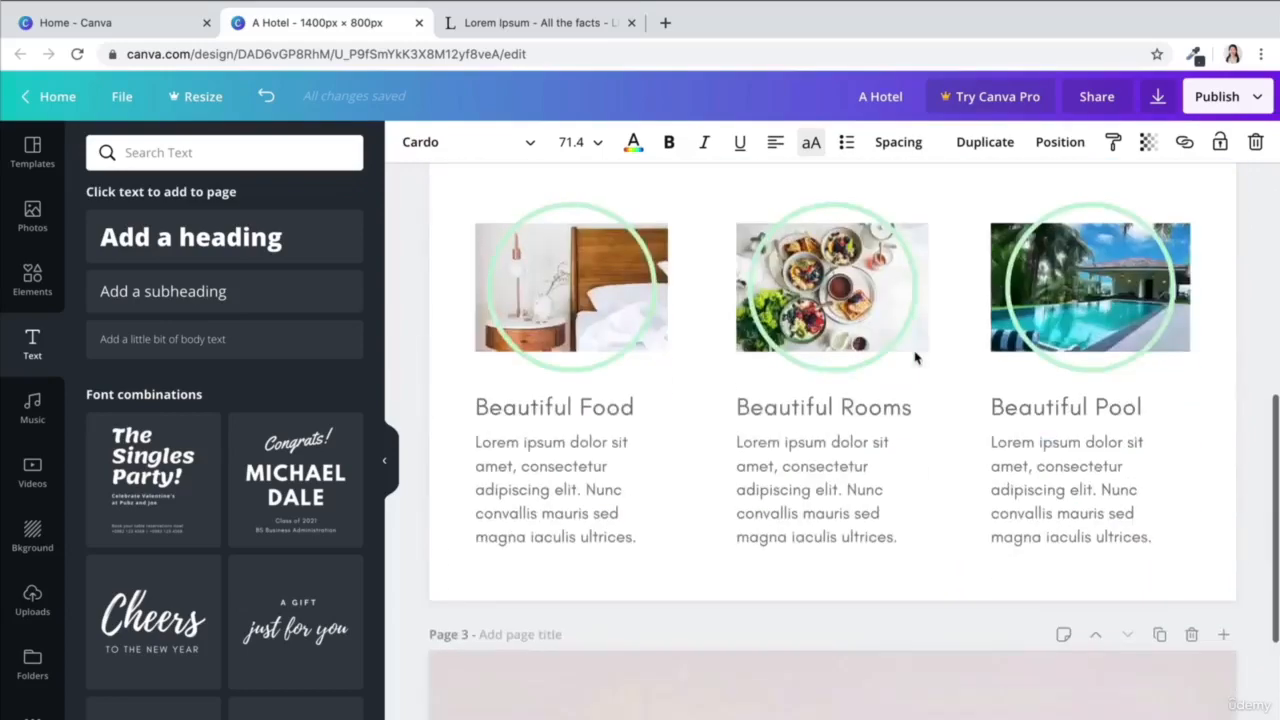
scroll(746, 398, down, 3)
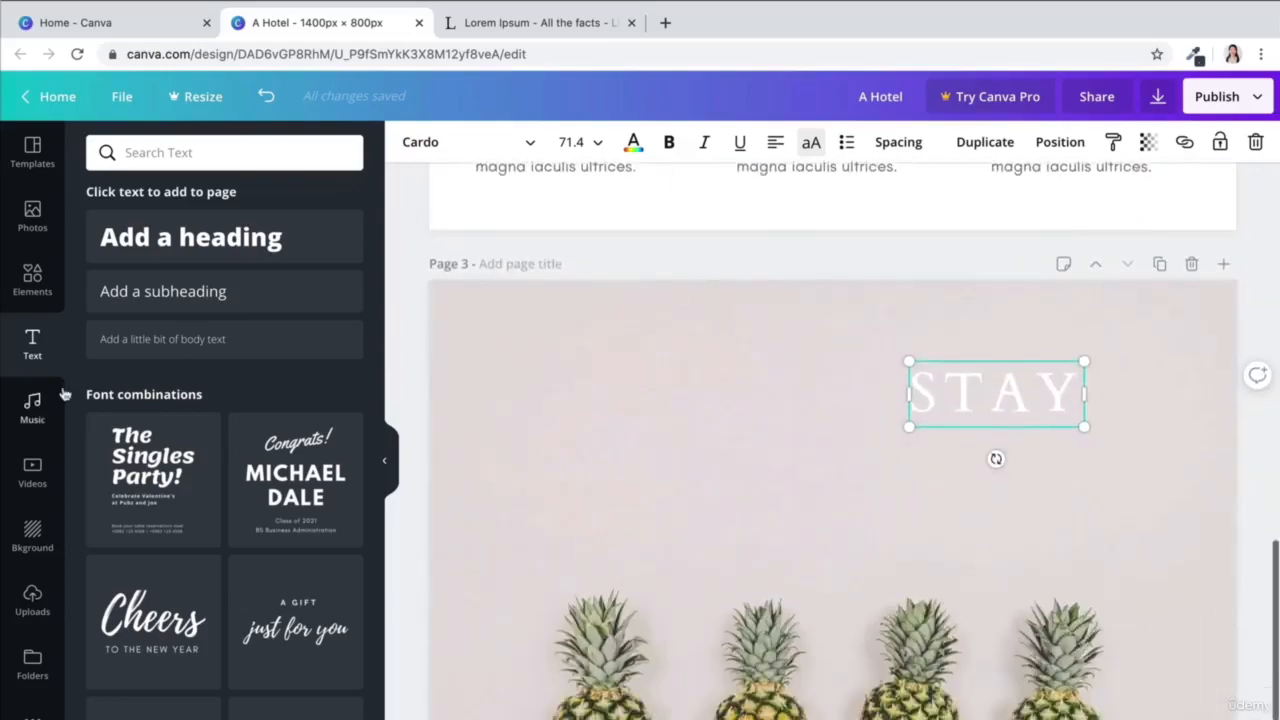
click(33, 282)
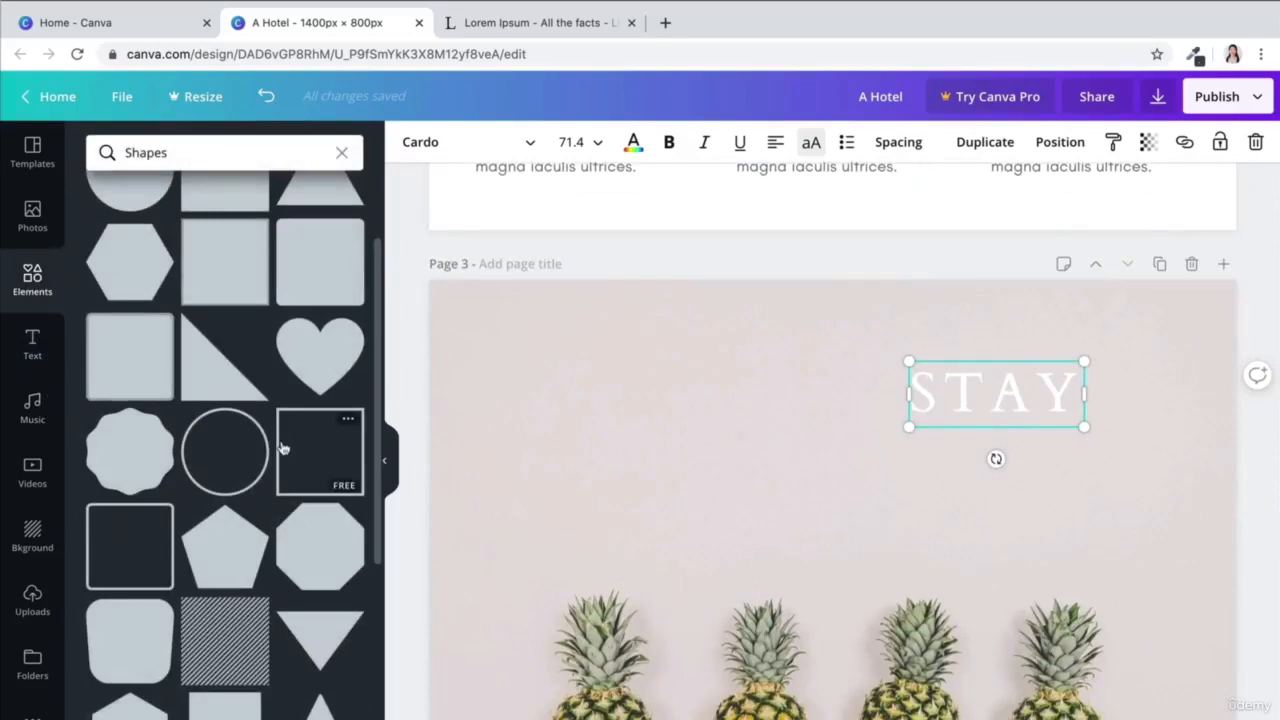
scroll(230, 550, down, 6)
scroll(230, 550, down, 10)
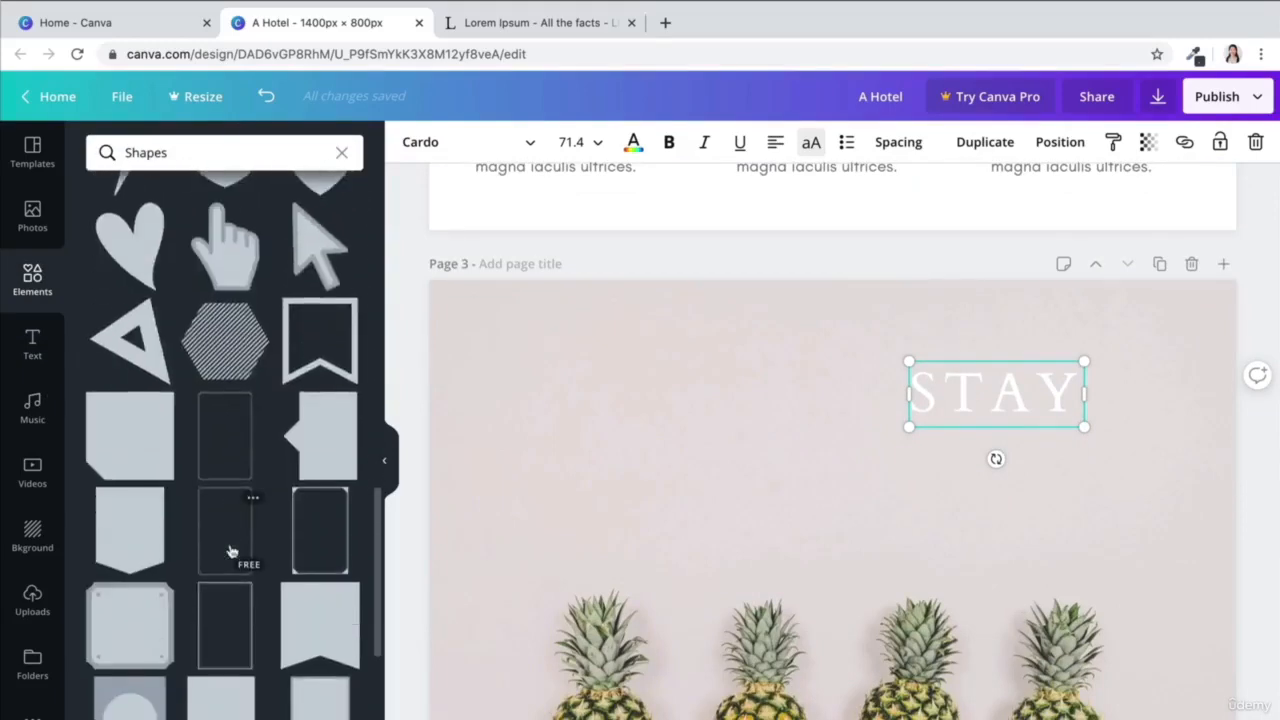
scroll(230, 550, down, 6)
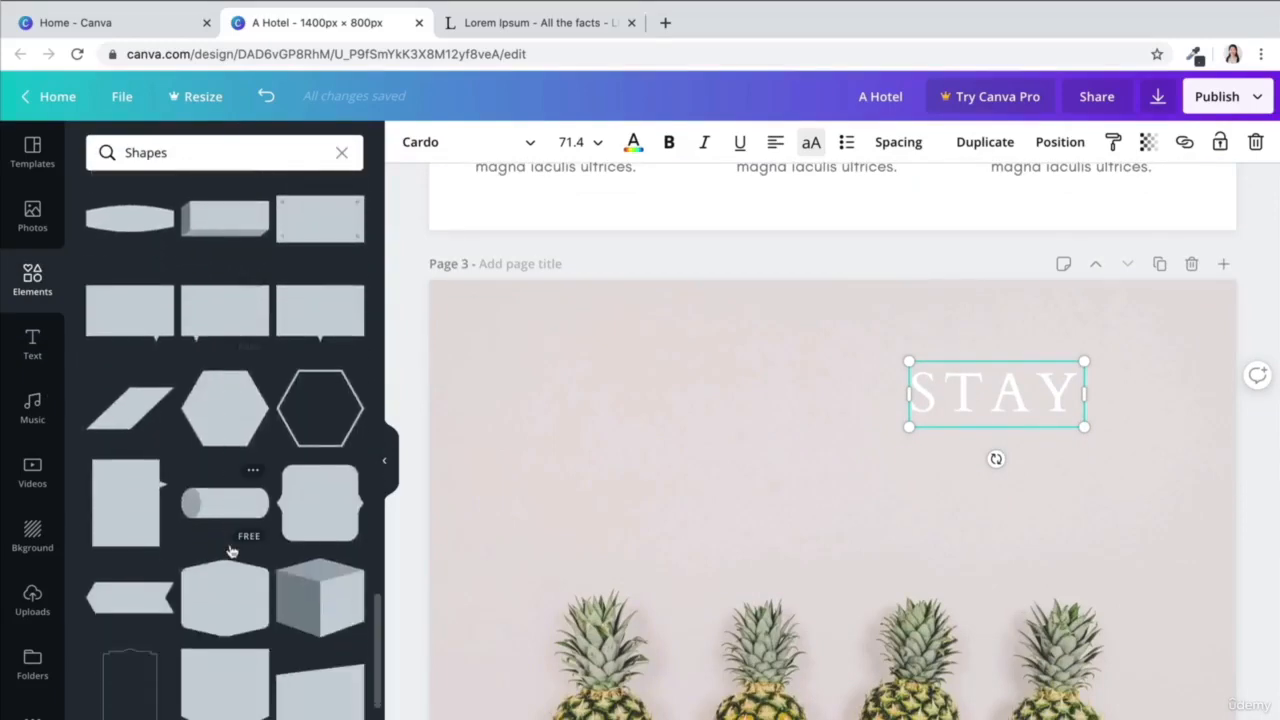
drag(810, 378, 796, 318)
drag(755, 665, 827, 560)
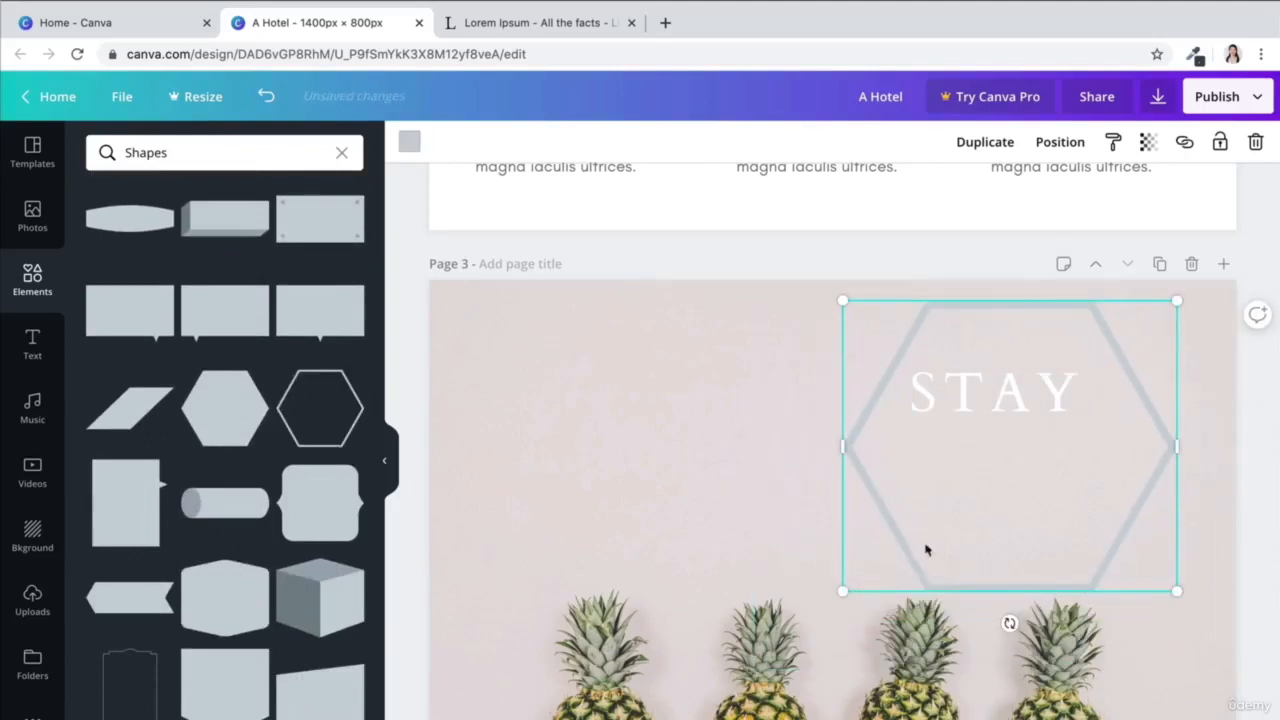
Shift the pineapple photo slightly downward within page 3 so the pineapples sit clear of the hexagon.
click(770, 652)
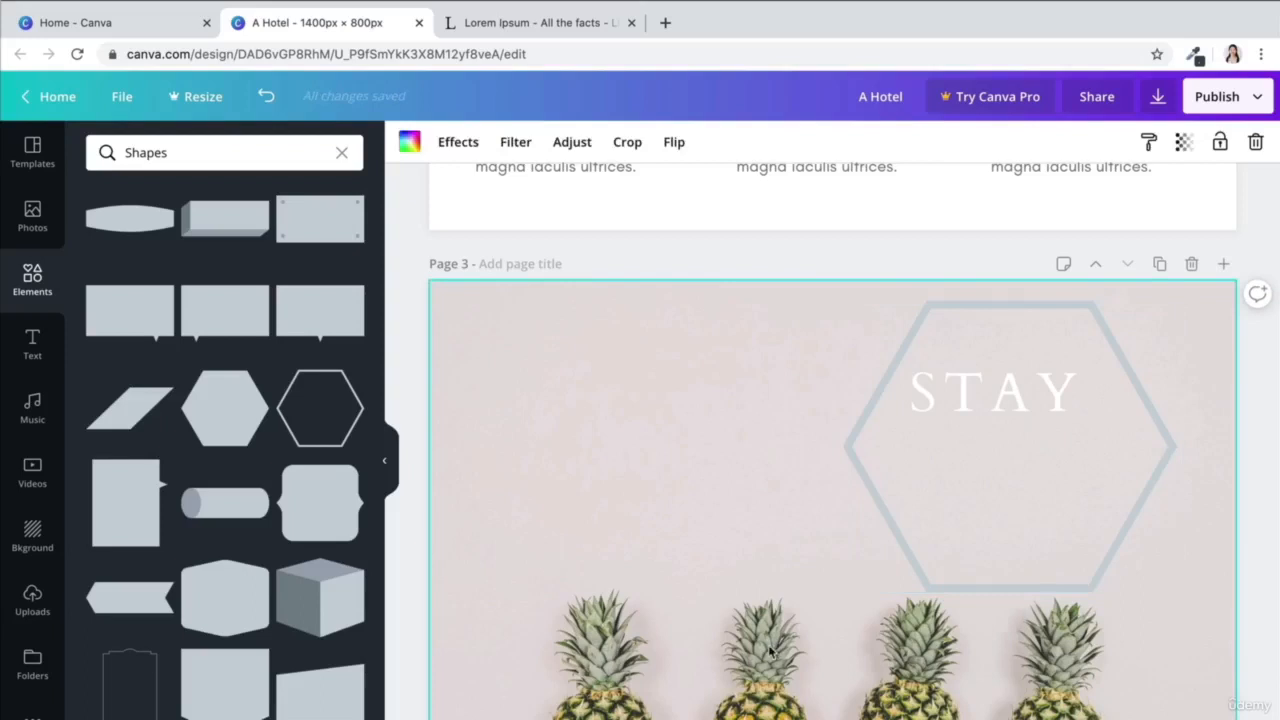
double_click(763, 594)
drag(751, 496, 746, 540)
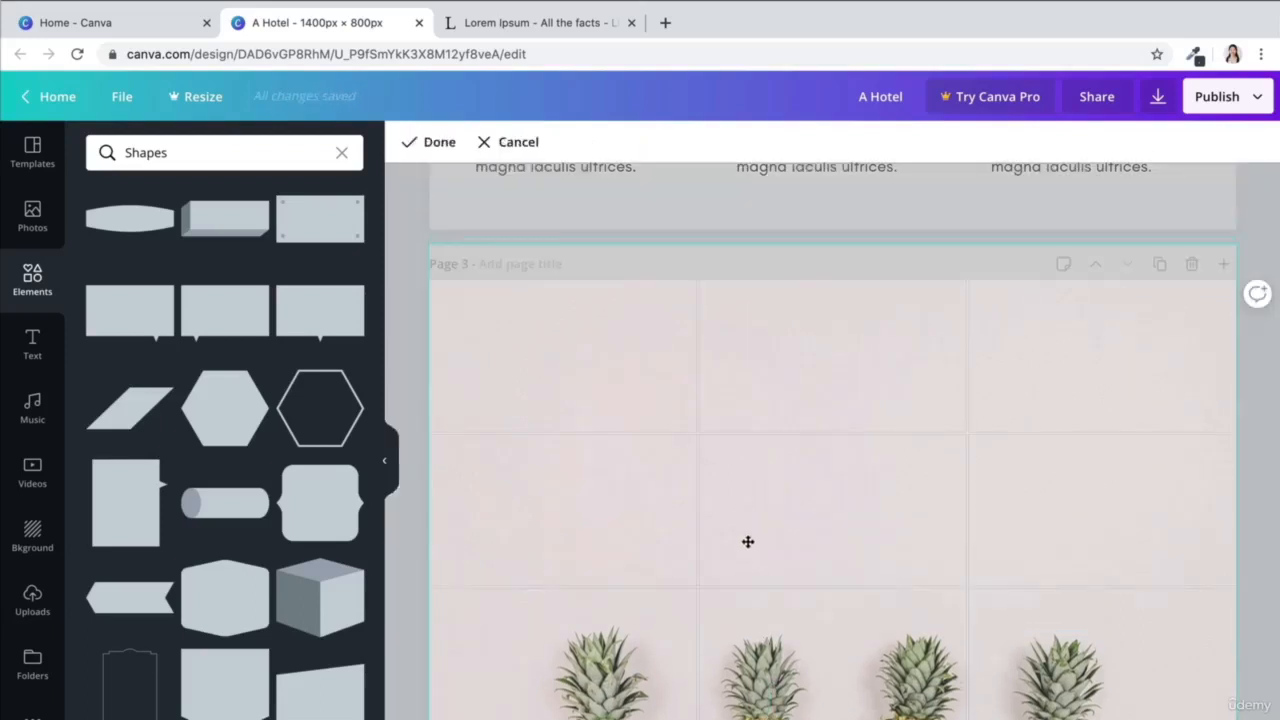
Recolour the hexagon outline with the white from the document colours.
click(1011, 306)
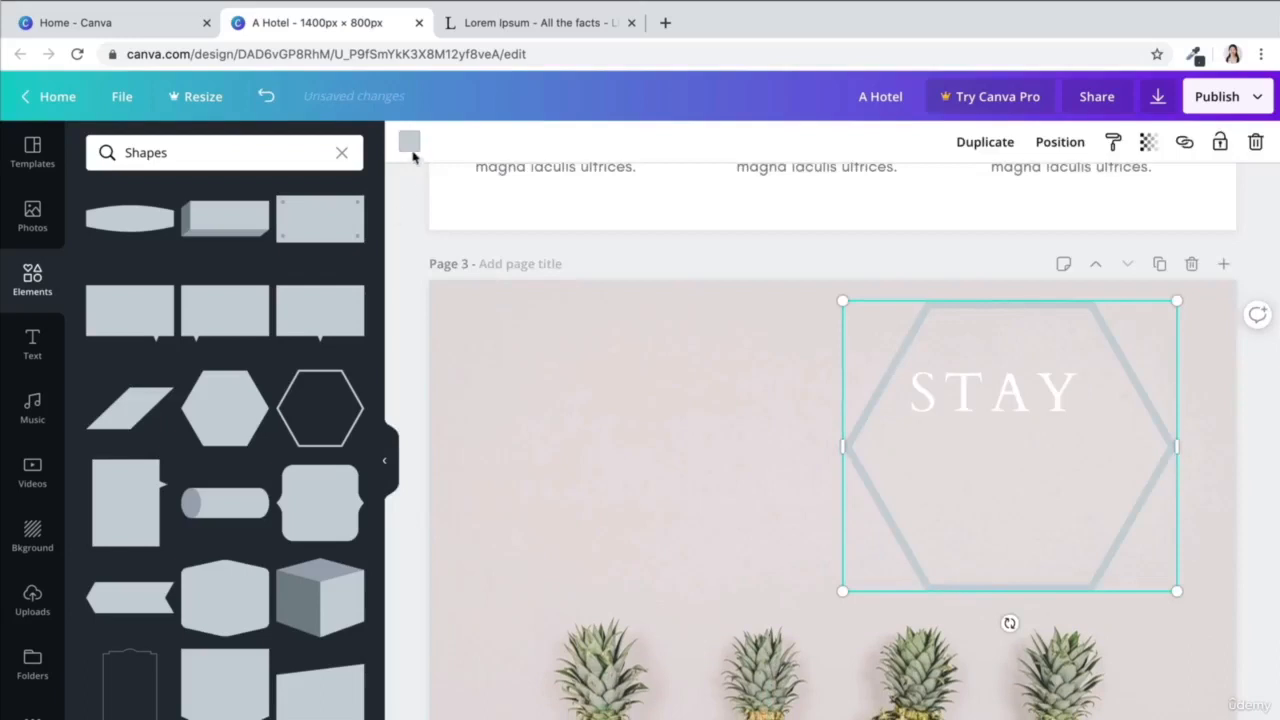
click(410, 145)
click(337, 330)
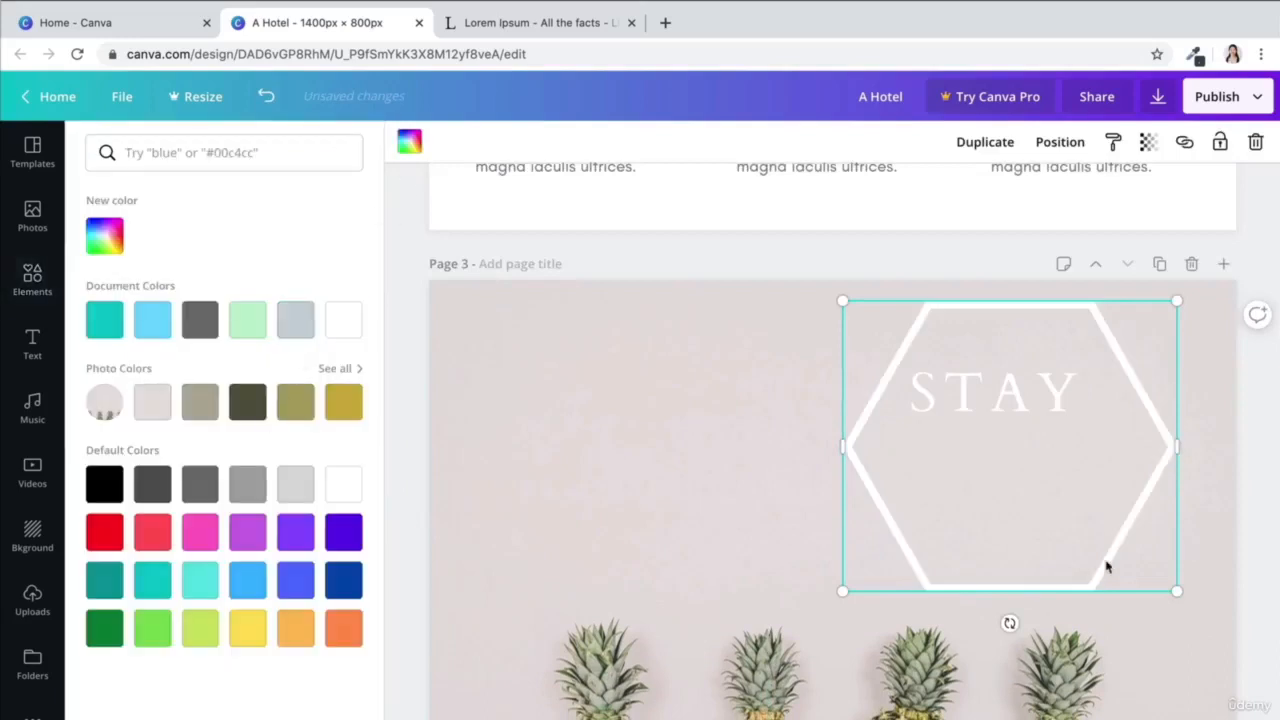
Shrink the hexagon frame on page 3 slightly and paste the grouped contact details inside it below the "STAY" heading.
drag(1184, 311, 1150, 328)
click(1210, 533)
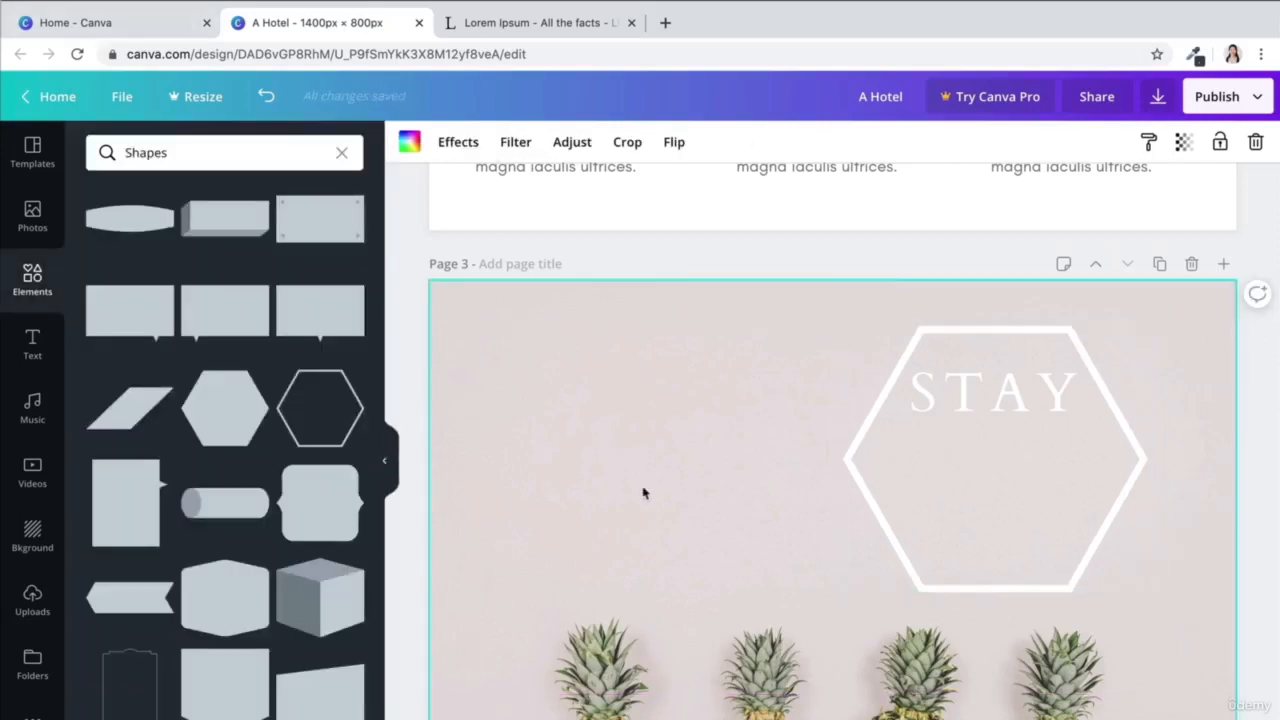
key(ctrl+v)
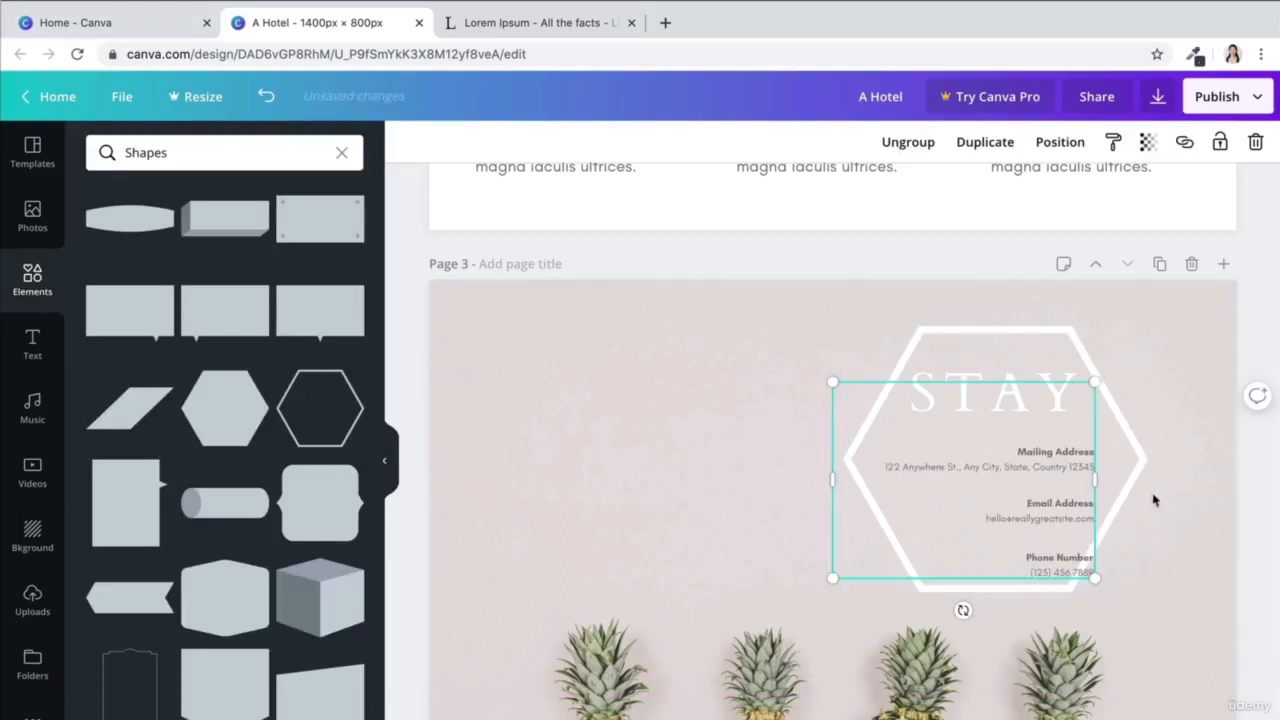
drag(1051, 466, 1032, 439)
click(1120, 370)
click(998, 380)
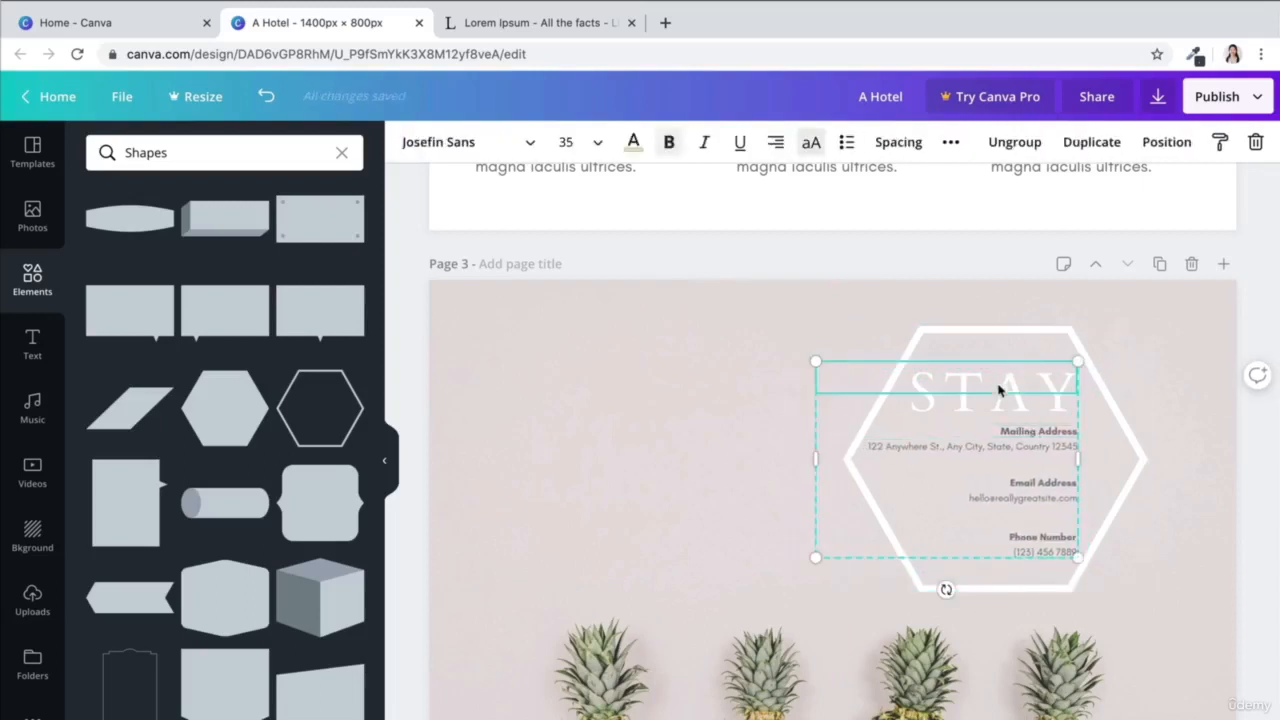
Right-align the "STAY" heading and place the contact details directly beneath it, lined up with its right edge.
click(1131, 446)
click(1014, 446)
mouse_move(1014, 446)
mouse_down()
mouse_move(1014, 486)
mouse_move(1014, 433)
mouse_up()
click(998, 392)
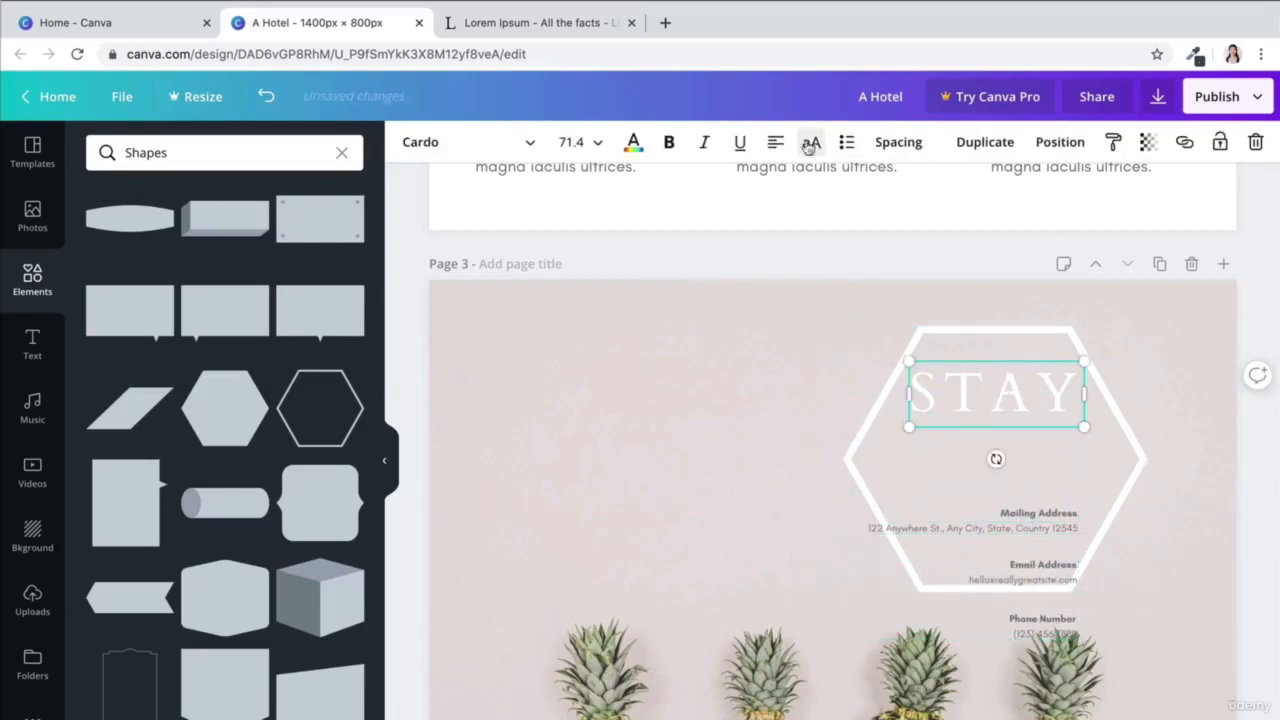
click(776, 142)
click(776, 142)
drag(1043, 517, 1048, 430)
click(1194, 360)
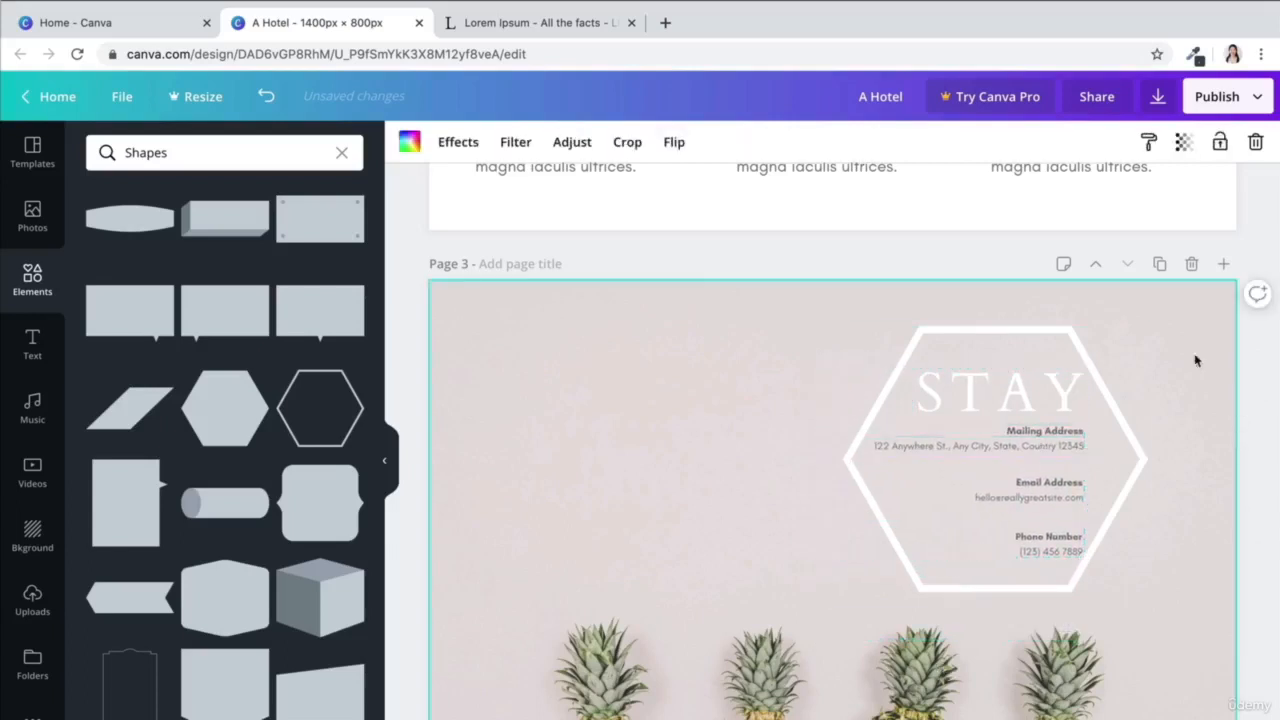
Move the contact details lower in the hexagon and raise the "STAY" heading to open a gap between them.
click(1050, 465)
key(ctrl+z)
click(1060, 342)
click(1040, 369)
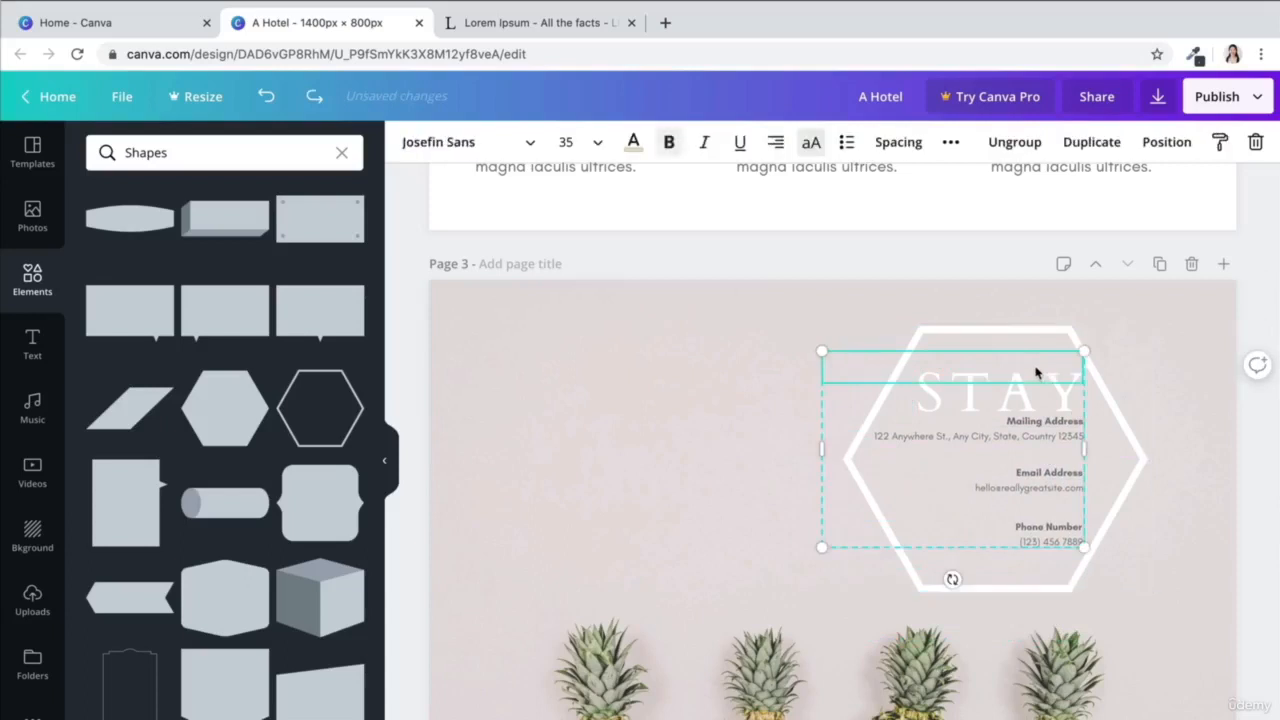
click(1107, 385)
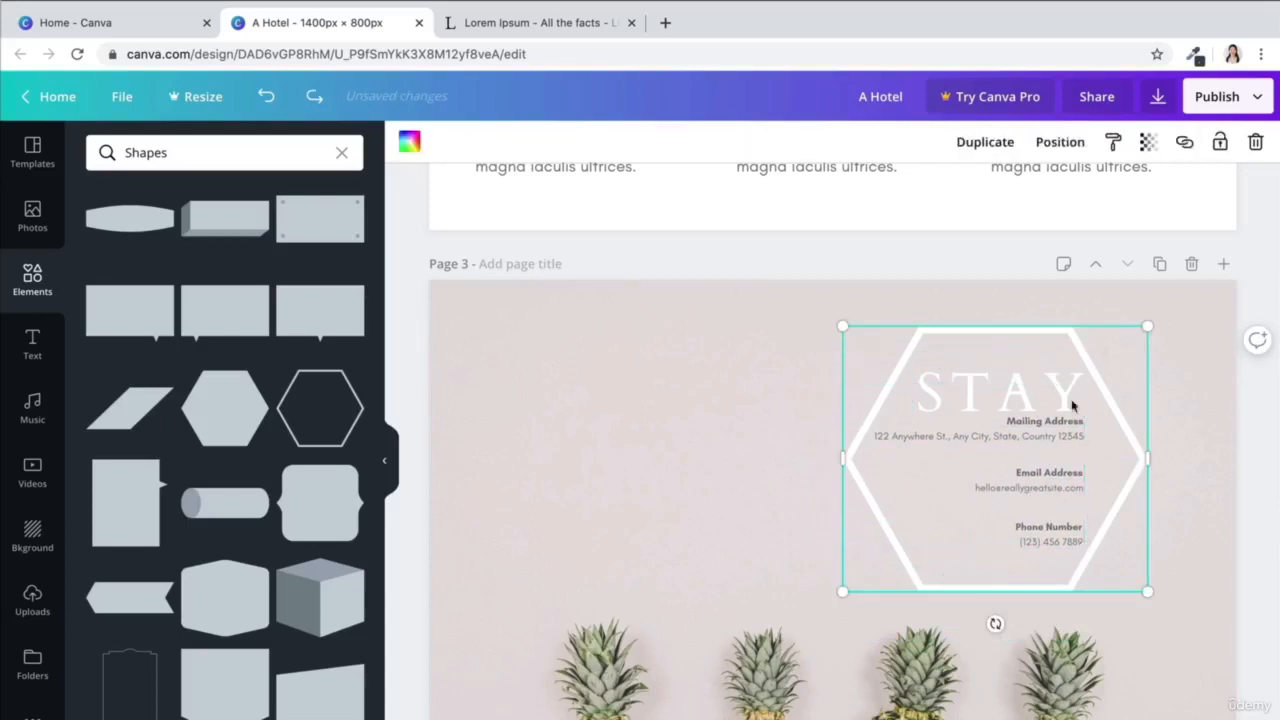
drag(1016, 439, 1016, 490)
click(1006, 375)
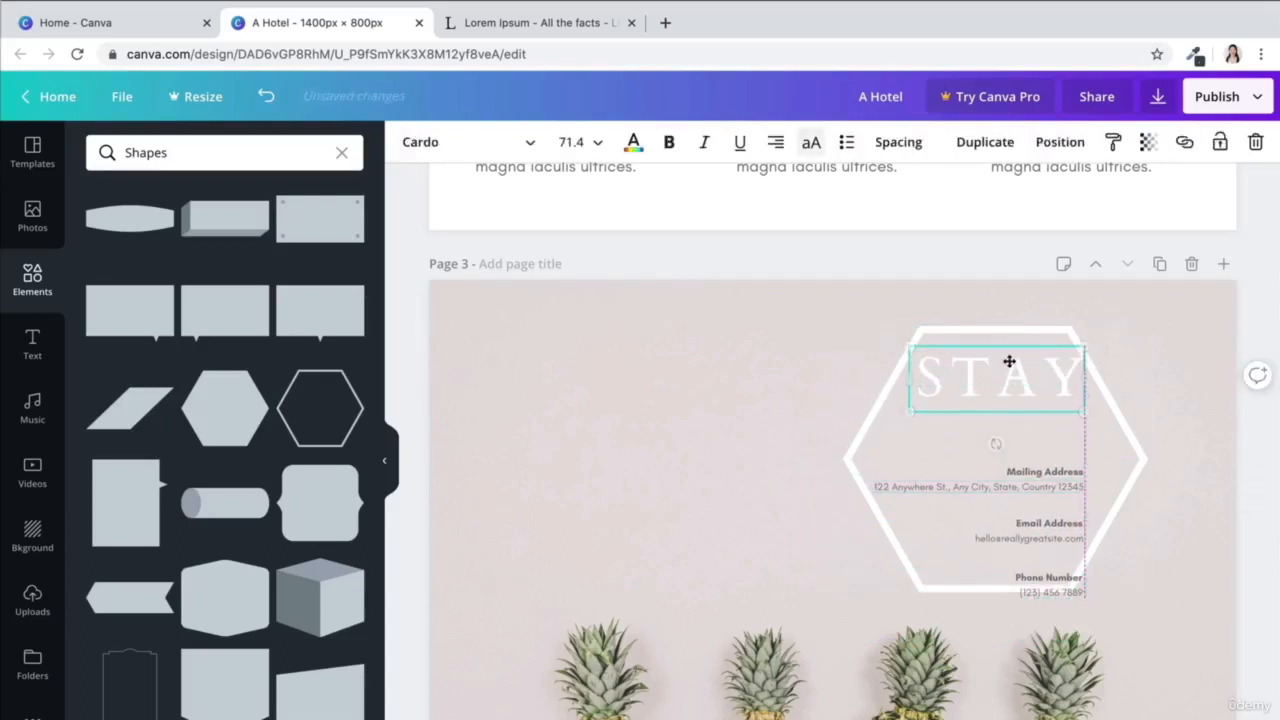
Tighten the letter spacing of the "STAY" heading slightly.
click(898, 143)
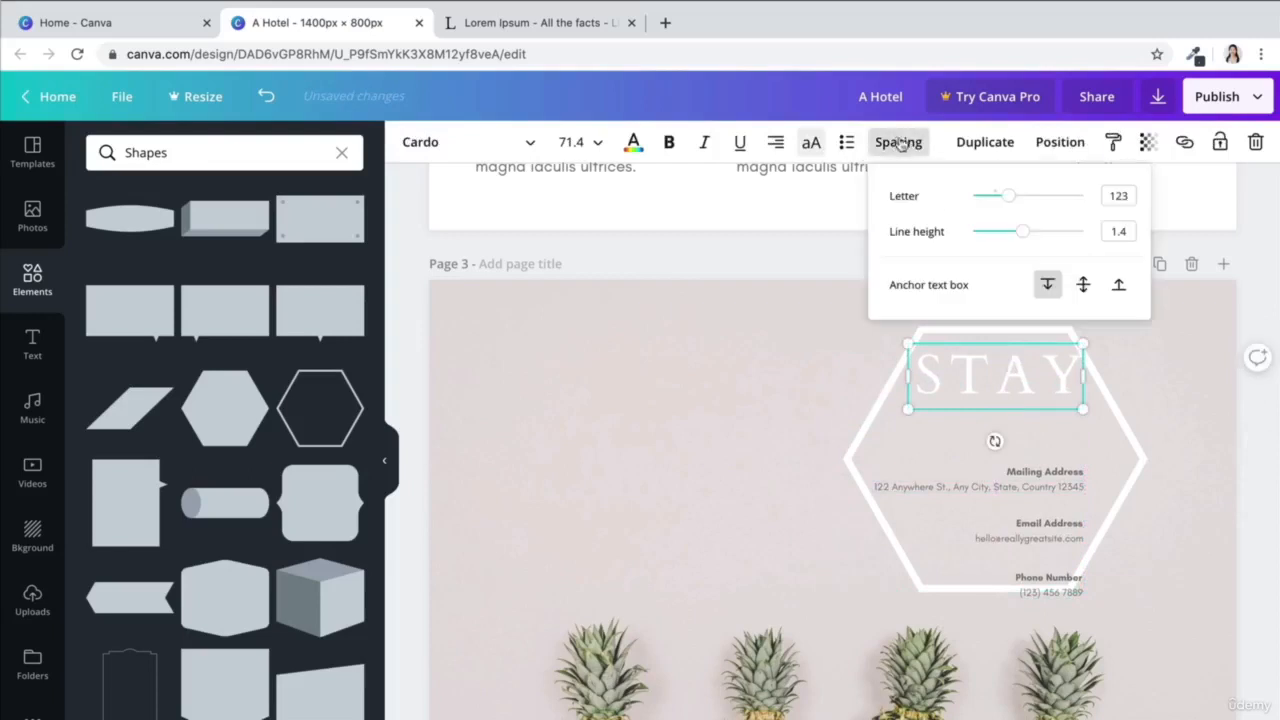
drag(1004, 191, 999, 195)
click(1154, 338)
Position the "STAY" heading near the hexagon's upper edge and move the contact details up beneath it, aligned to its right edge.
click(1023, 374)
drag(1023, 374, 1014, 366)
click(1182, 350)
drag(1044, 483, 1038, 446)
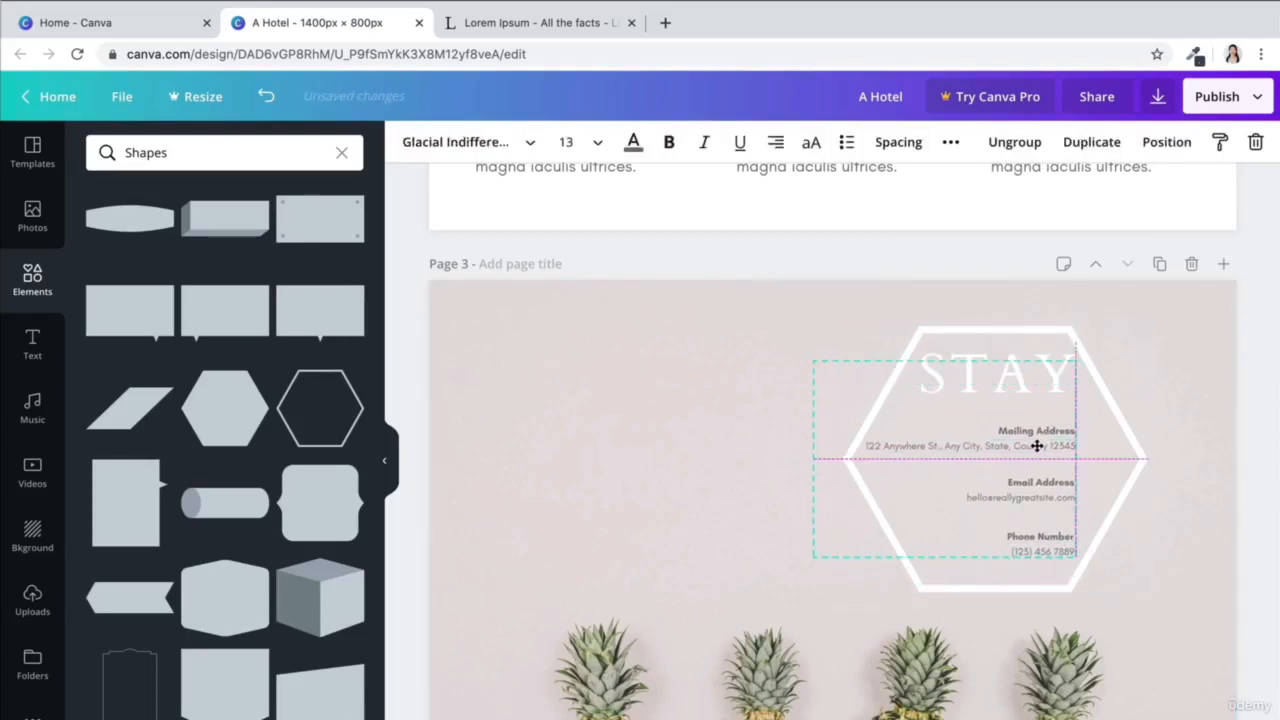
click(1160, 371)
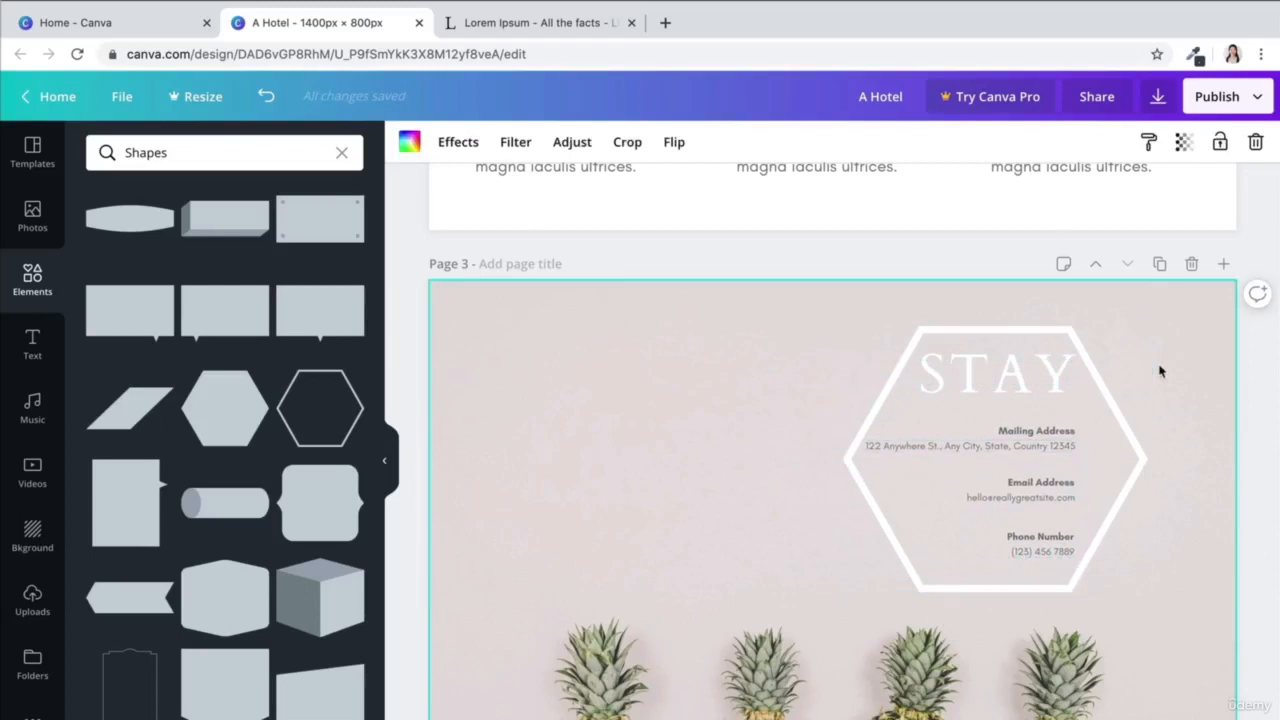
Enlarge the hexagon frame so it surrounds the "STAY" heading and contact details with more room.
click(1116, 403)
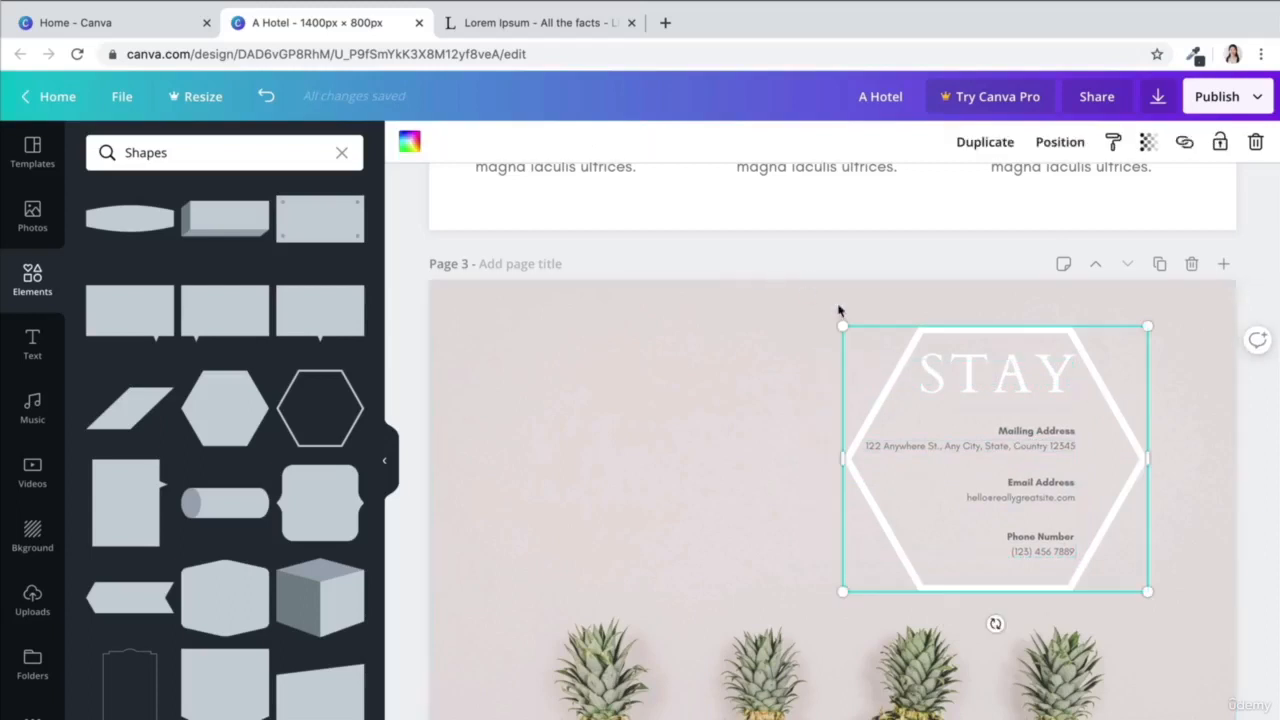
drag(840, 317, 814, 298)
drag(1090, 362, 1097, 357)
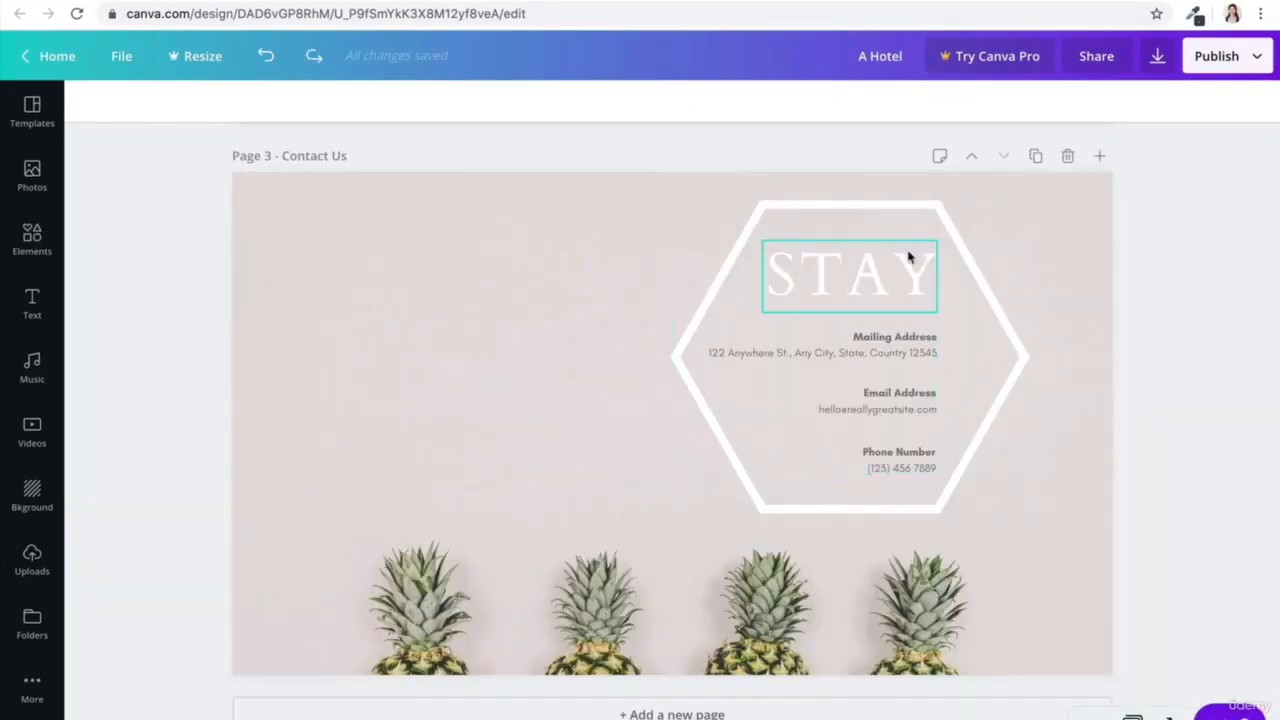
Nudge the contact details slightly upward and fine-tune the hexagon's position around the text on page 3.
click(868, 250)
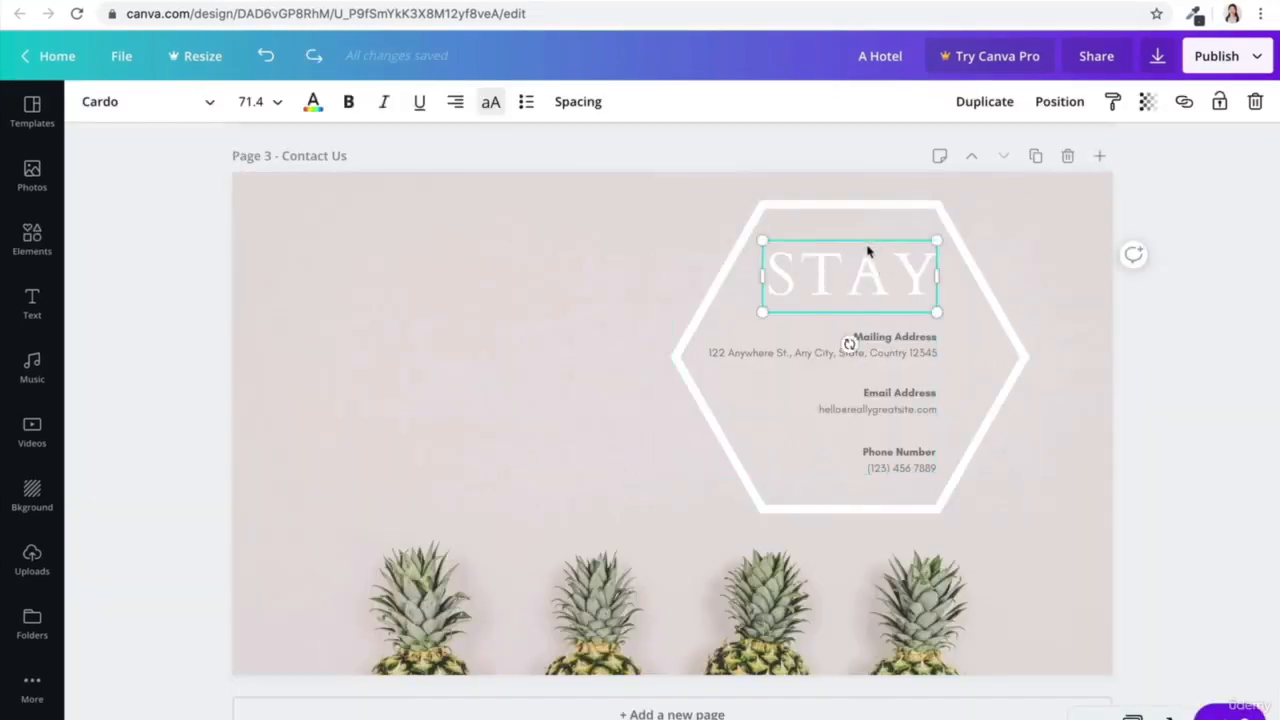
click(897, 355)
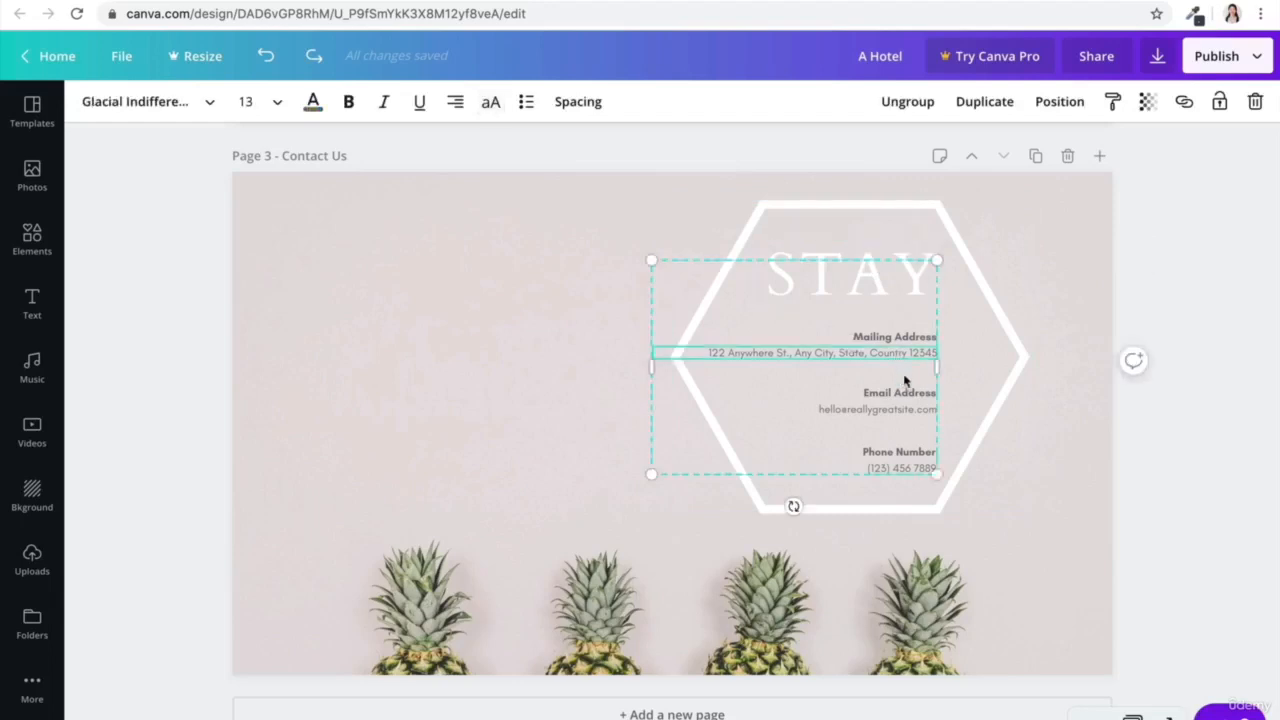
mouse_move(901, 355)
mouse_down()
mouse_move(872, 350)
mouse_move(902, 346)
mouse_up()
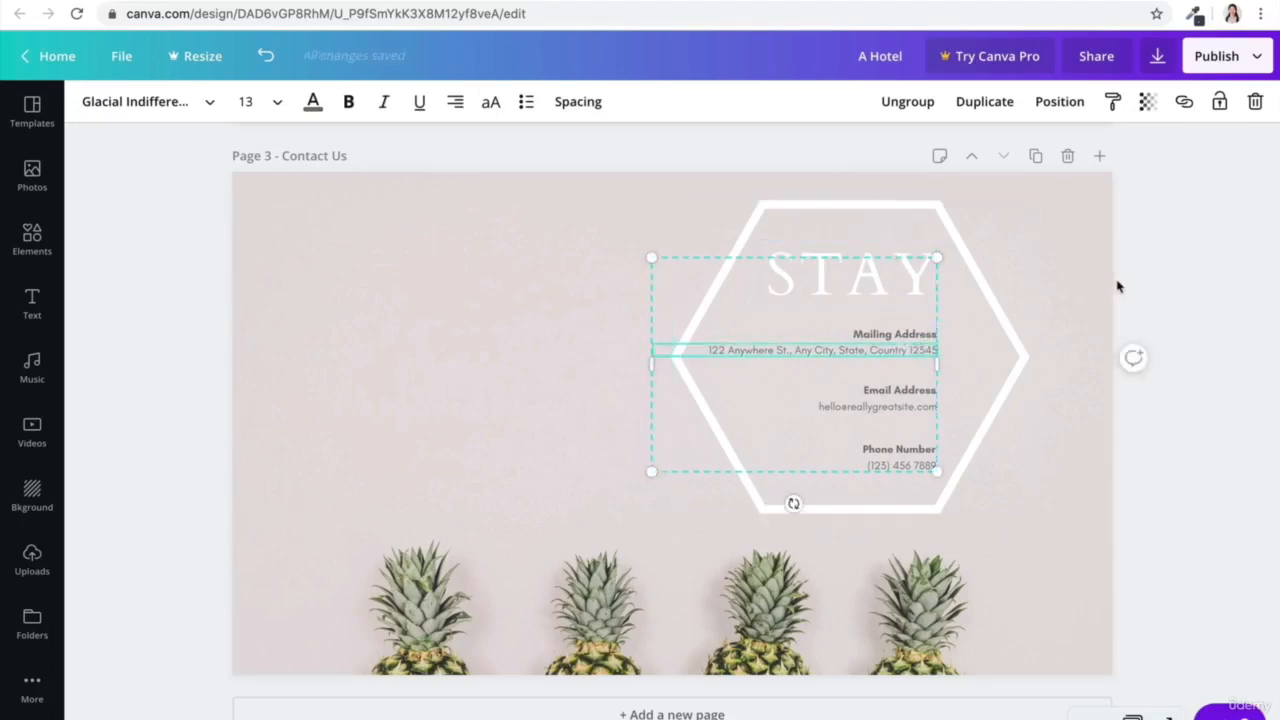
click(1210, 273)
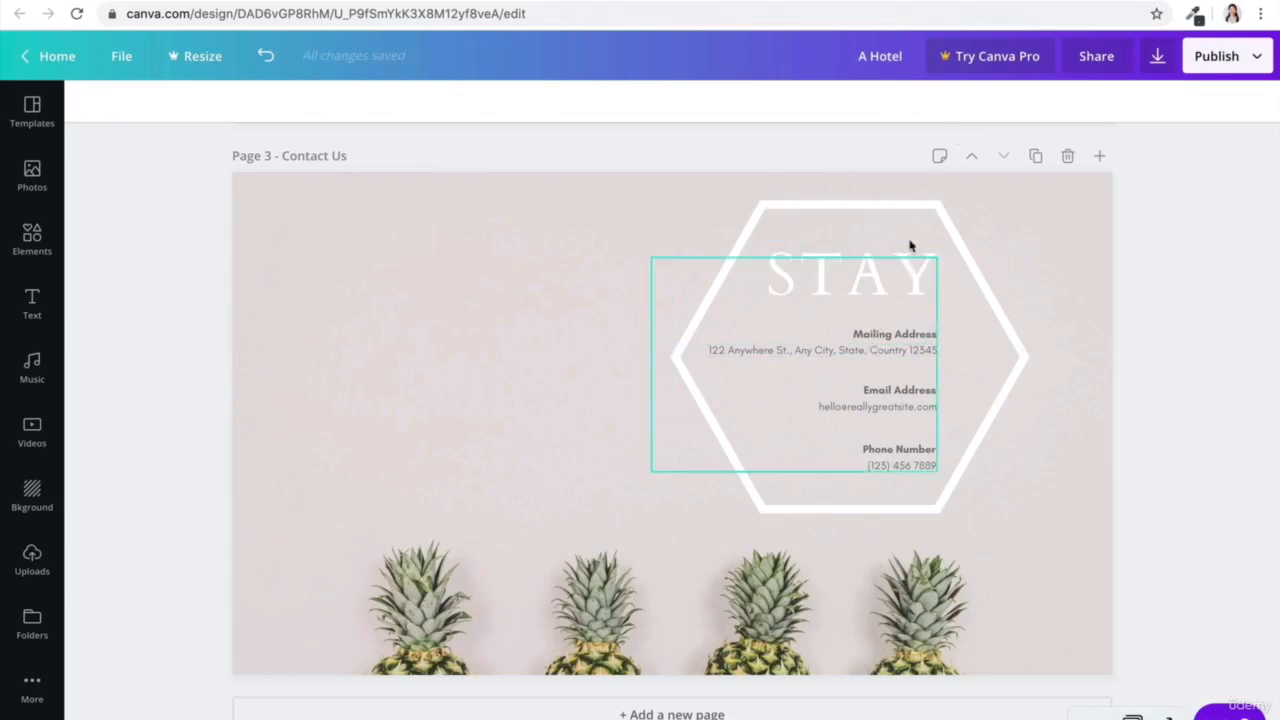
drag(900, 209, 897, 212)
click(1172, 190)
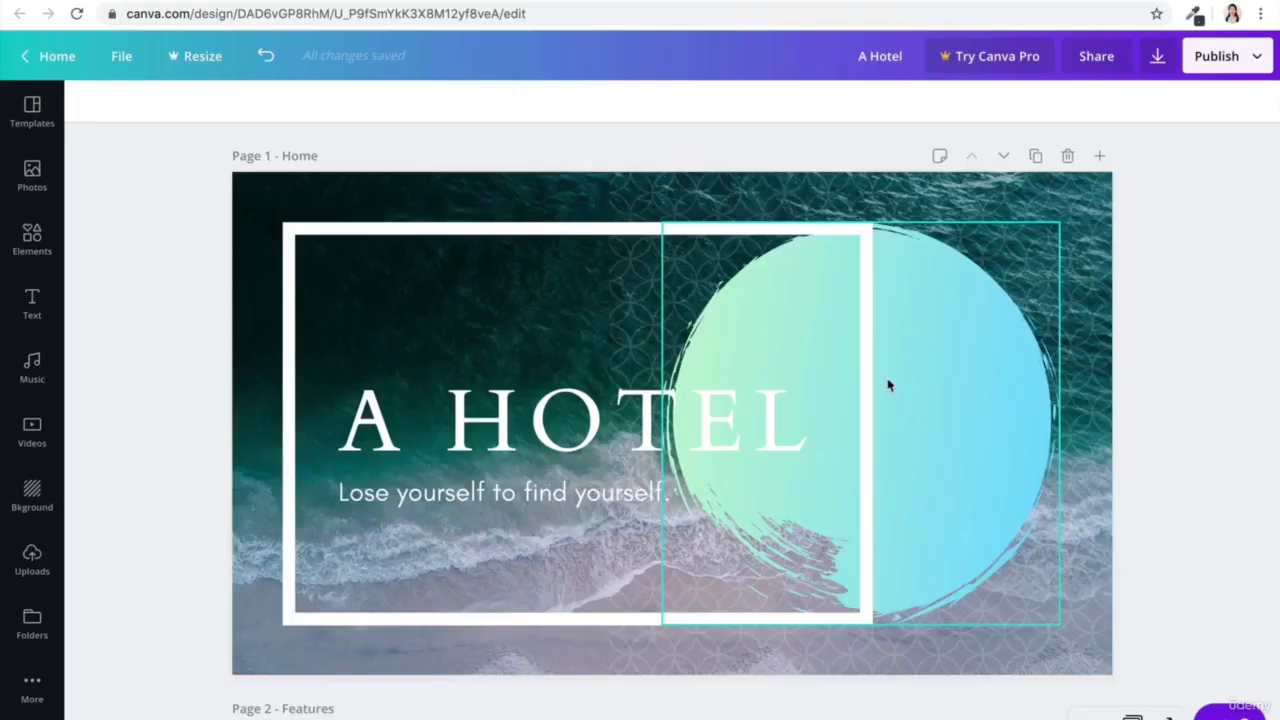
Publish the design as a website with the Standard web style and open the website.
scroll(886, 383, down, 5)
scroll(888, 385, down, 6)
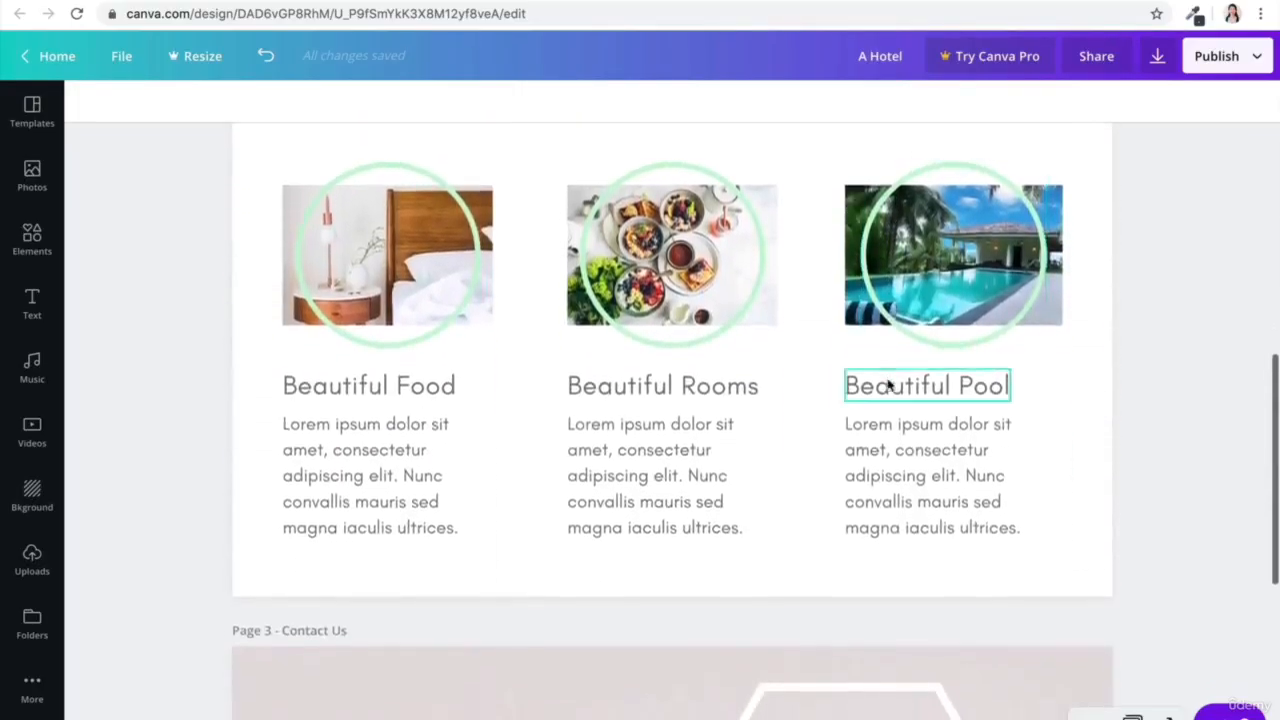
scroll(888, 385, up, 11)
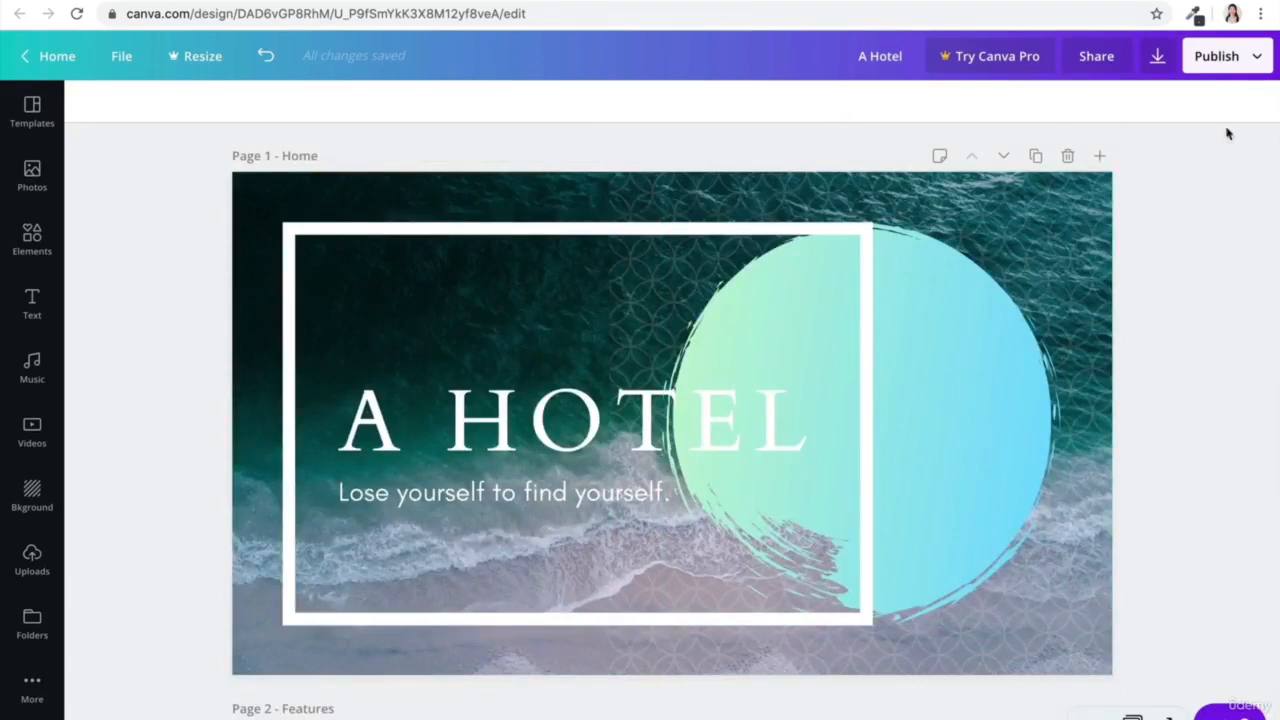
click(1237, 63)
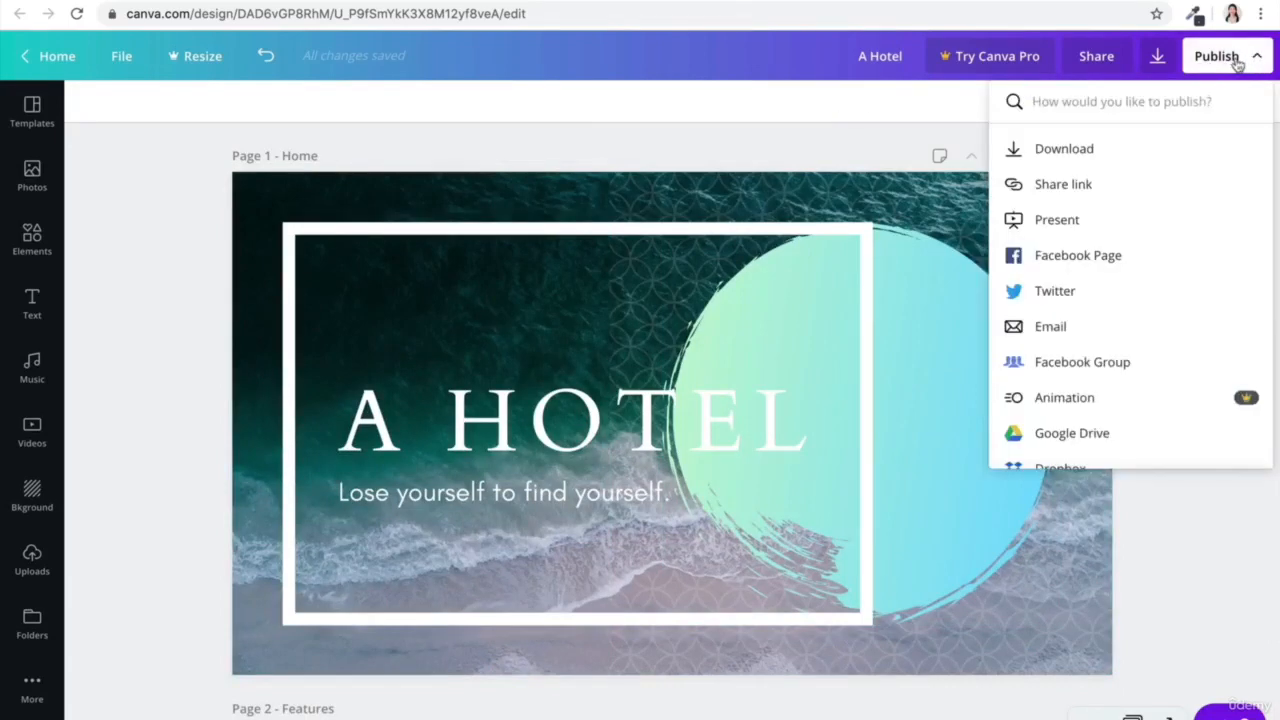
scroll(1163, 197, down, 10)
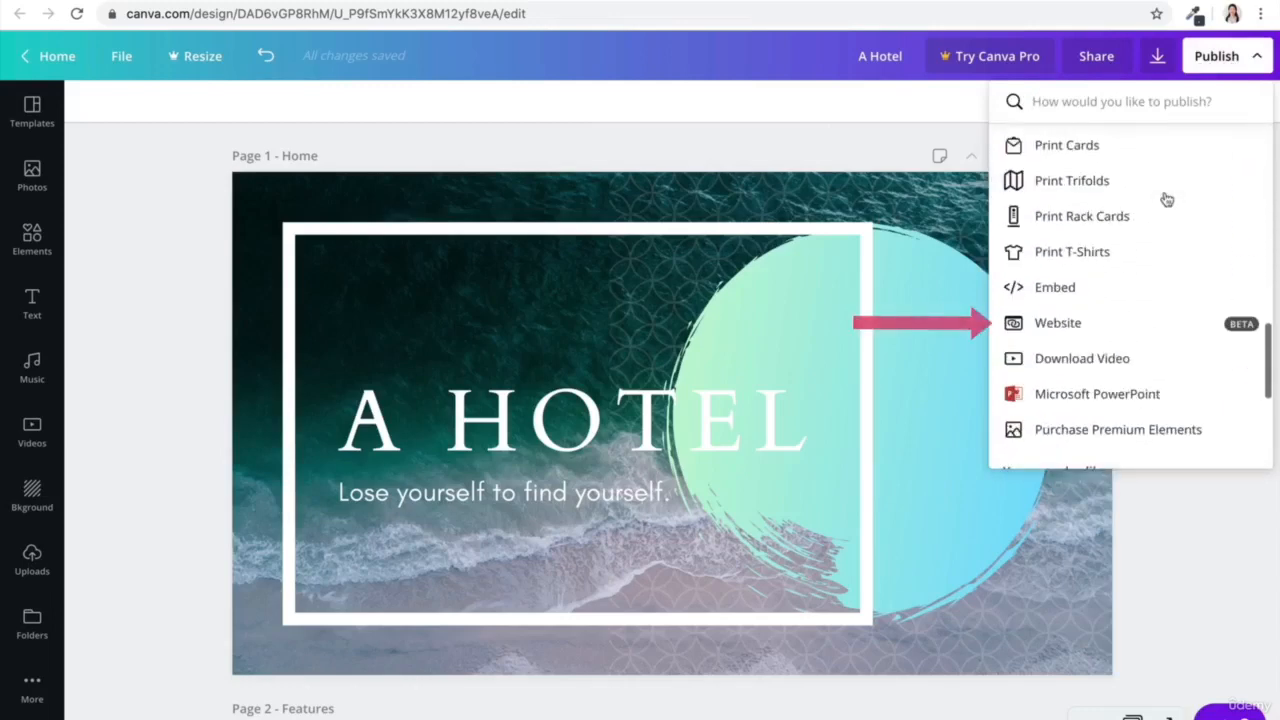
click(1094, 321)
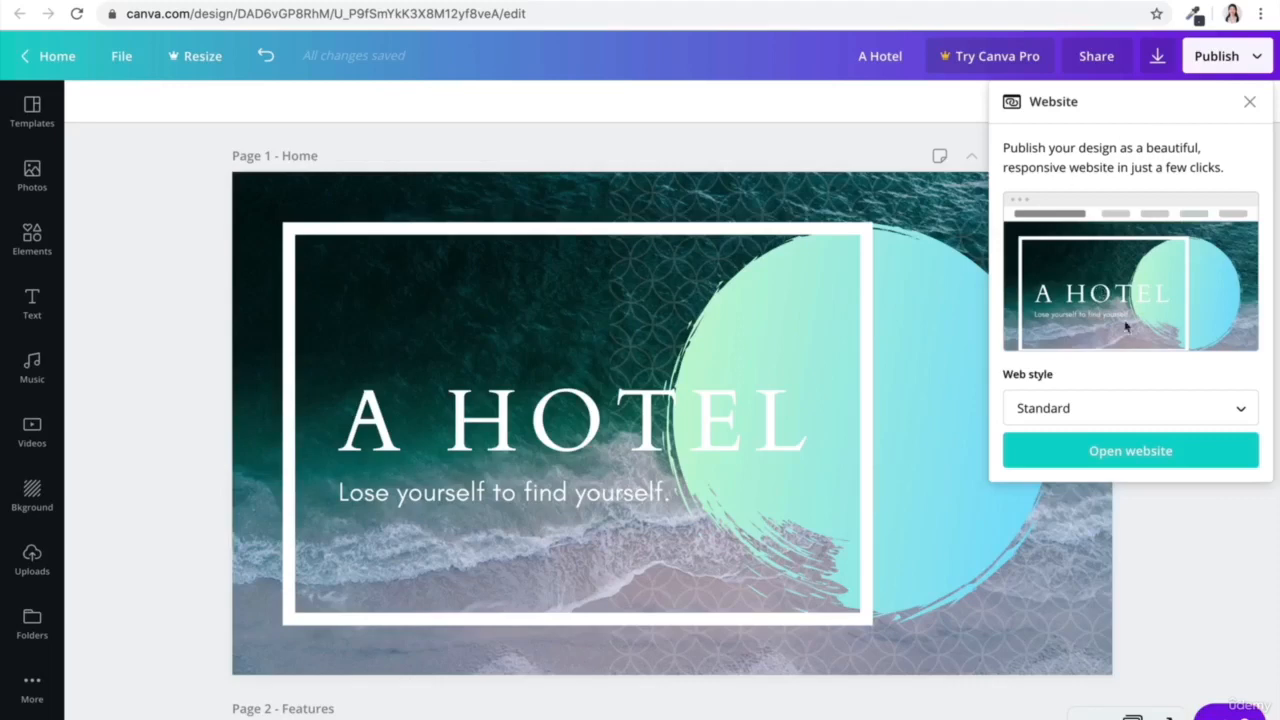
click(1035, 410)
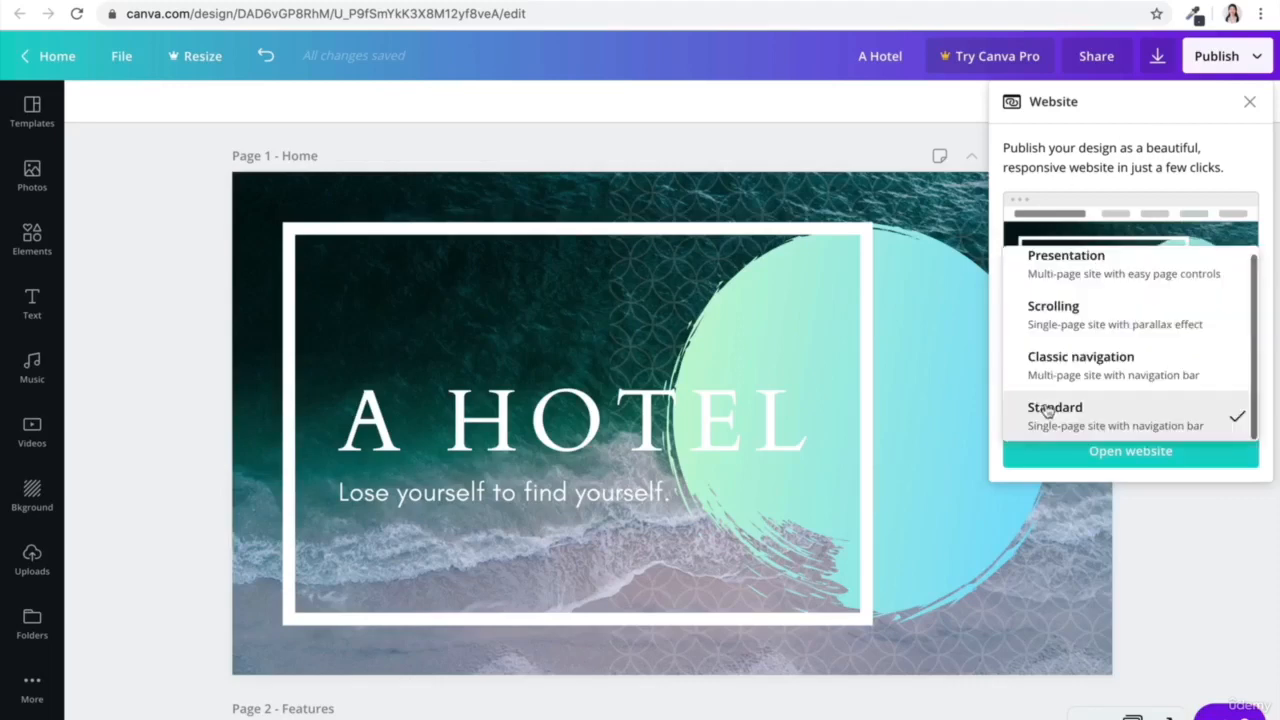
click(1096, 426)
click(1110, 453)
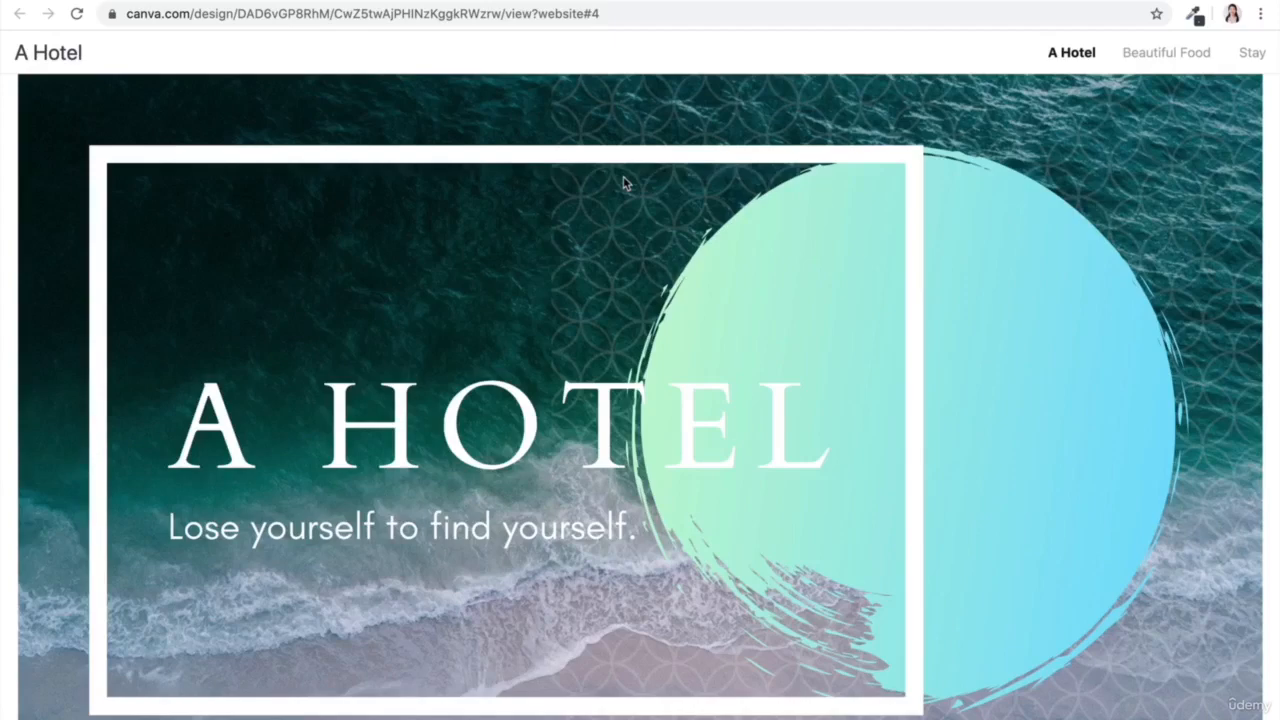
Examine the published website's sections and try its "A Hotel", "Beautiful Food" and "Stay" navigation links.
scroll(623, 183, down, 10)
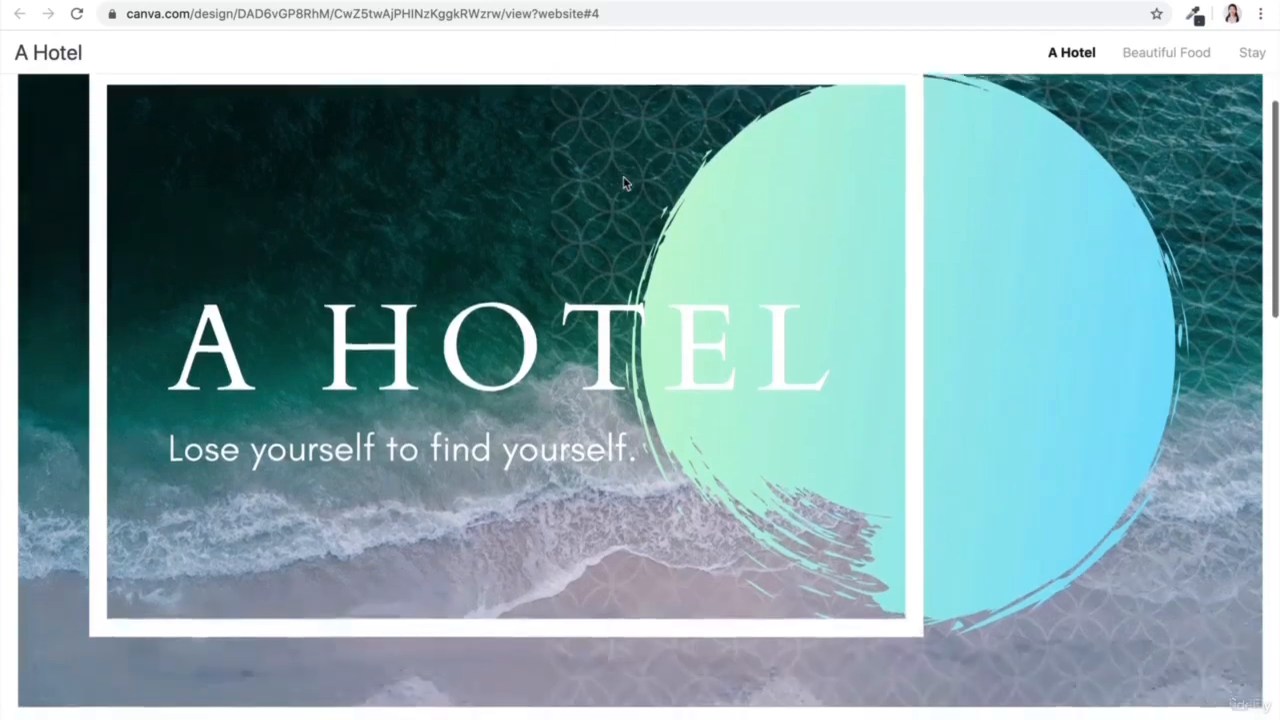
scroll(623, 183, down, 6)
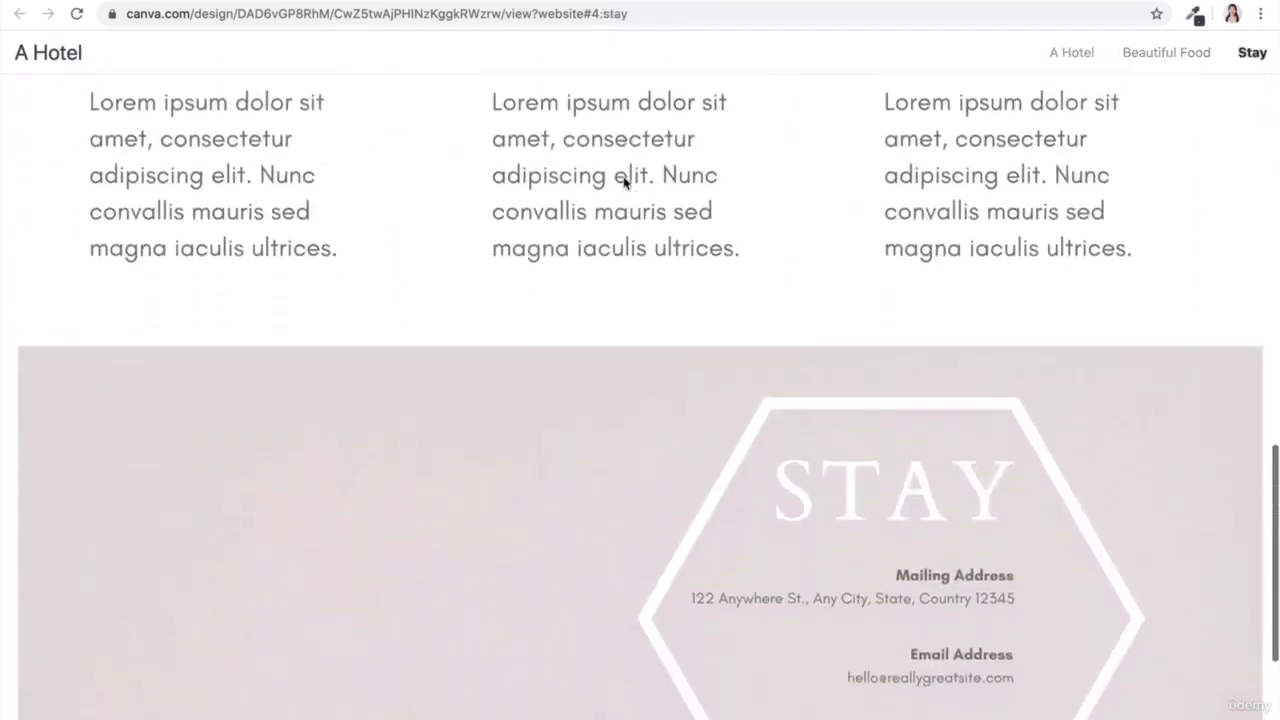
scroll(623, 183, up, 15)
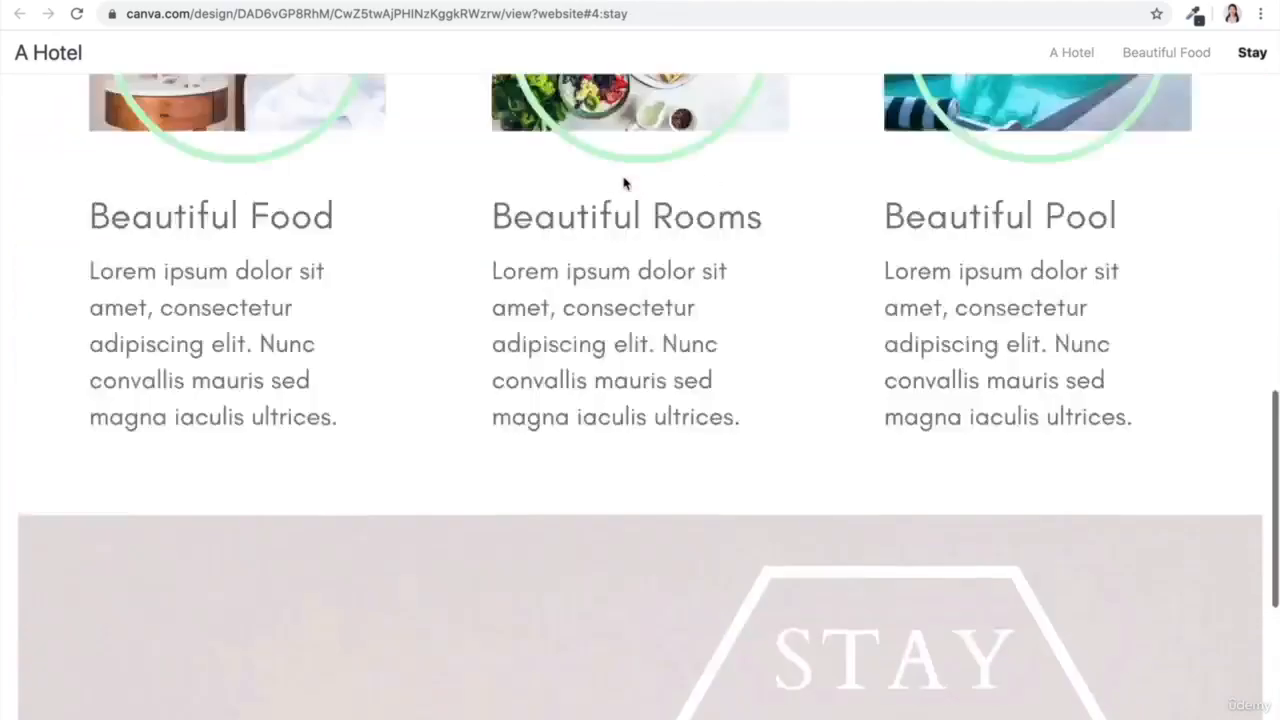
scroll(623, 183, down, 15)
click(1075, 52)
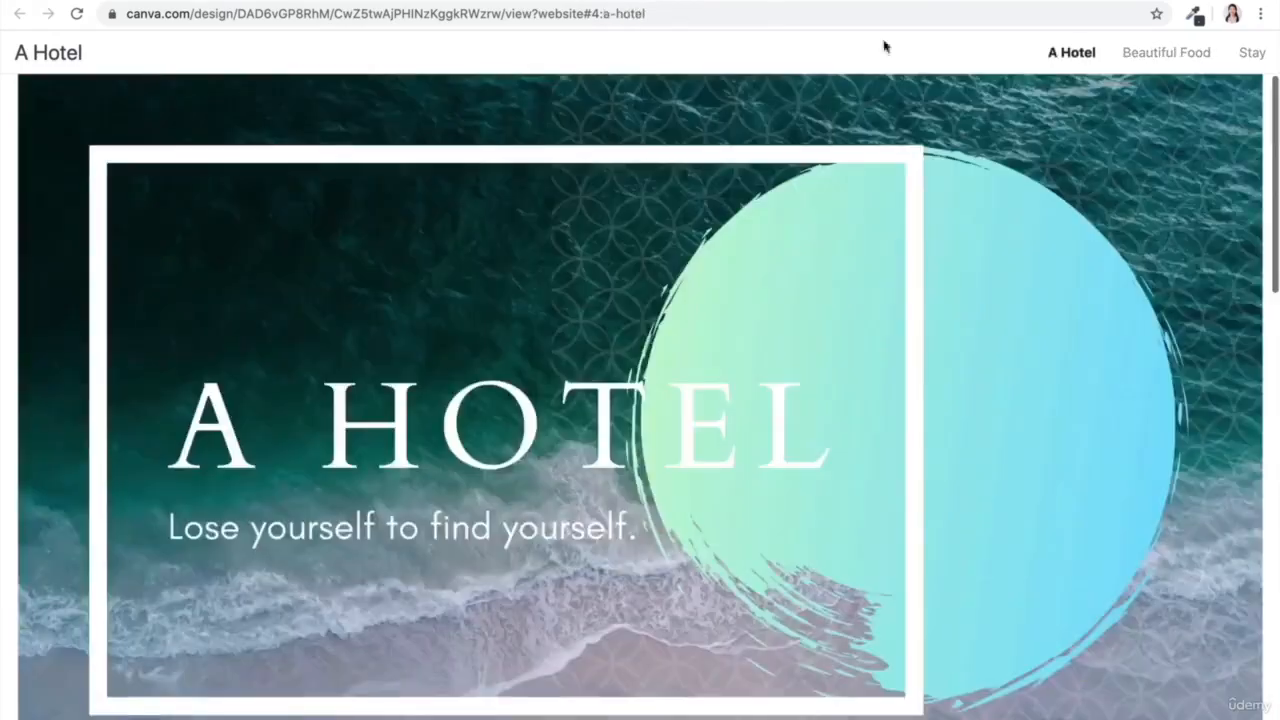
click(1146, 50)
click(1250, 53)
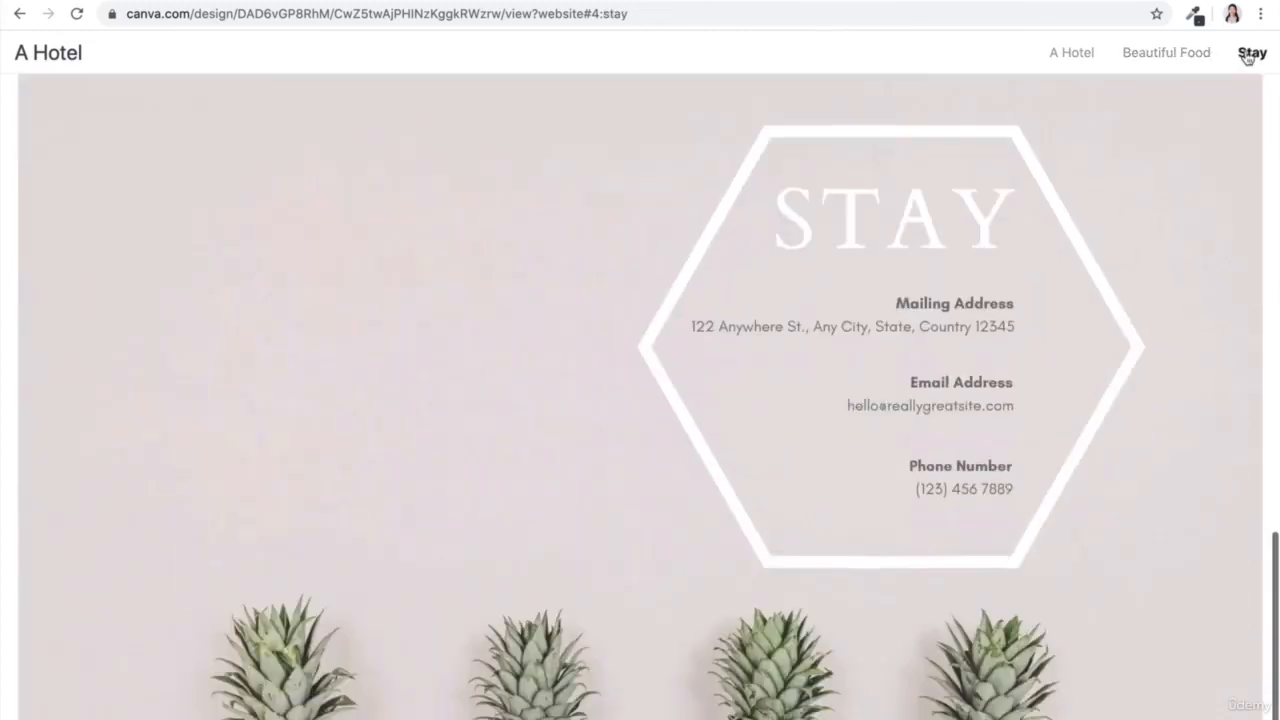
scroll(946, 355, down, 1)
scroll(946, 355, up, 15)
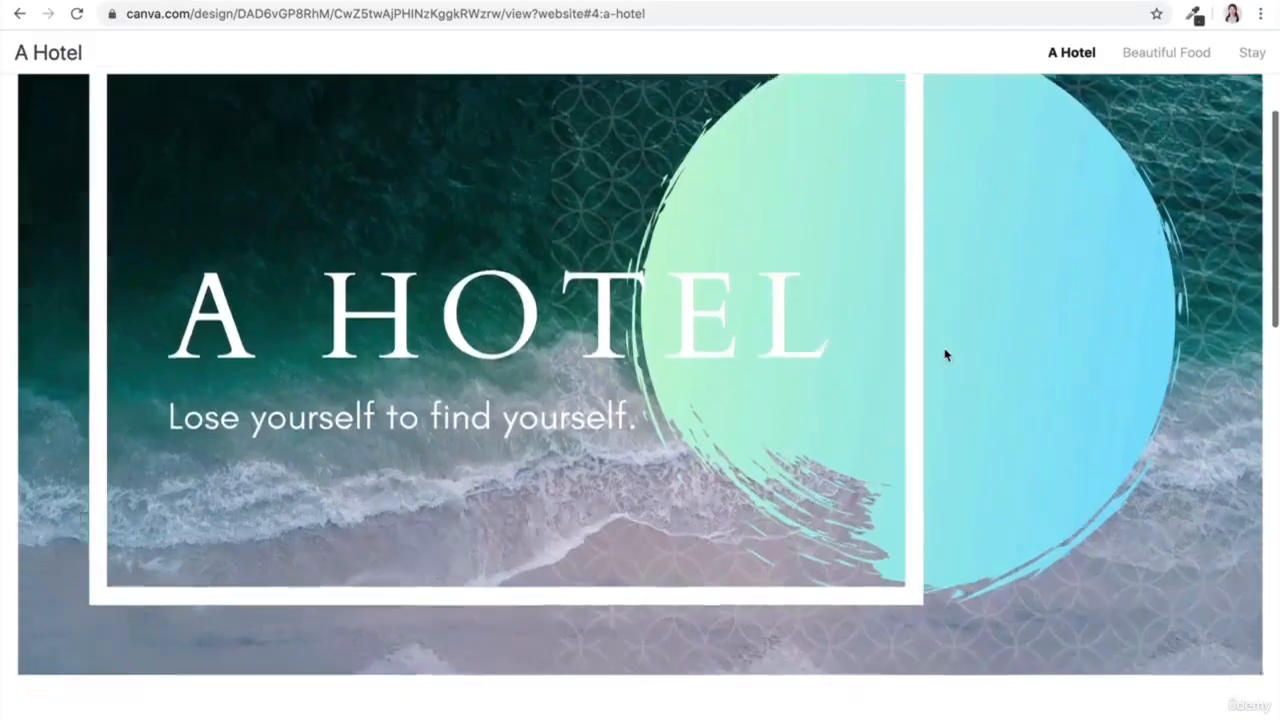
scroll(943, 354, down, 5)
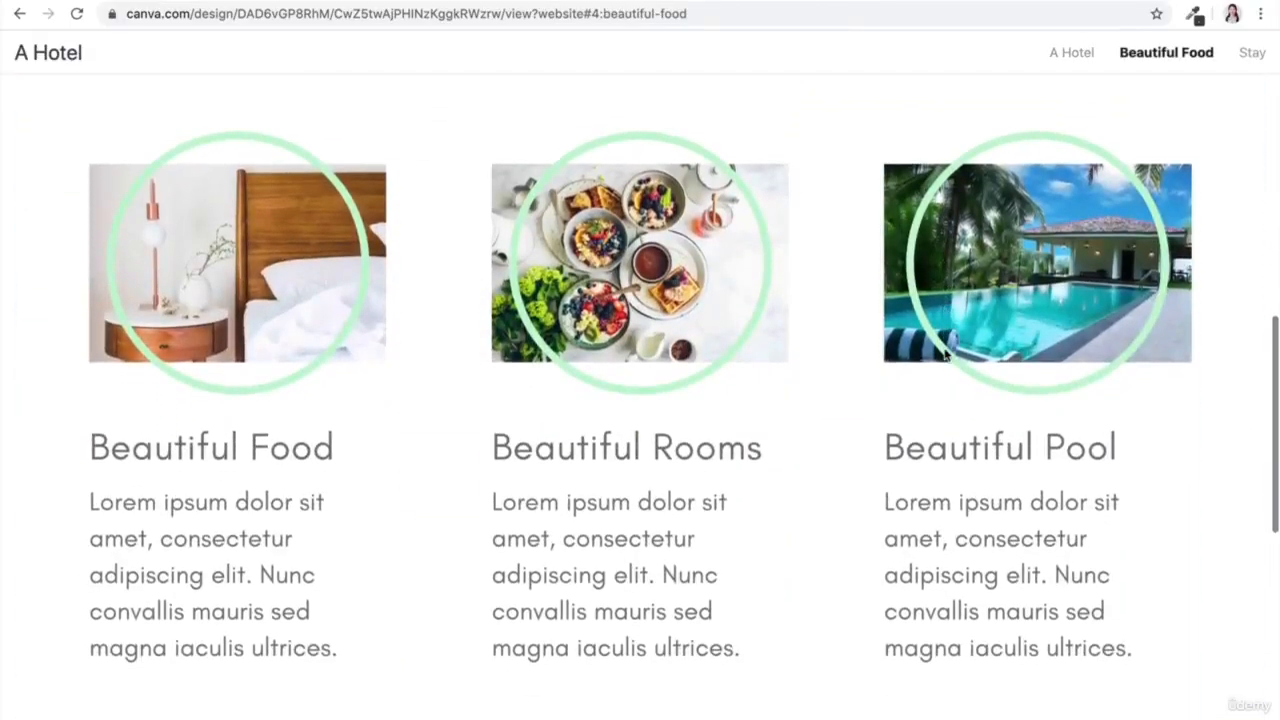
scroll(944, 352, down, 2)
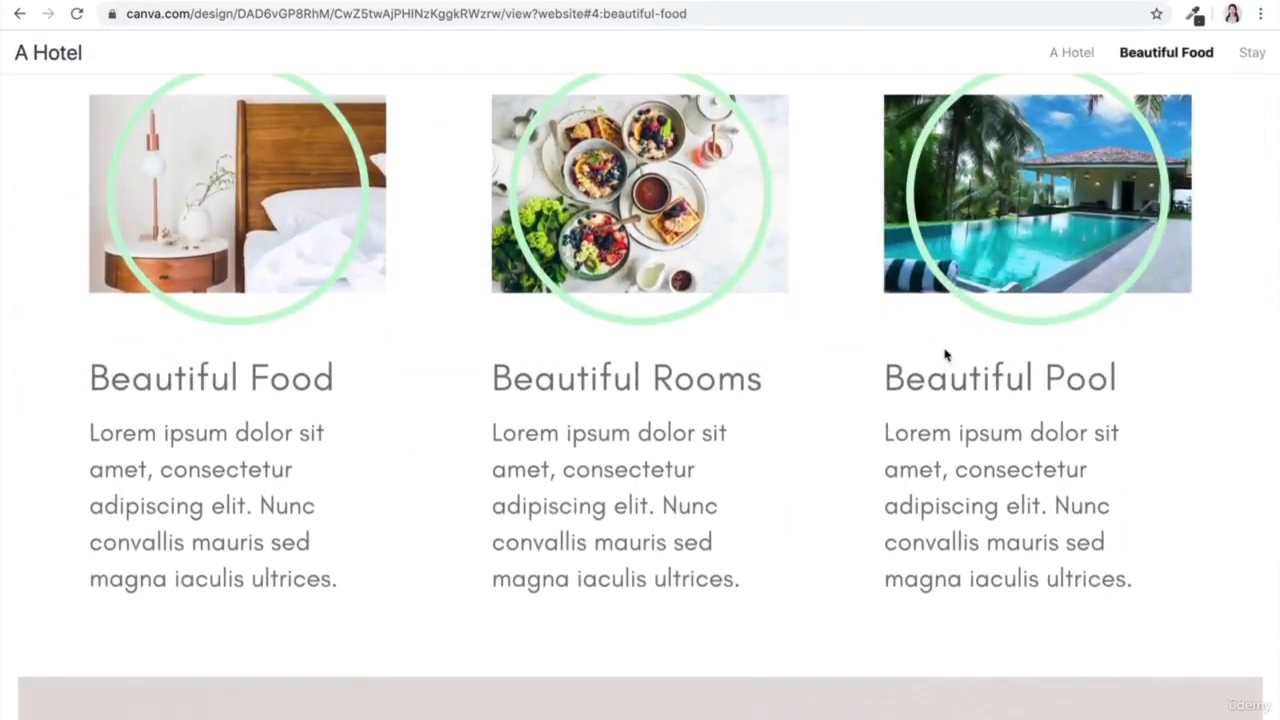